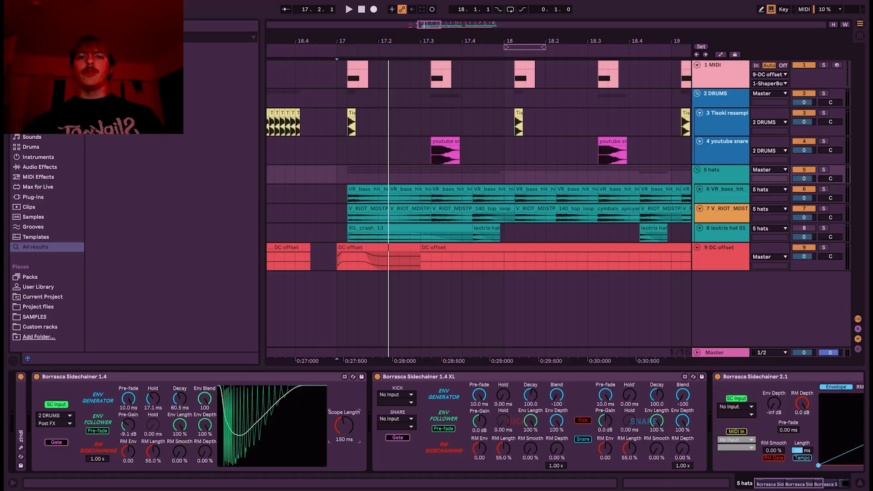
Look over the Borrasca Sidechainer 1.4, 1.4 XL and 2.1 devices in the hats group's device chain.
left_click(448, 378)
scroll(448, 379, "left", 5)
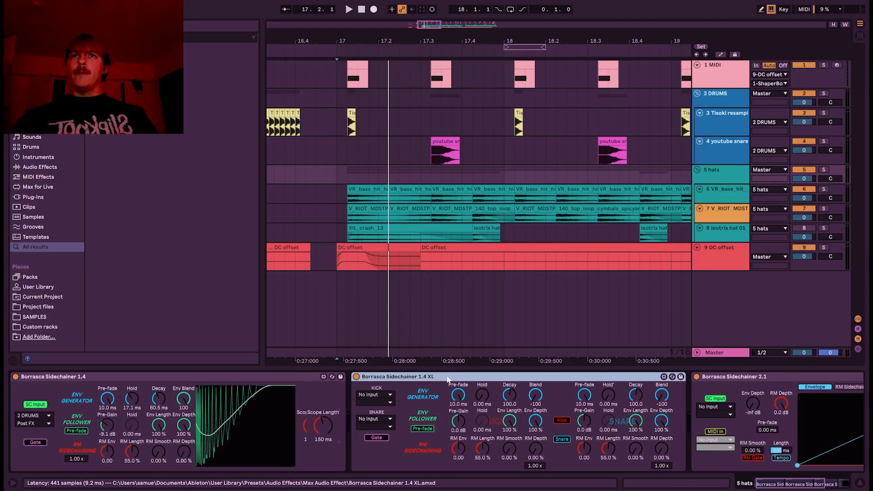
scroll(448, 379, "right", 2)
scroll(448, 379, "right", 3)
scroll(410, 379, "left", 3)
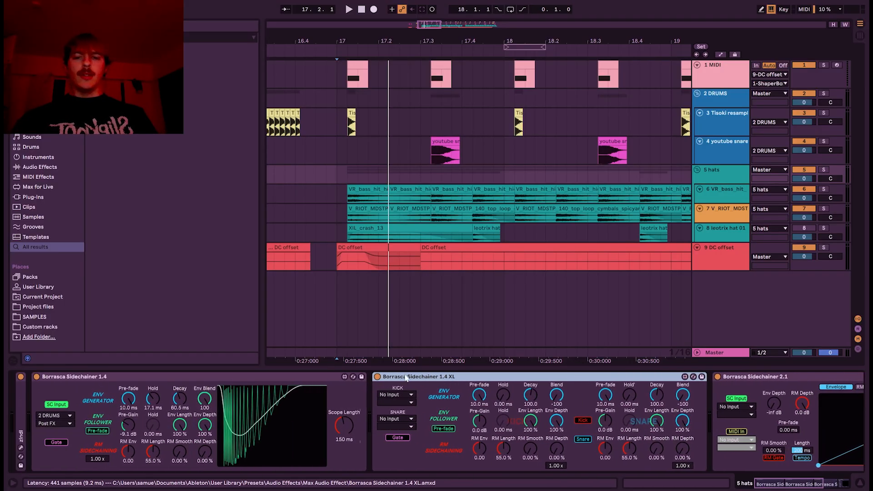
left_click(330, 377)
key("shift+Right")
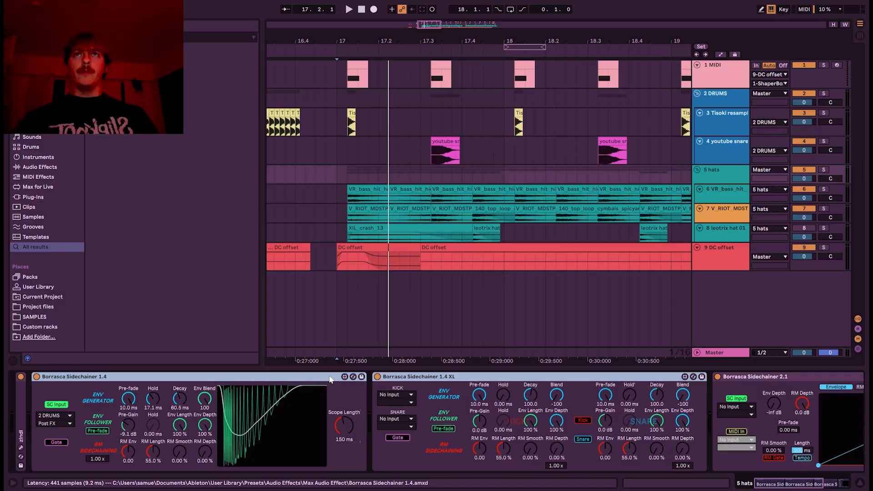
key("shift+Right")
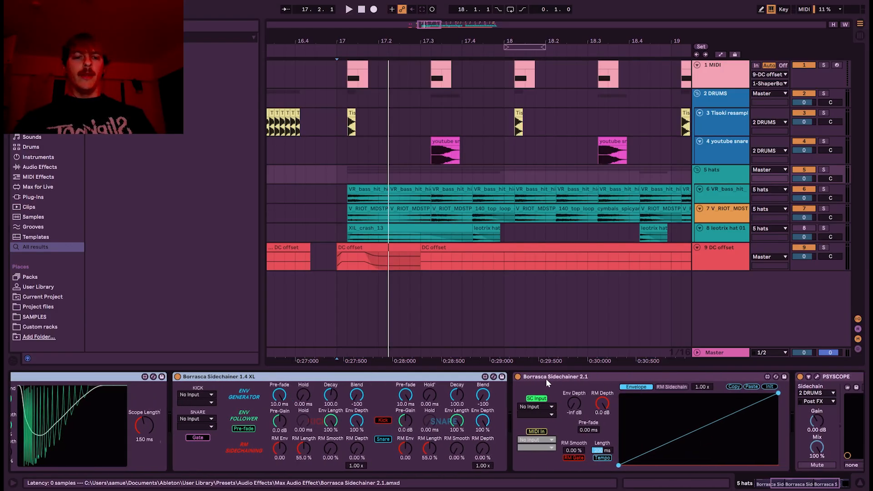
left_click(555, 378)
scroll(555, 378, "left", 5)
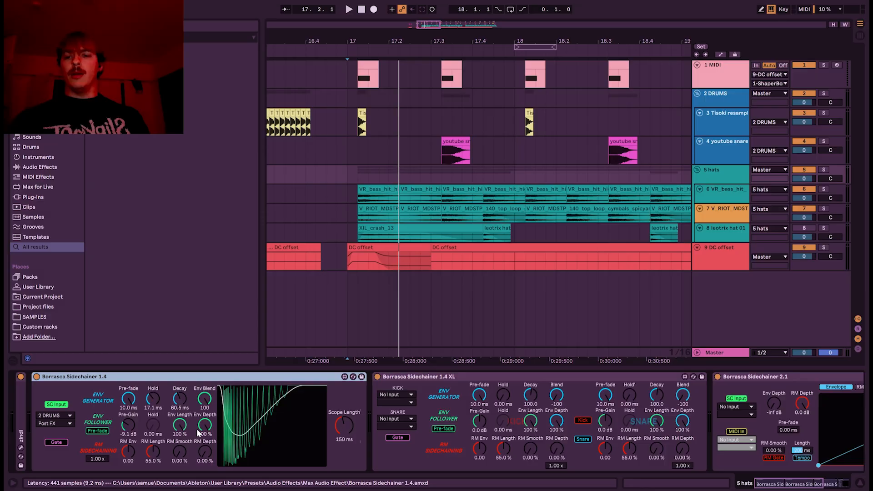
Set Env Blend to -100 on Borrasca Sidechainer 1.4 and play the section from bar 17.
left_click_drag(203, 402, 202, 401)
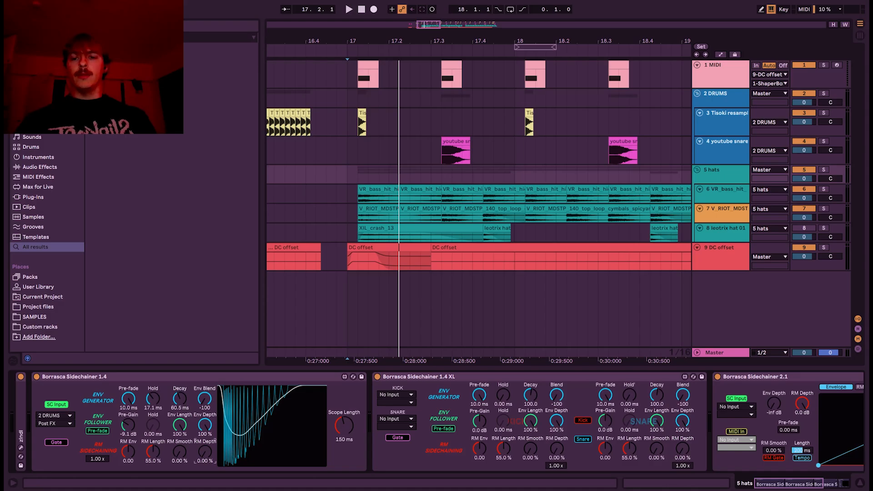
left_click(210, 378)
key("space")
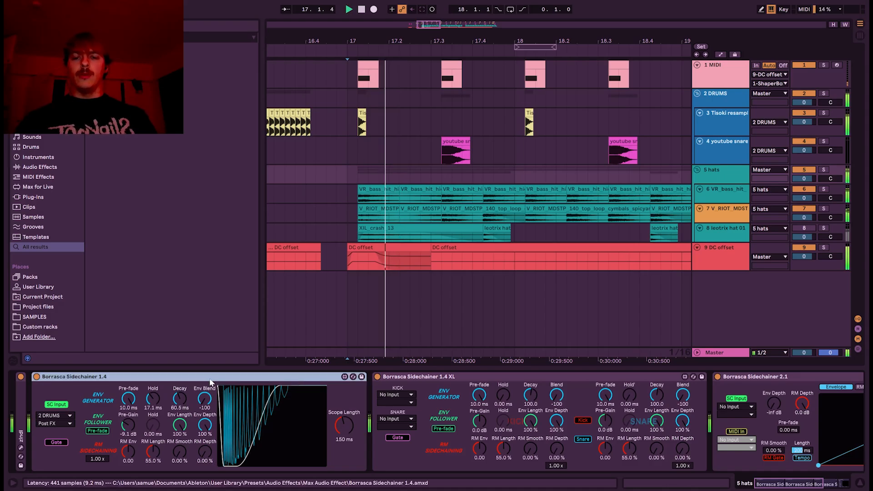
key("space")
Set the envelope generator's Hold to 20.1 ms and Decay to 50.0 ms, with 2 DRUMS as the sidechain source.
left_click_drag(149, 402, 175, 404)
left_click(68, 415)
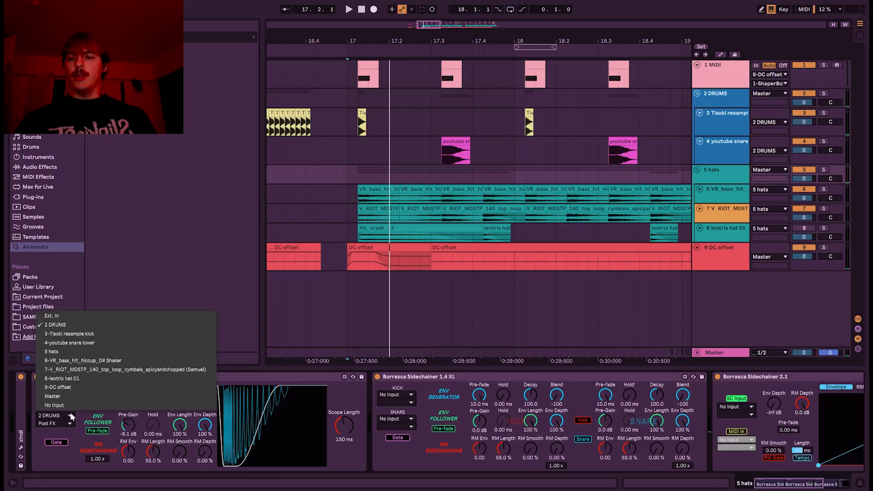
left_click(91, 324)
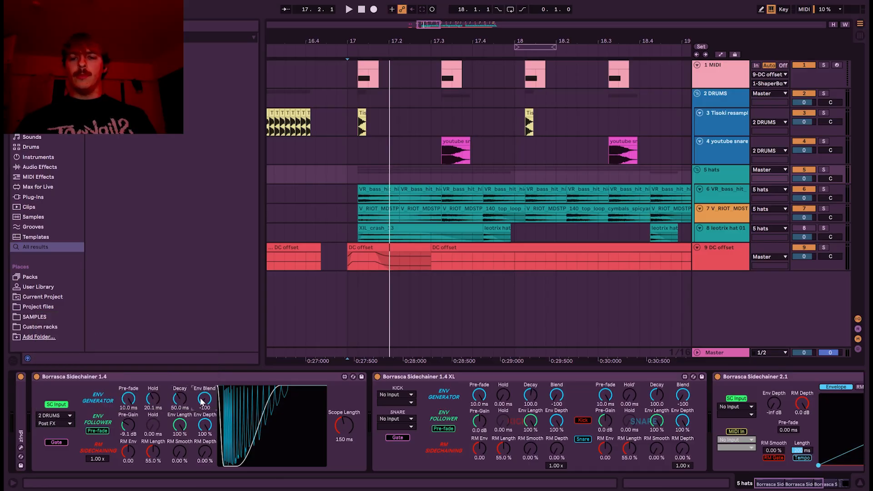
Reset the generator's Hold to 0.00 ms and shorten Scope Length to 12.0 ms to audition the Pre-fade setting.
left_click(157, 401)
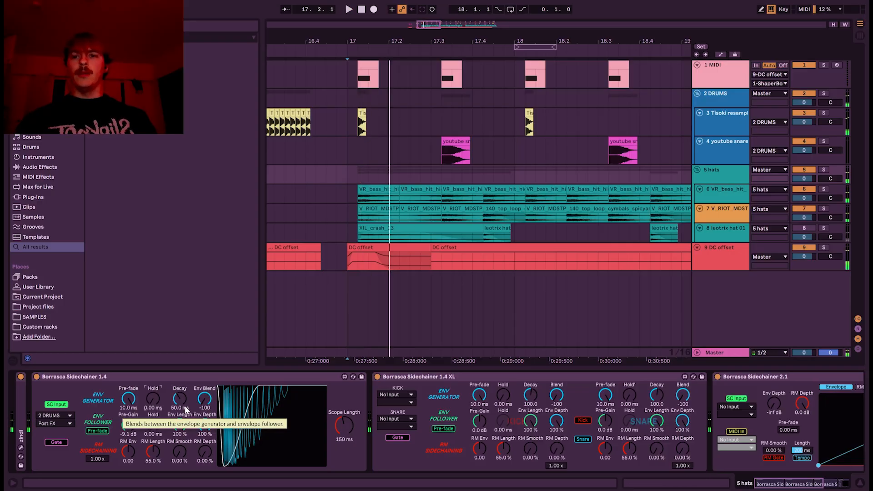
left_click_drag(343, 426, 344, 450)
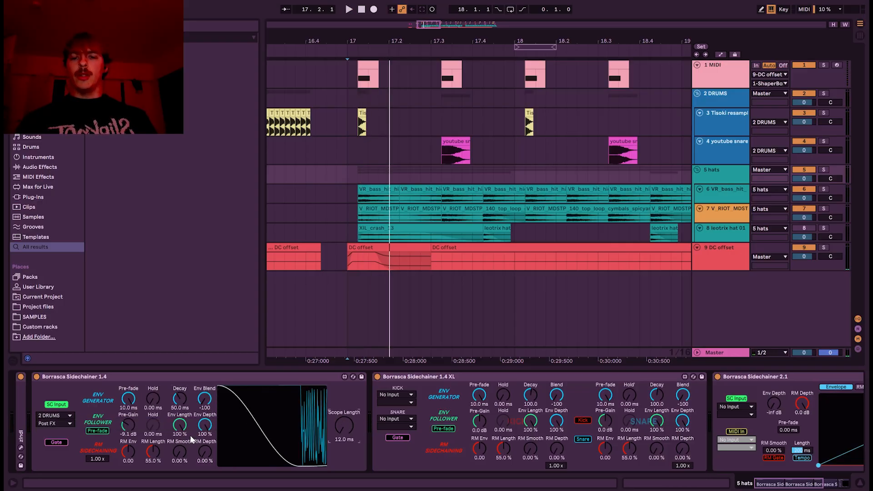
key("space")
left_click_drag(131, 398, 183, 395)
key("space")
key("space")
key("space")
key("space")
key("space")
Reset Scope Length to 150 ms, then set the generator's Hold to 13.1 ms and Decay to 81.8 ms while auditioning.
double_click(342, 425)
key("space")
key("space")
key("space")
key("space")
key("space")
key("space")
key("space")
key("space")
key("space")
key("space")
key("space")
key("space")
key("space")
key("space")
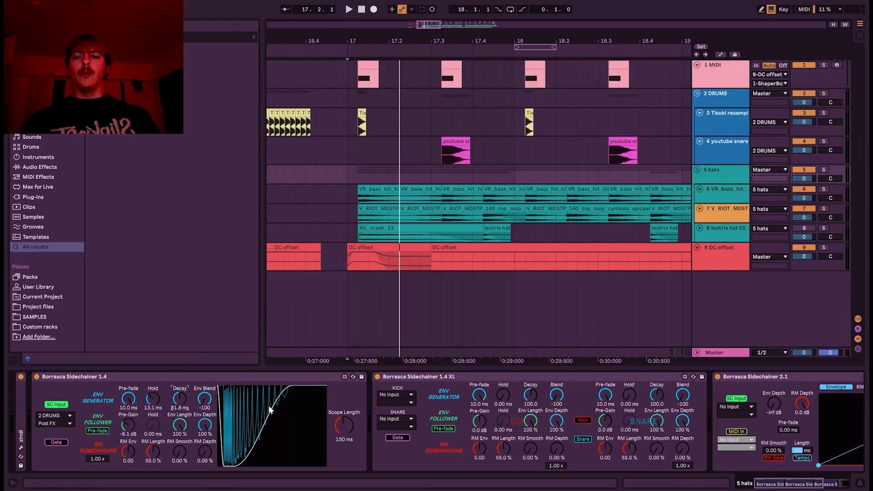
Switch to the envelope follower with Env Blend at 100 and Pre-Gain at 0.0 dB, and set Scope Length to 133 ms.
left_click_drag(204, 399, 205, 341)
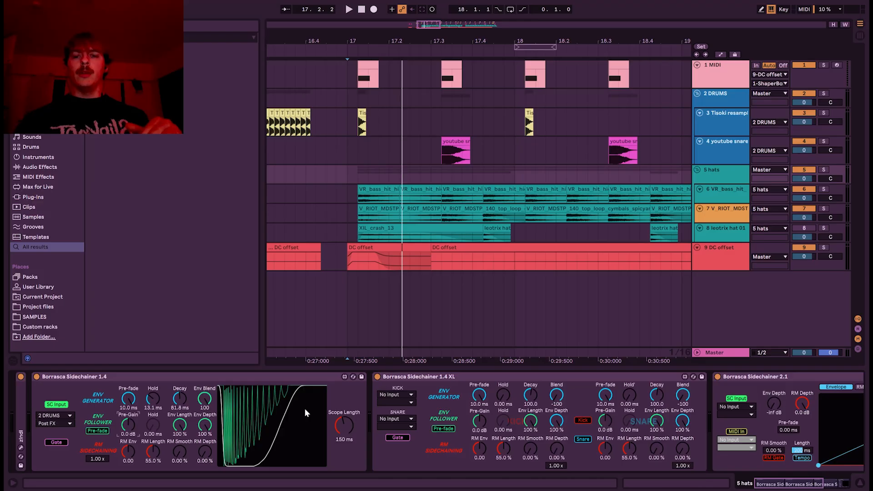
left_click_drag(344, 425, 321, 414)
key("space")
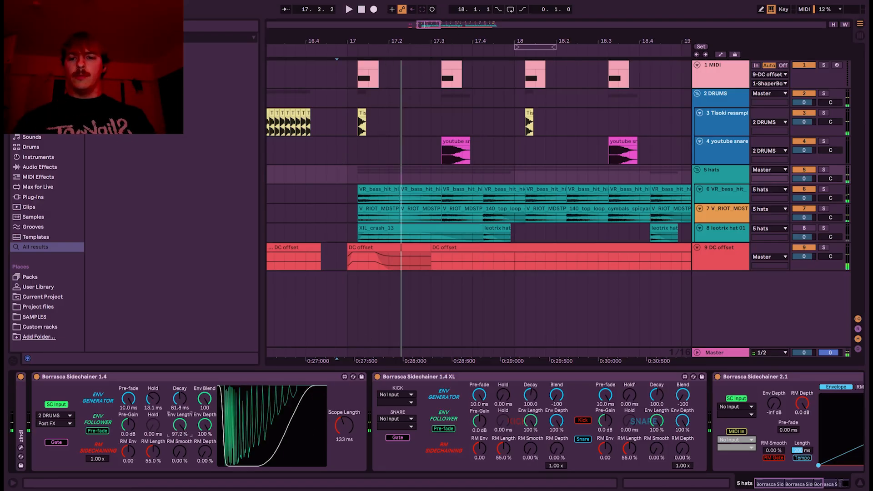
Shorten the envelope follower's Env Length to about 72%, audition the change, and return it to 100%.
key("space")
key("space")
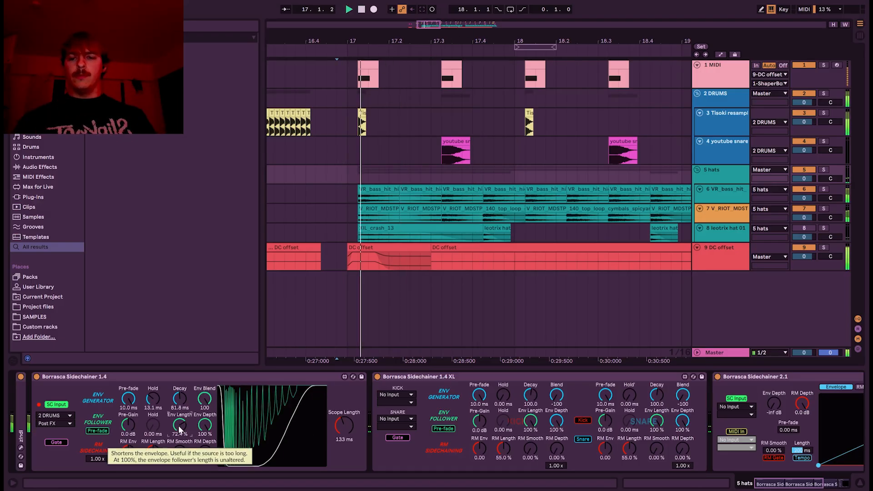
key("space")
key("space")
left_click_drag(179, 429, 179, 404)
key("space")
key("space")
key("space")
key("space")
key("space")
key("space")
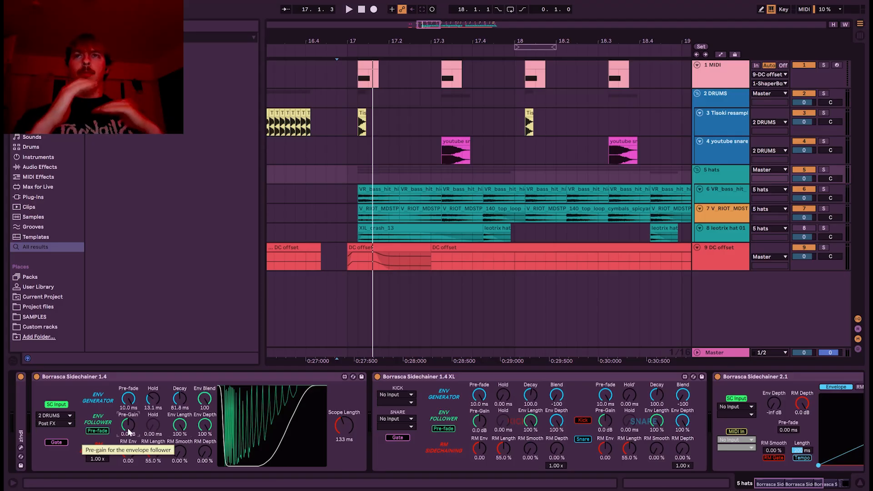
Try the envelope follower's Pre-Gain control and shorten Scope Length to 27.0 ms.
key("space")
mouse_move(129, 425)
left_mouse_down()
mouse_move(129, 432)
mouse_move(128, 425)
left_mouse_up()
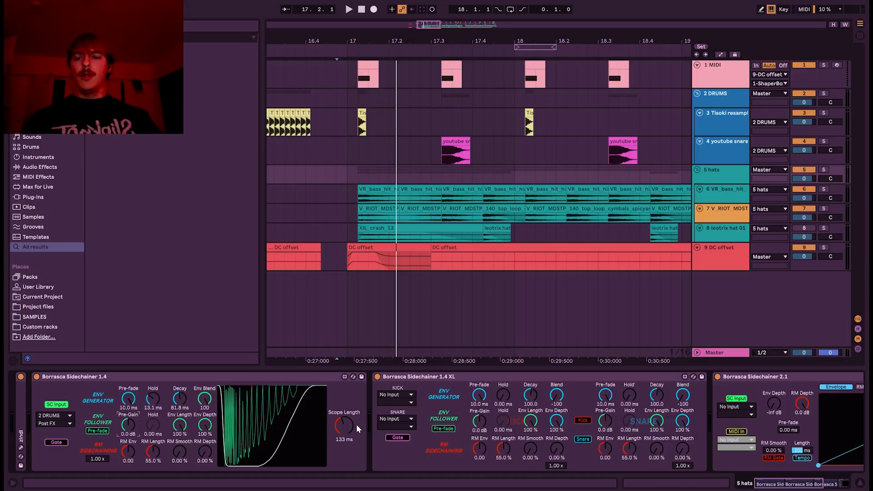
mouse_move(337, 429)
left_mouse_down()
mouse_move(336, 443)
mouse_move(336, 427)
left_mouse_up()
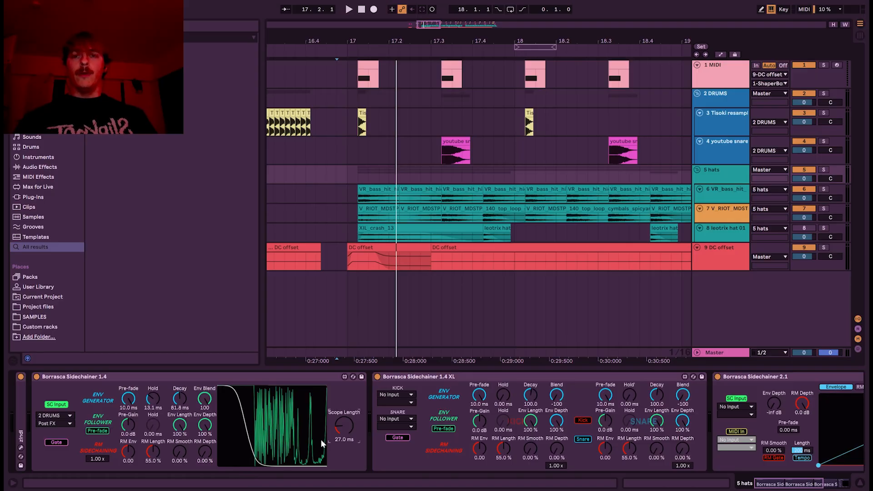
Turn on Pre-fade for the envelope follower in Borrasca Sidechainer 1.4 and play the section.
left_click(118, 378)
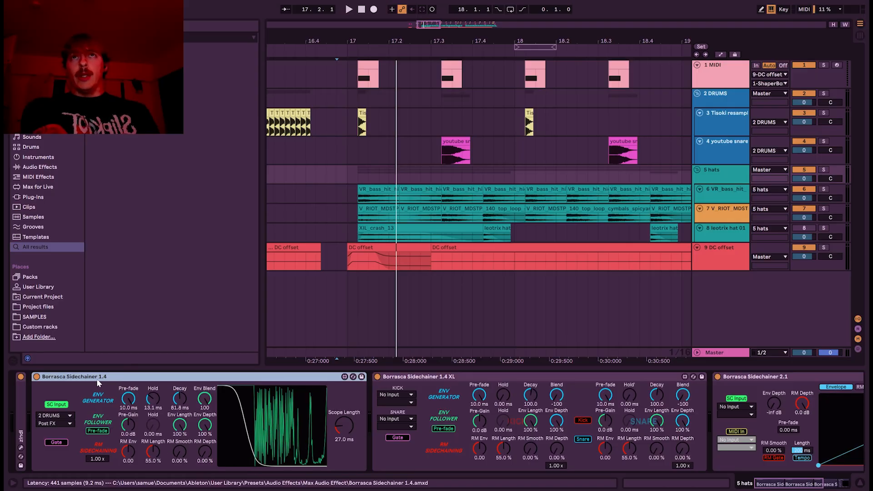
left_click(94, 429)
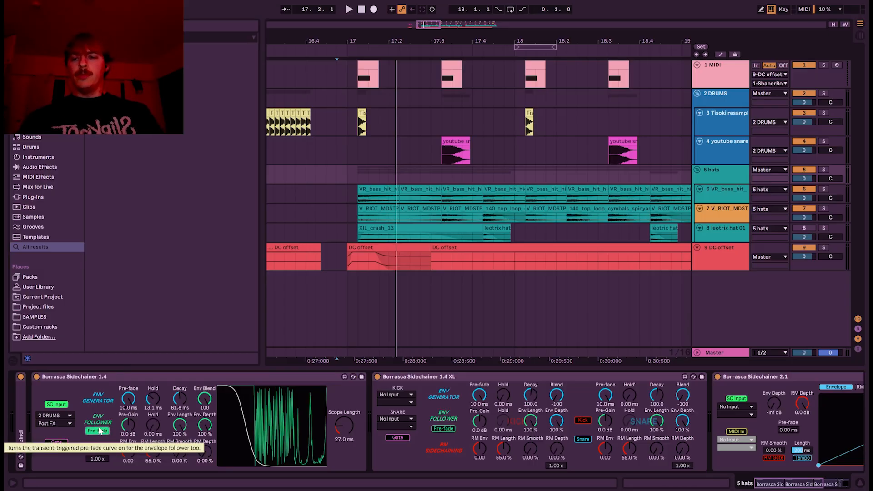
key("space")
key("space")
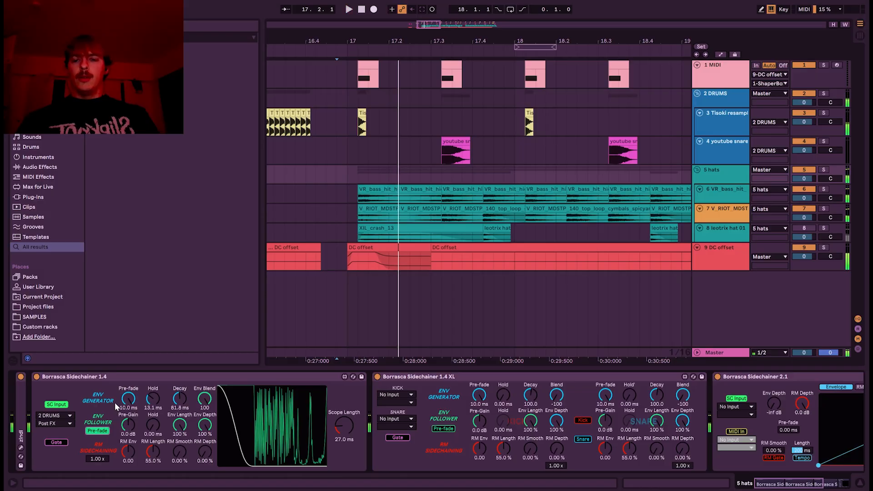
Lower the Pre-fade time to about 1.85 ms, audition it, and return it to 10.0 ms.
key("space")
left_click_drag(129, 398, 128, 430)
key("space")
key("space")
key("space")
key("space")
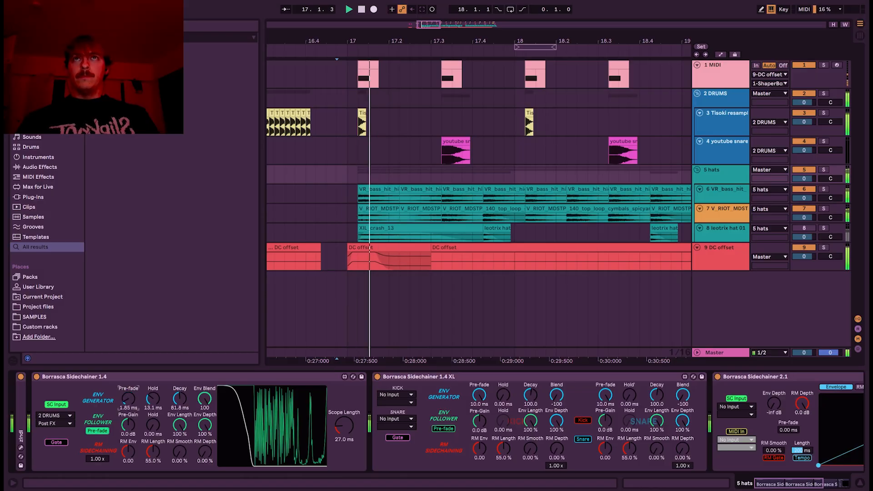
key("space")
key("space")
left_click_drag(128, 399, 129, 369)
key("space")
Lengthen the scope to 175 ms and lower the envelope follower's Pre-Gain to -7.6 dB.
left_click_drag(342, 427, 342, 395)
key("space")
key("space")
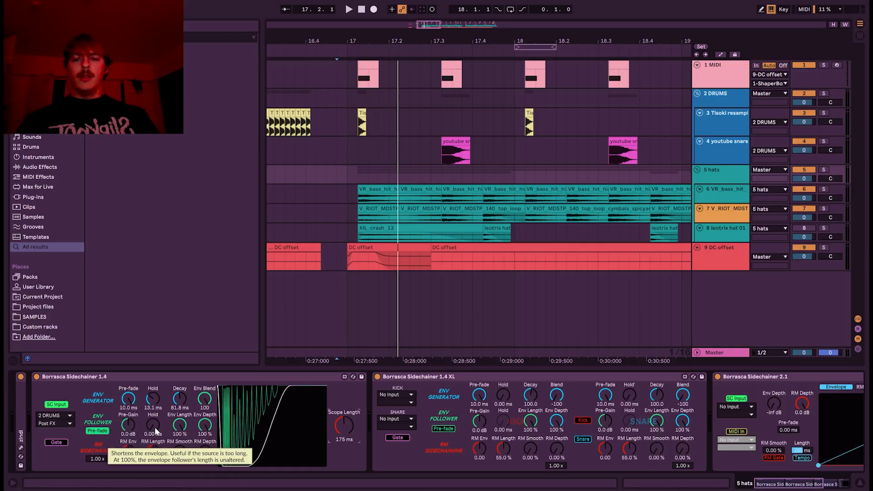
left_click_drag(127, 424, 127, 432)
key("space")
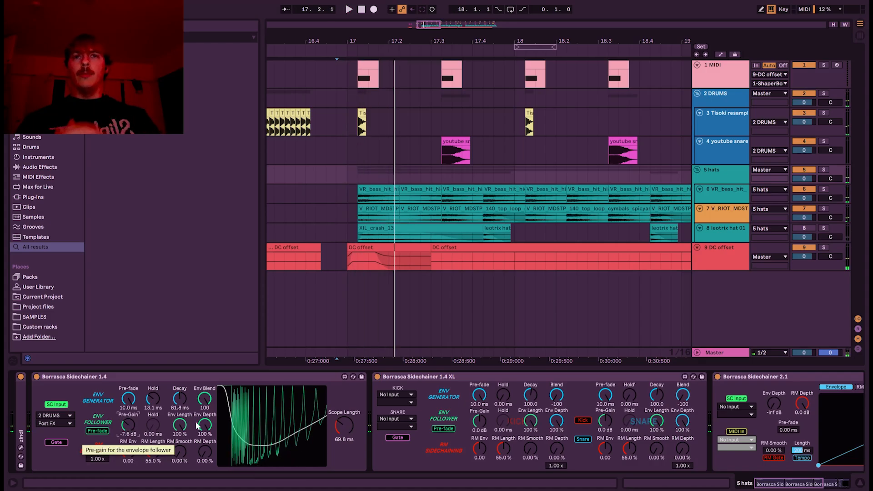
Adjust Scope Length to 182 ms and raise the envelope follower's Hold to 20.1 ms.
left_click_drag(349, 418, 353, 416)
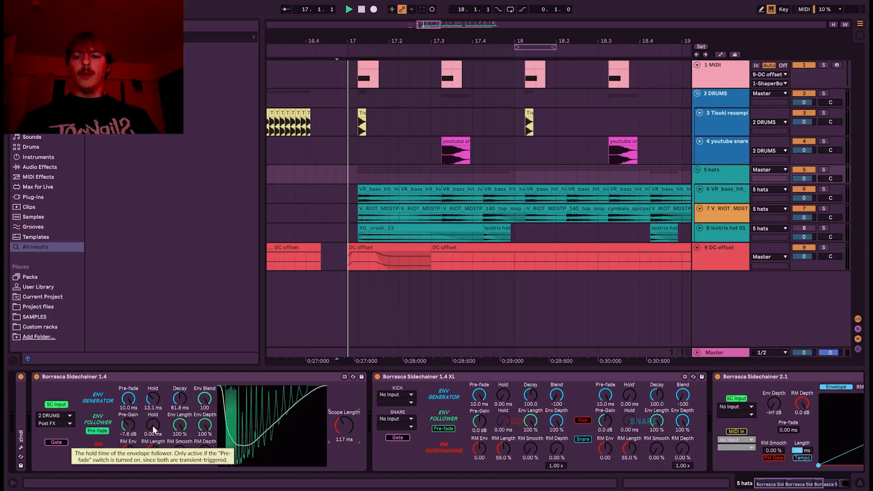
left_click_drag(345, 426, 346, 436)
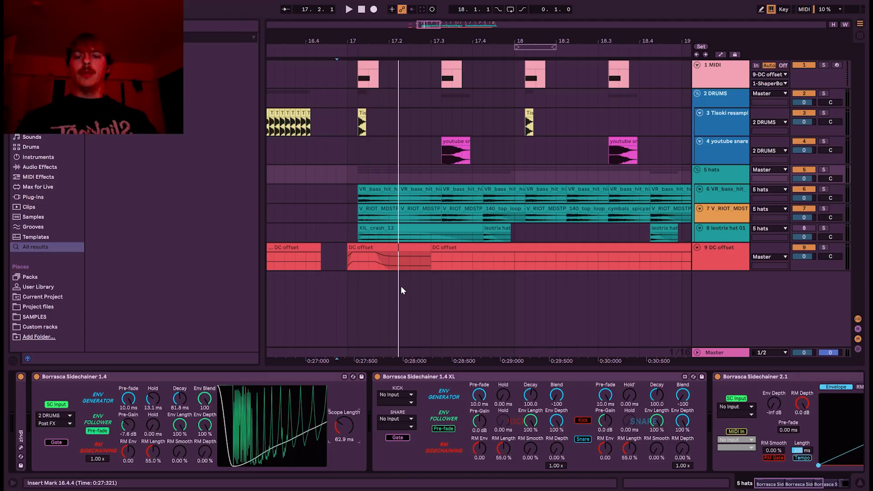
left_click_drag(344, 430, 348, 427)
key("space")
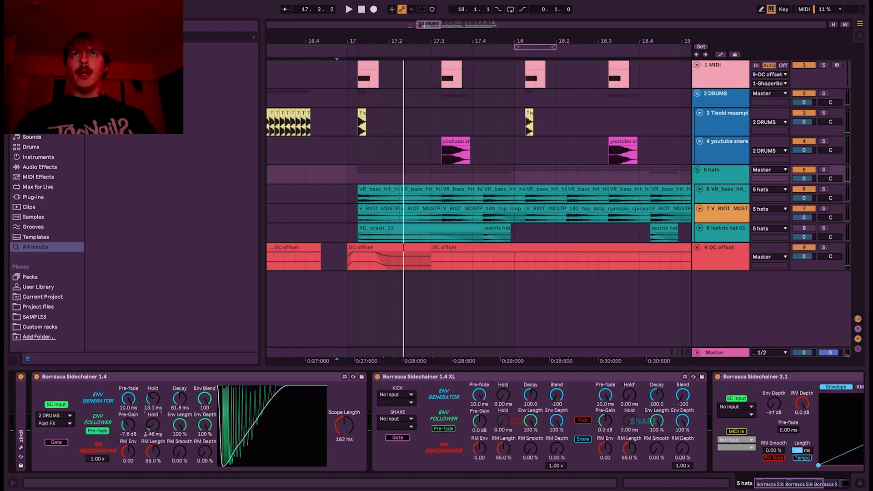
left_click_drag(152, 413, 152, 397)
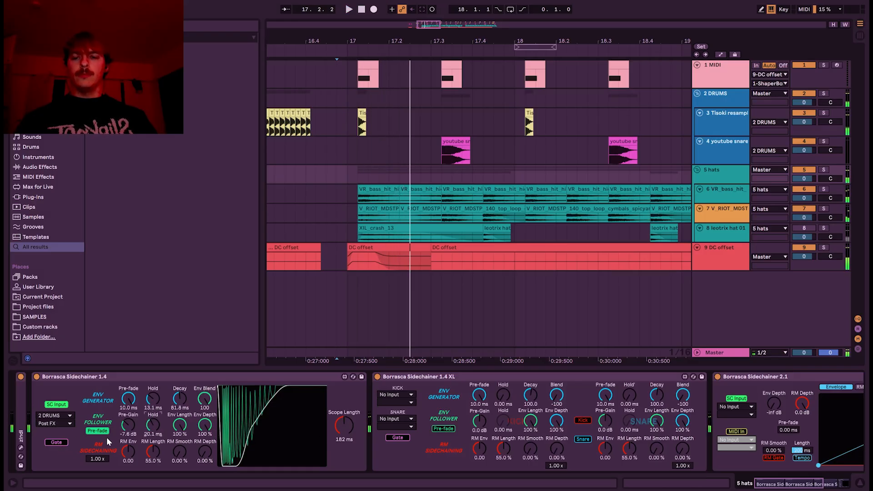
Compare playback with the follower's Pre-fade off and on, and set Scope Length to 133 ms.
key("space")
key("space")
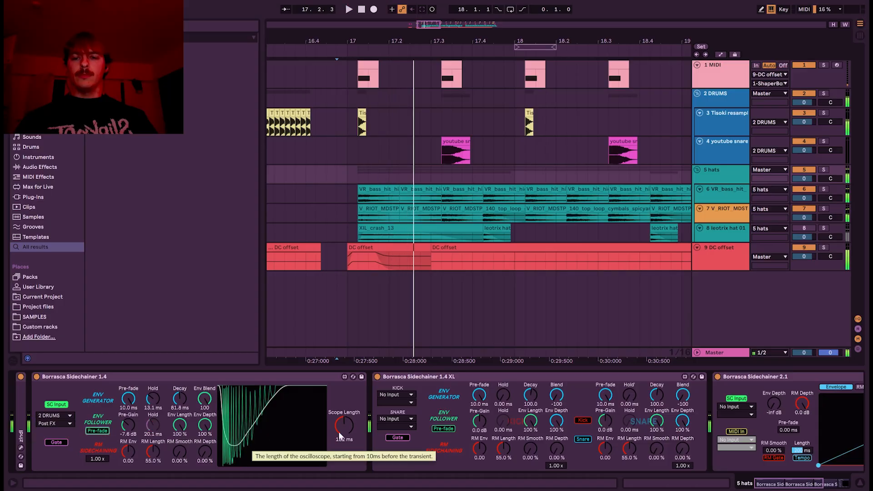
left_click_drag(343, 433, 343, 441)
key("space")
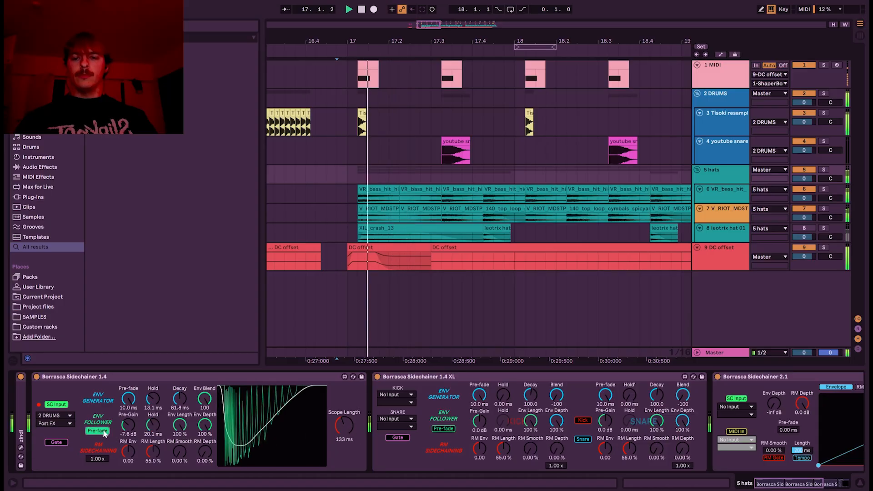
Set Env Depth to 0.00% and RM Depth to 100%, and play the section.
key("space")
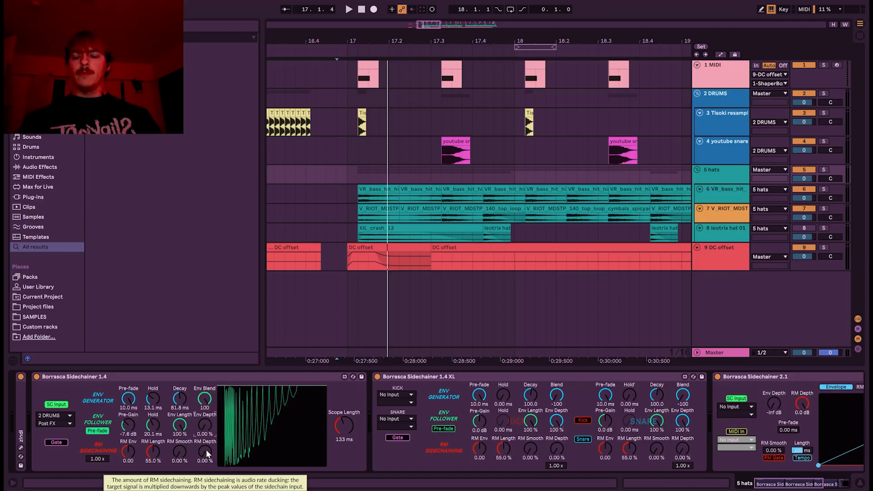
left_click_drag(206, 451, 207, 400)
key("space")
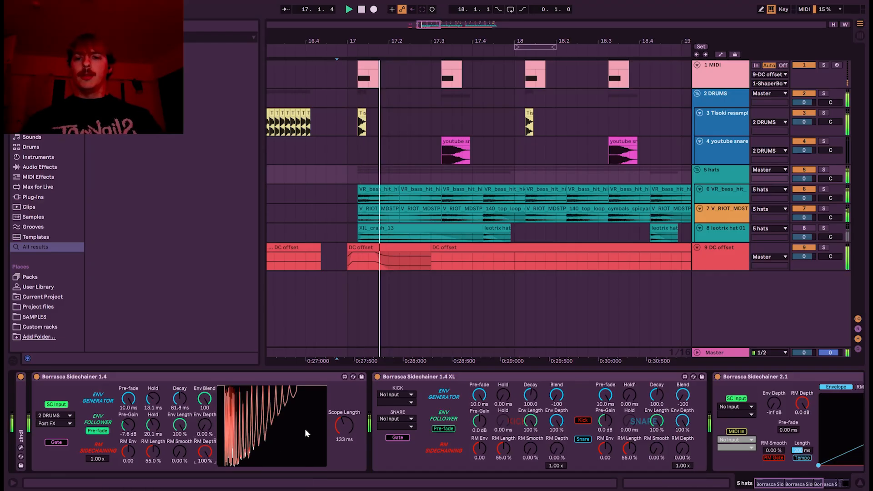
key("space")
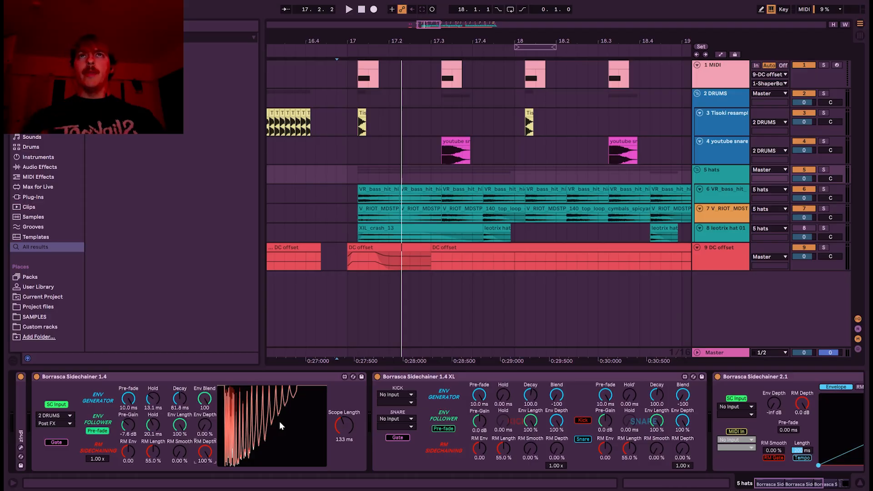
Vary RM Depth while replaying the section to compare the ducking, leaving it at 100%.
key("space")
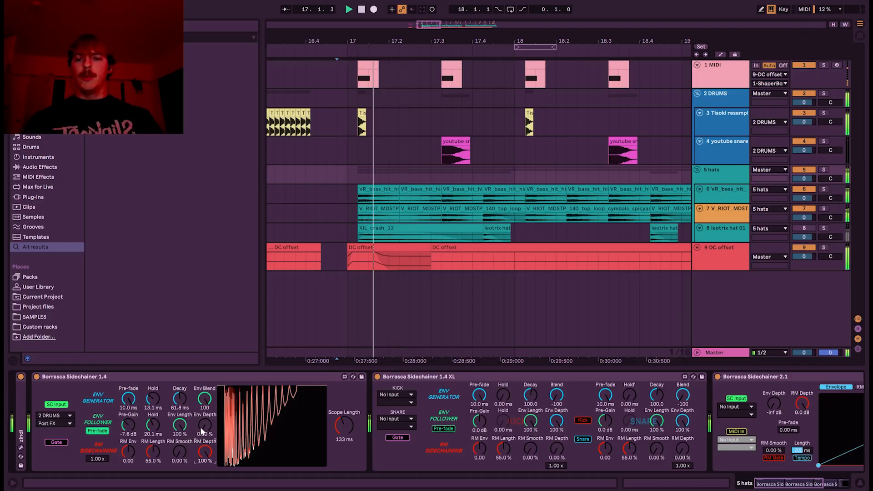
key("space")
key("space")
mouse_move(204, 451)
left_mouse_down()
mouse_move(205, 470)
mouse_move(205, 431)
left_mouse_up()
key("space")
key("space")
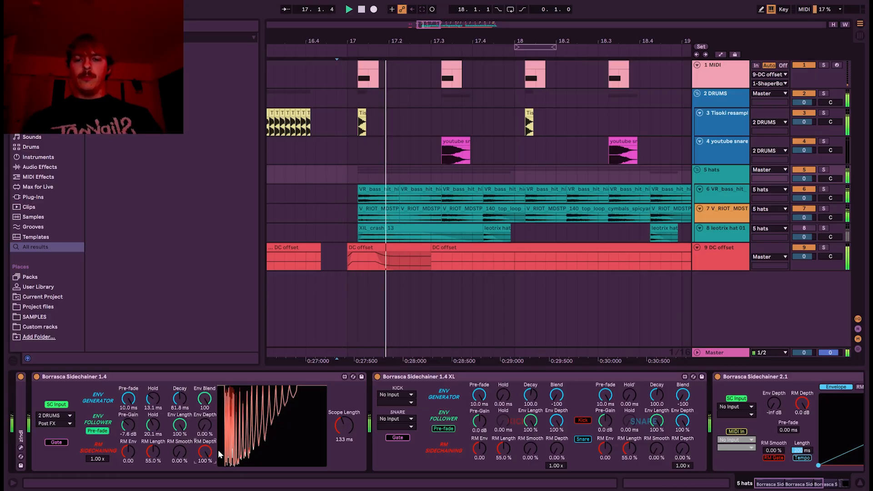
Compare playback of the section with different RM Smooth amounts, returning RM Smooth to 0.00%.
key("space")
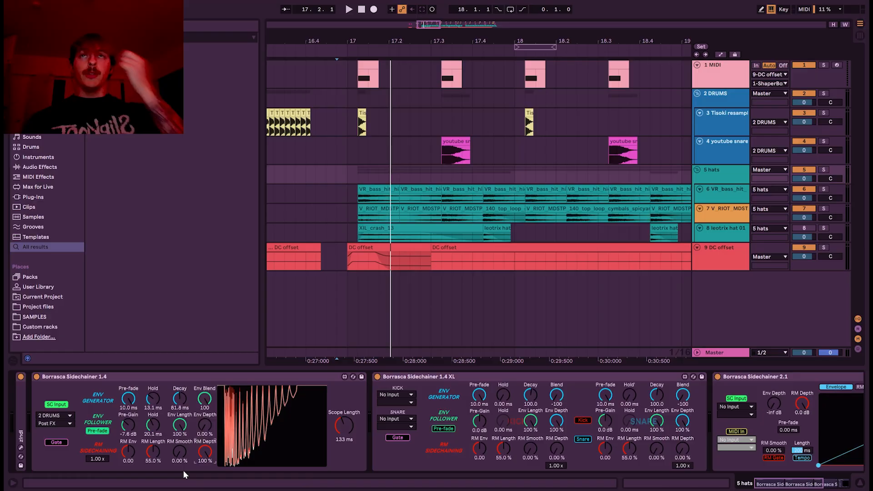
left_click_drag(179, 452, 179, 453)
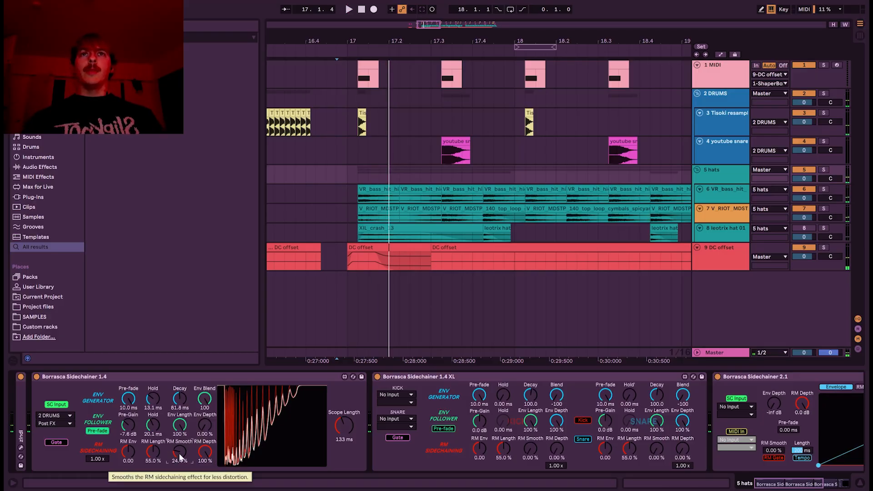
left_click_drag(178, 453, 179, 485)
key("space")
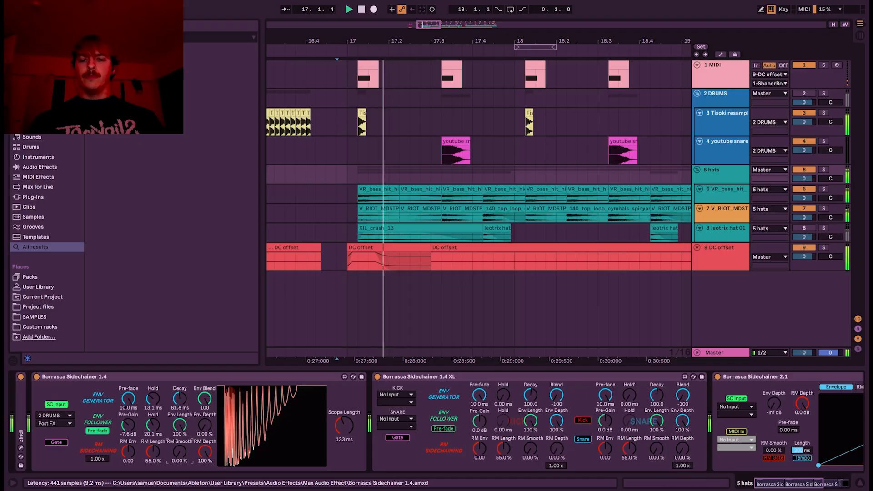
left_click_drag(179, 451, 180, 420)
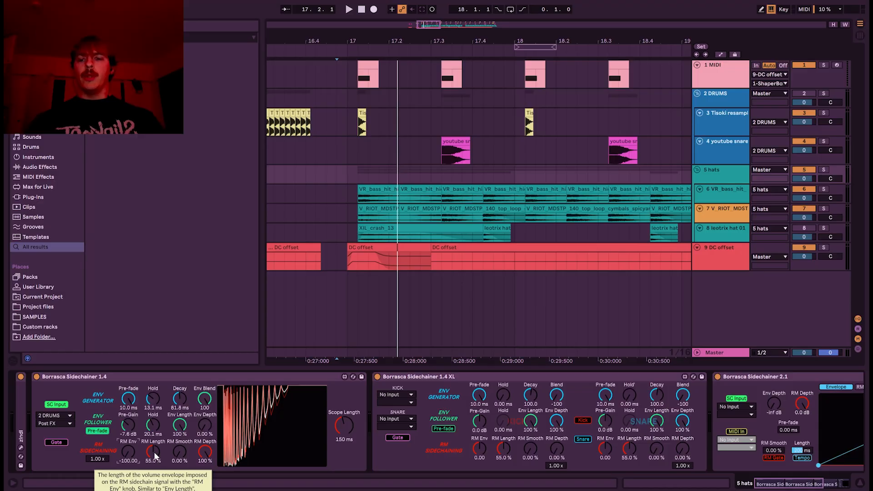
Set RM Length to 37.3% and RM Env to 0.00 in Sidechainer 1.4, replaying the section repeatedly.
key("space")
mouse_move(153, 451)
left_mouse_down()
mouse_move(157, 464)
mouse_move(128, 436)
mouse_move(127, 419)
left_mouse_up()
key("space")
key("space")
key("space")
key("space")
key("space")
key("space")
key("space")
key("space")
key("space")
key("space")
key("space")
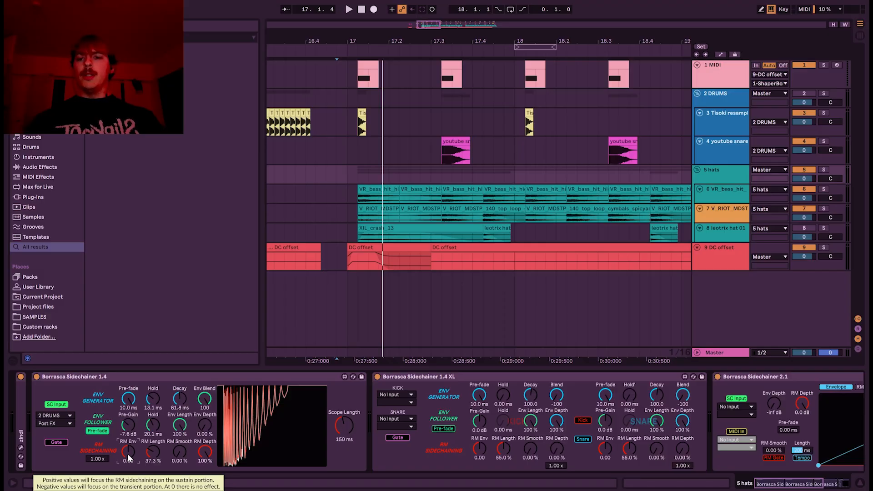
Raise RM Env to 100.00 and replay the section to hear the RM ducking focused on the sustain.
left_click_drag(127, 453, 128, 413)
key("space")
key("space")
key("space")
key("space")
key("space")
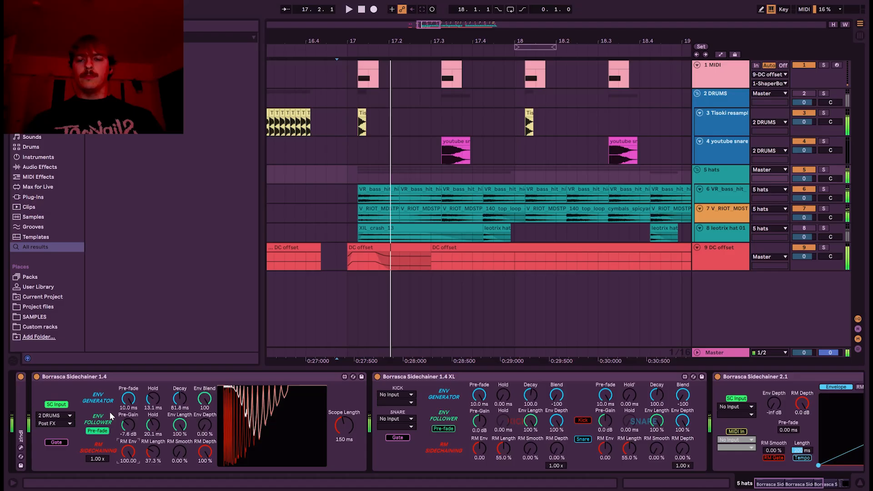
key("space")
key("space")
key("space")
key("space")
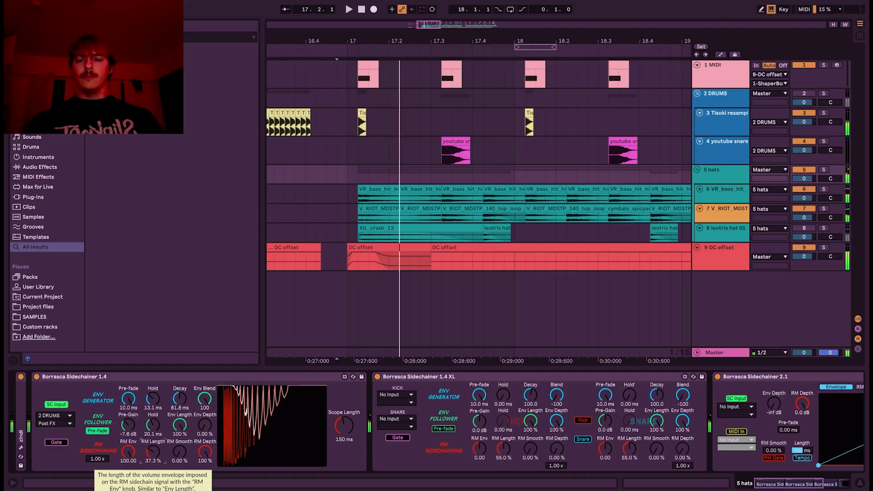
key("space")
key("space")
Set RM Length to 24.5% and RM Env to -100.00 while replaying the section.
mouse_move(157, 455)
left_mouse_down()
mouse_move(159, 467)
mouse_move(133, 474)
mouse_move(133, 490)
mouse_move(132, 468)
mouse_move(132, 490)
left_mouse_up()
key("space")
key("space")
key("space")
key("space")
key("space")
key("space")
key("space")
key("space")
key("space")
key("space")
key("space")
key("space")
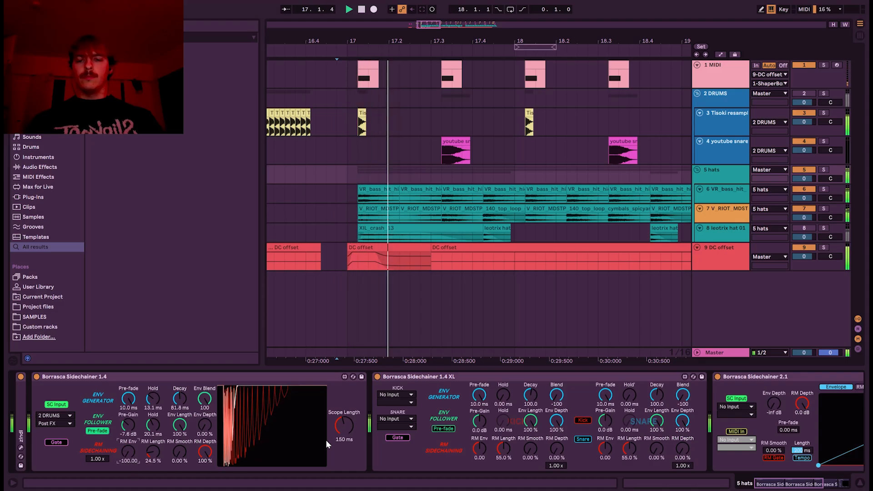
Reset RM Env to 0.00 and replay the section with the RM sidechain pre-gain at 1.00x.
key("space")
double_click(124, 447)
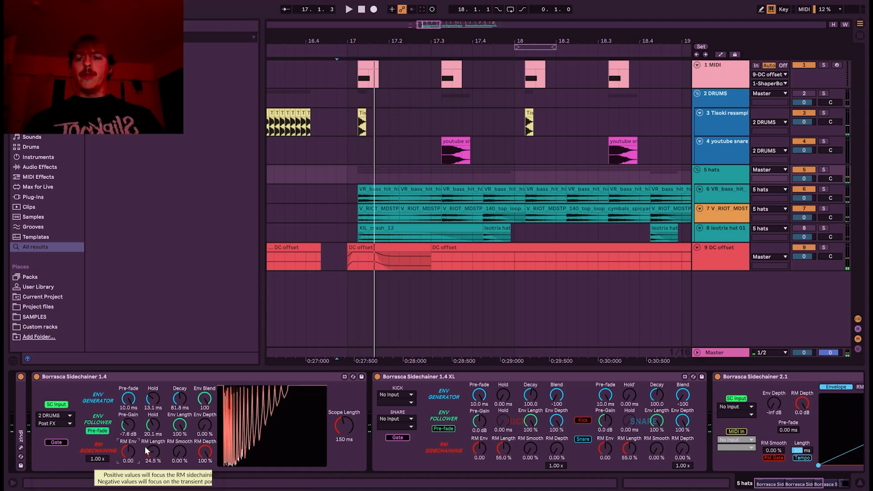
left_click(102, 460)
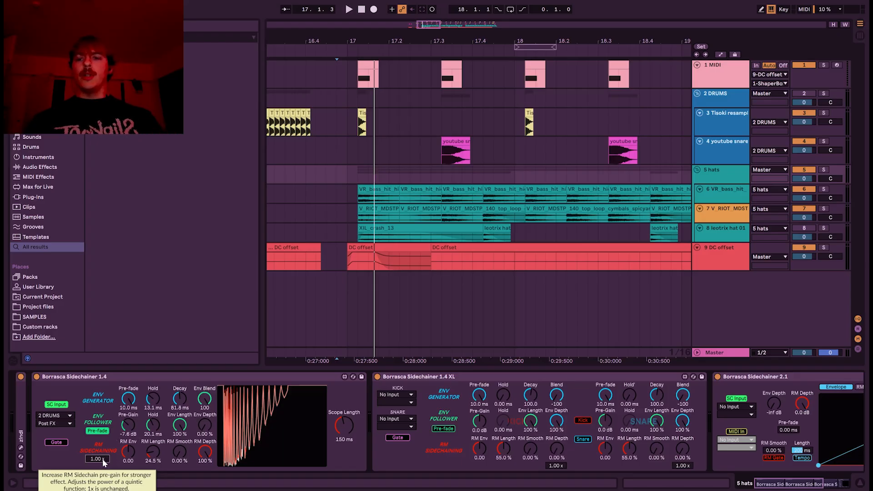
key("space")
key("space")
key("space")
mouse_move(102, 460)
left_mouse_down()
mouse_move(102, 400)
mouse_move(102, 461)
left_mouse_up()
key("space")
key("space")
key("space")
key("space")
key("space")
key("space")
key("space")
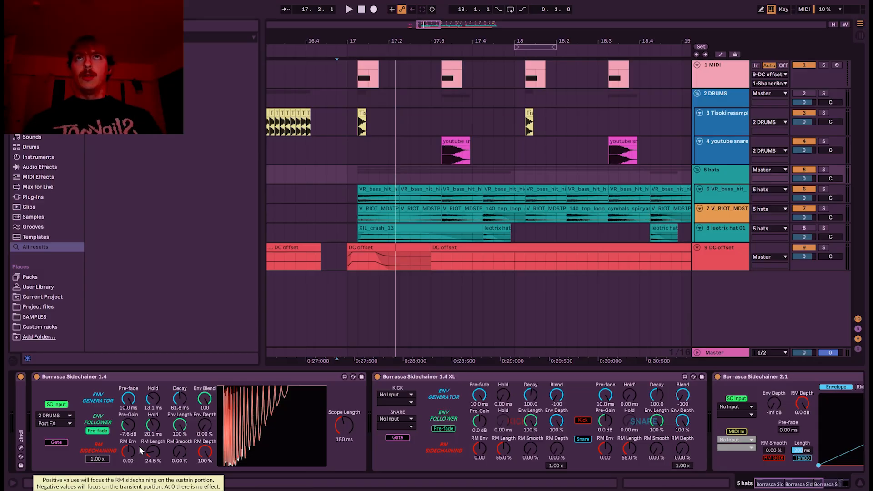
Raise the RM sidechain pre-gain to 10.00x and play the section.
key("space")
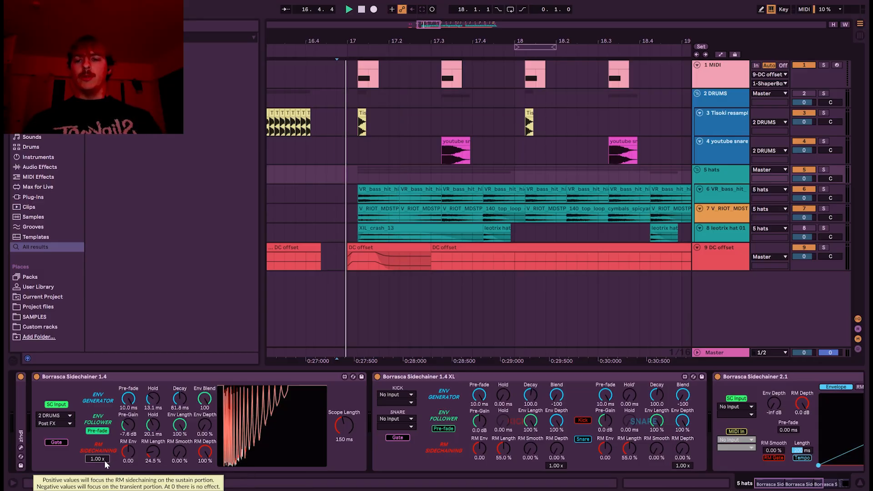
left_click_drag(102, 461, 103, 402)
key("space")
key("space")
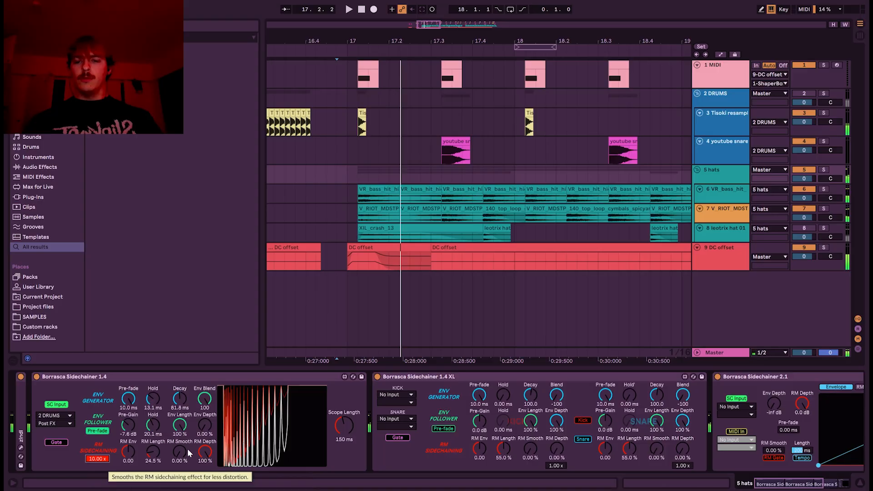
key("space")
Raise RM Smooth to 100% and replay the section.
left_click_drag(186, 449, 186, 389)
key("space")
key("space")
key("space")
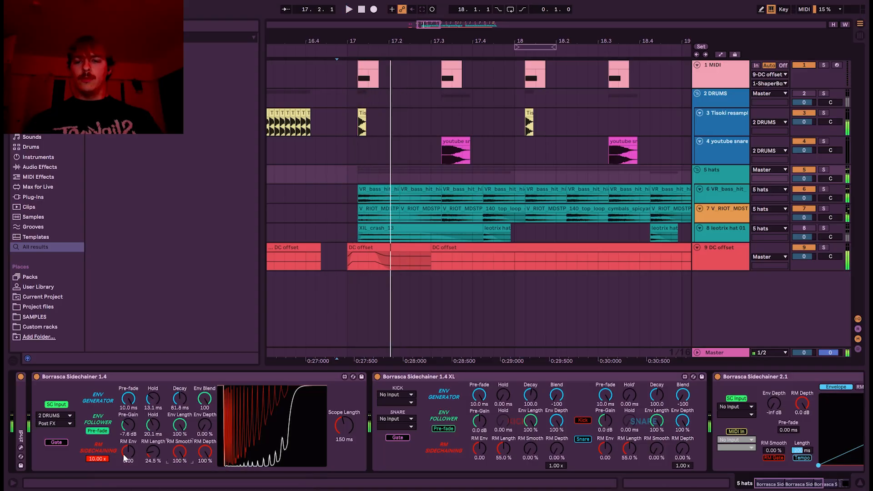
Set RM Env to -100.00 and RM Length to 42.2% while replaying the section.
left_click_drag(127, 457, 126, 487)
key("space")
key("space")
key("space")
mouse_move(153, 451)
left_mouse_down()
mouse_move(152, 440)
mouse_move(153, 455)
left_mouse_up()
key("space")
key("space")
key("space")
key("space")
key("space")
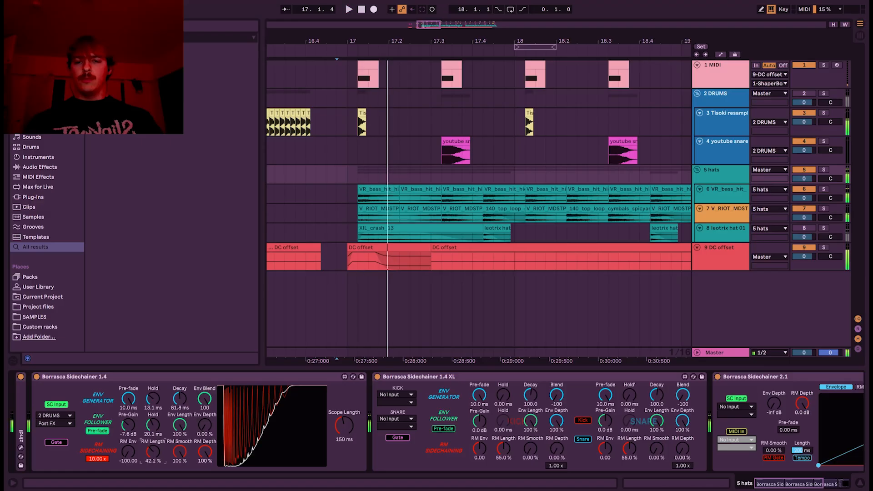
Reset the RM sidechain pre-gain to 1.00x and RM Depth to 0.00%.
key("space")
key("space")
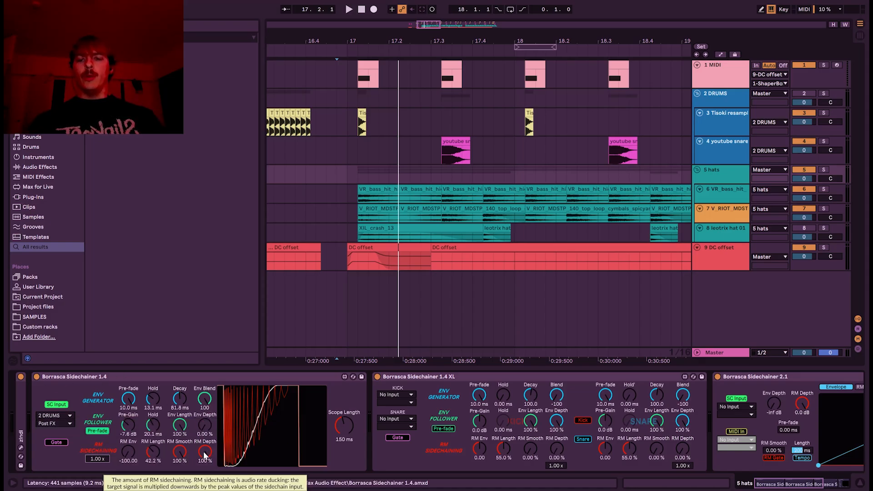
double_click(205, 451)
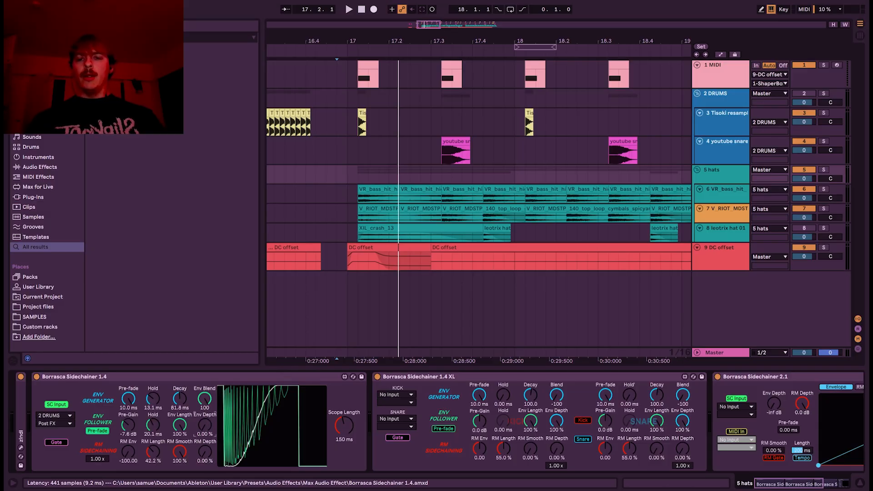
Set Env Depth to 100% and Env Blend to -100, and replay the section.
left_click_drag(207, 426, 206, 405)
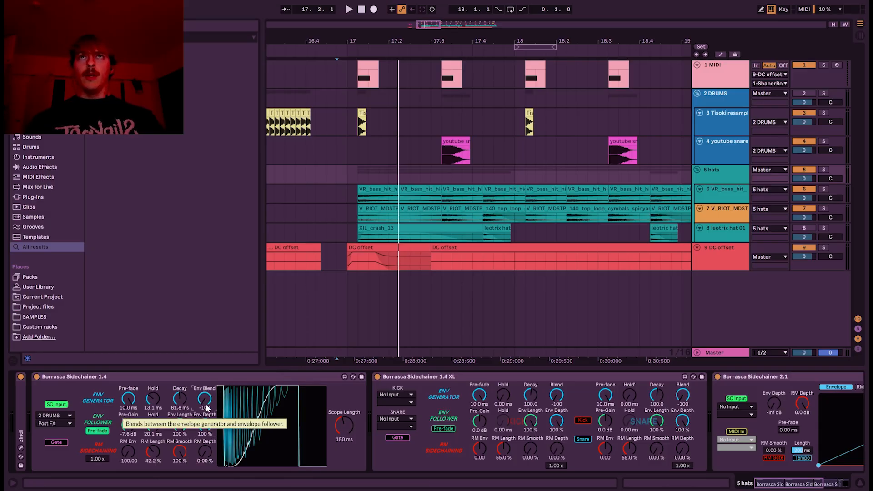
key("space")
key("space")
key("space")
Set the envelope generator's Hold to 0.00 ms and Decay to 14.2 ms, and replay the section.
left_click_drag(152, 400, 180, 412)
key("space")
key("space")
key("space")
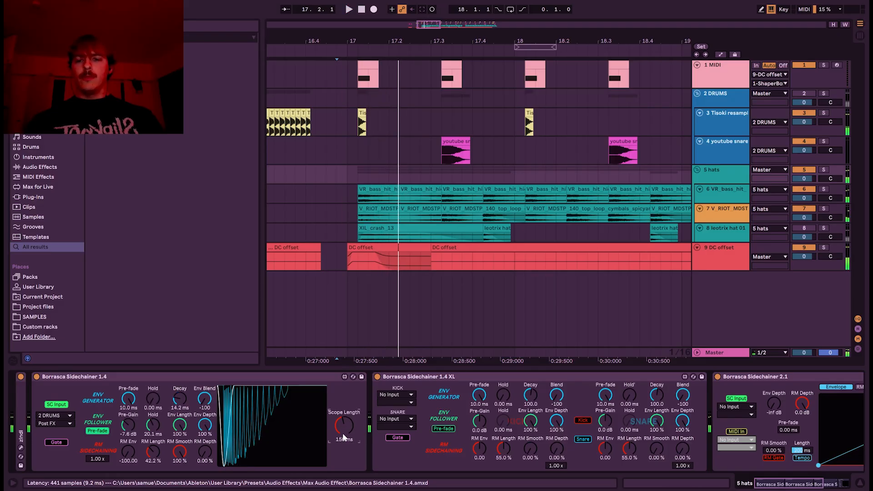
Shorten Scope Length to 40.6 ms, raise the envelope generator's Hold to 7.62 ms, and reset Scope Length to 150 ms.
left_click_drag(343, 434, 344, 423)
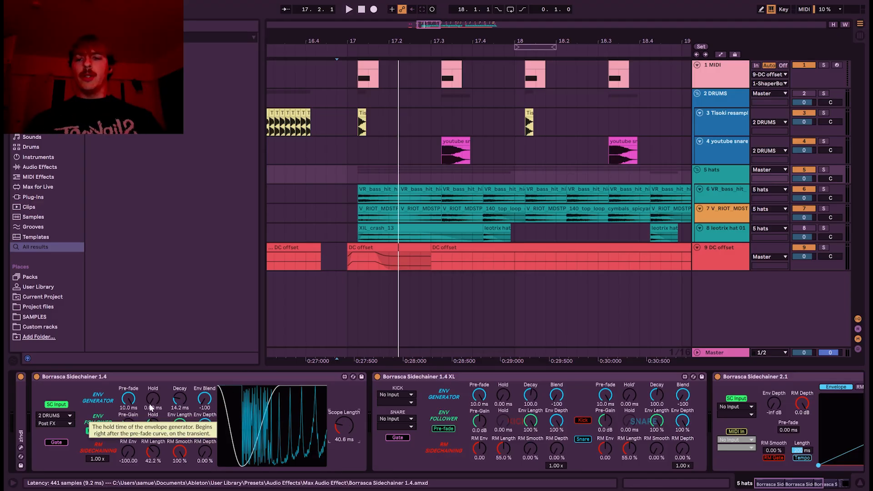
key("space")
left_click_drag(149, 405, 149, 396)
key("space")
double_click(343, 427)
key("space")
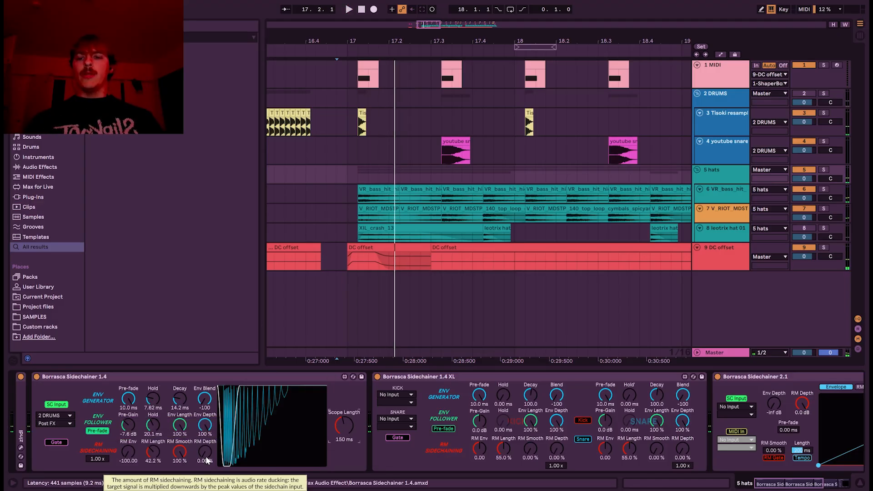
Set RM Depth to 100%, reset RM Smooth and RM Env to 0, and replay the section.
left_click_drag(206, 457, 206, 413)
key("space")
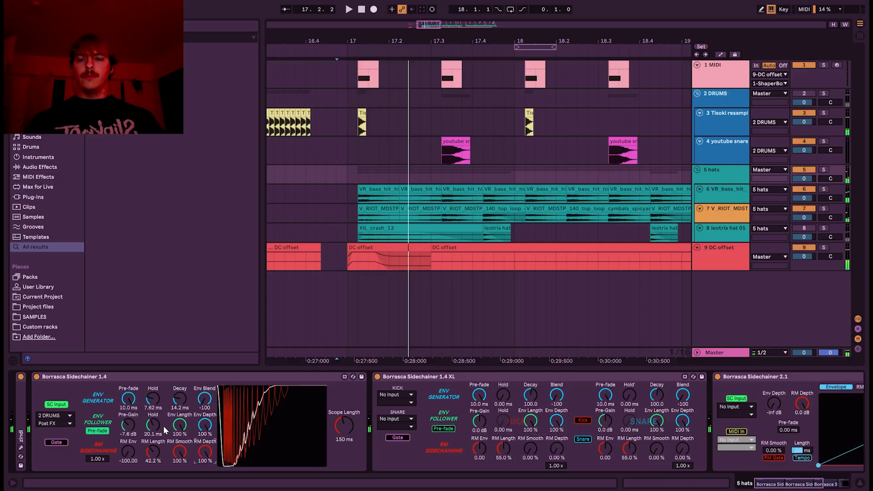
left_click_drag(175, 455, 176, 487)
key("space")
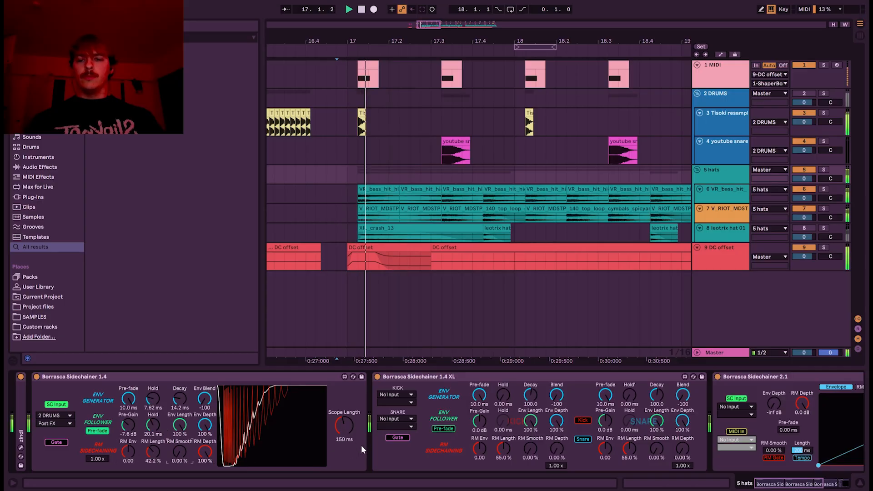
Lower Env Depth to 0.00% and play the section with RM sidechaining alone.
key("space")
left_click_drag(203, 426, 204, 477)
key("space")
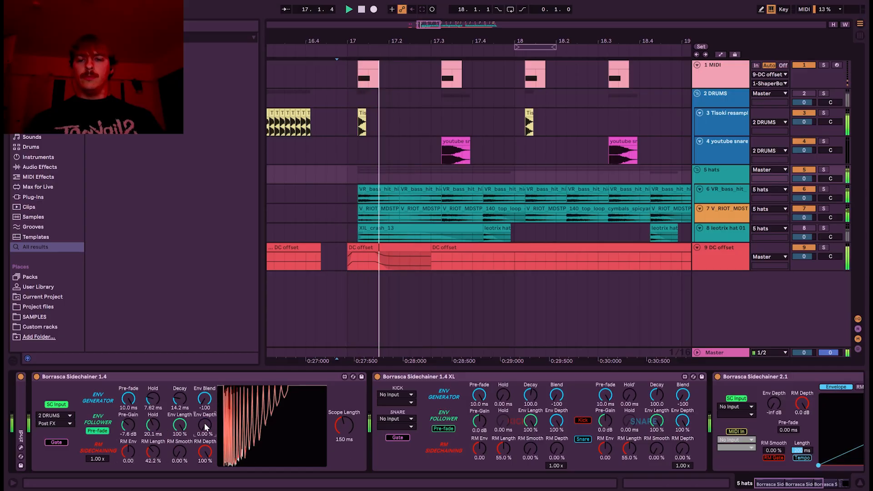
Set Env Depth to 100% and RM Depth to 0.00% with Scope Length at 107 ms, and replay the section.
key("space")
key("space")
key("space")
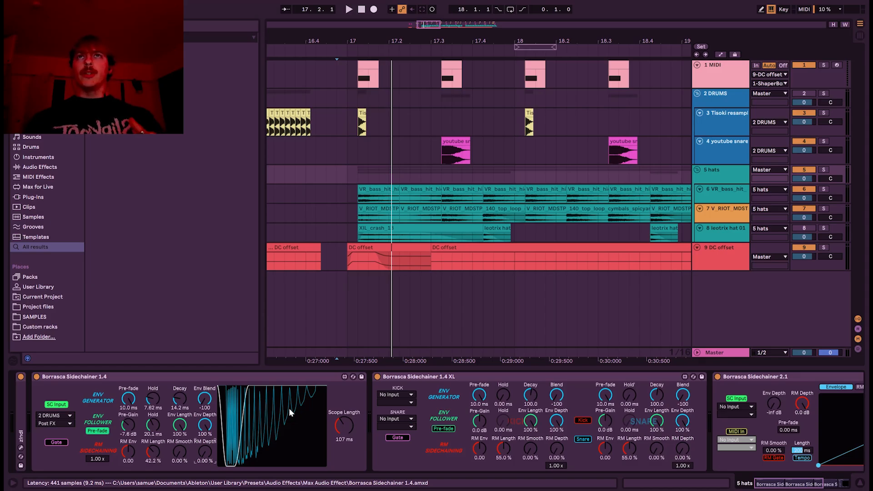
key("space")
key("space")
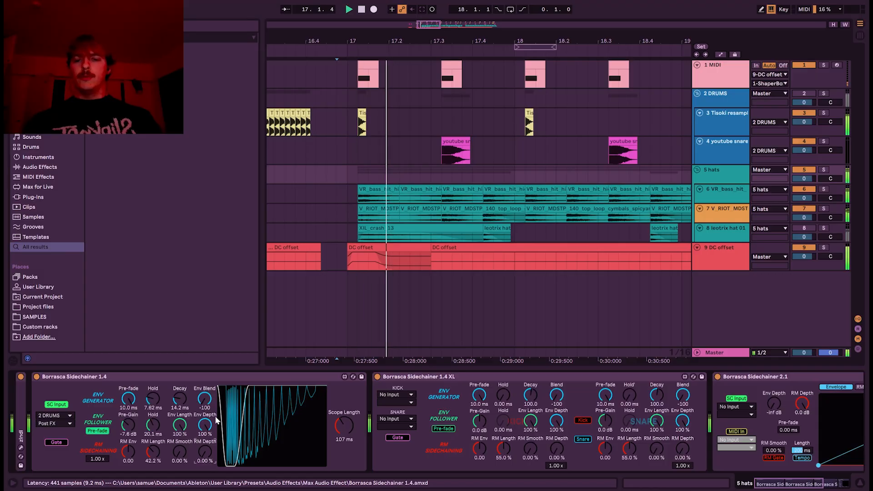
Raise the envelope generator's Decay to 72.2 ms and replay the section.
key("space")
left_click_drag(181, 400, 179, 385)
key("space")
key("space")
key("space")
Compare playback with RM Depth at 100% and back at 0.00%.
left_click_drag(210, 458, 209, 452)
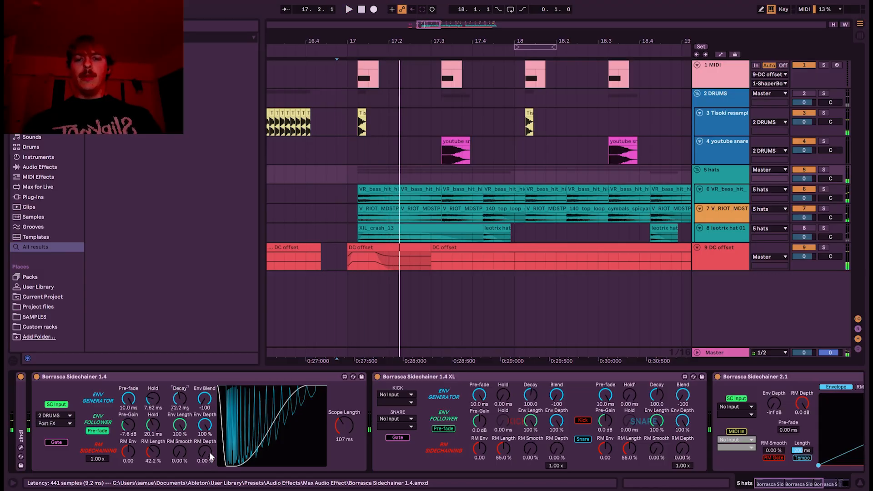
key("space")
key("space")
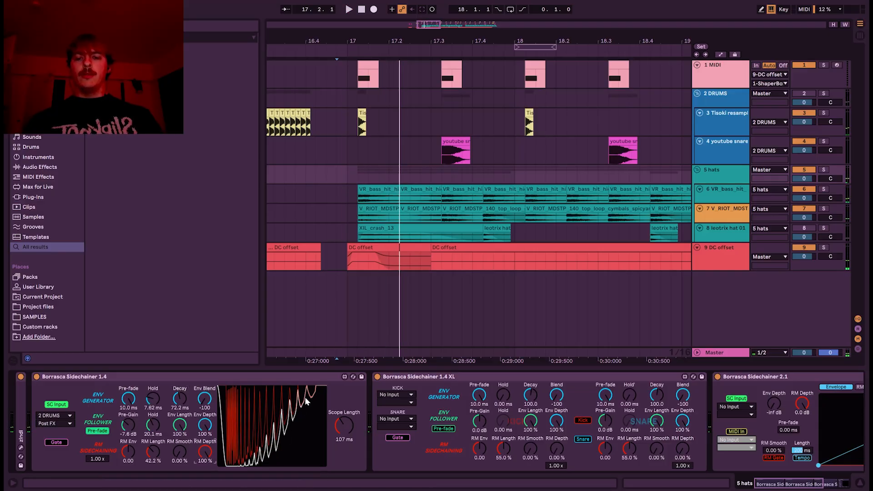
key("space")
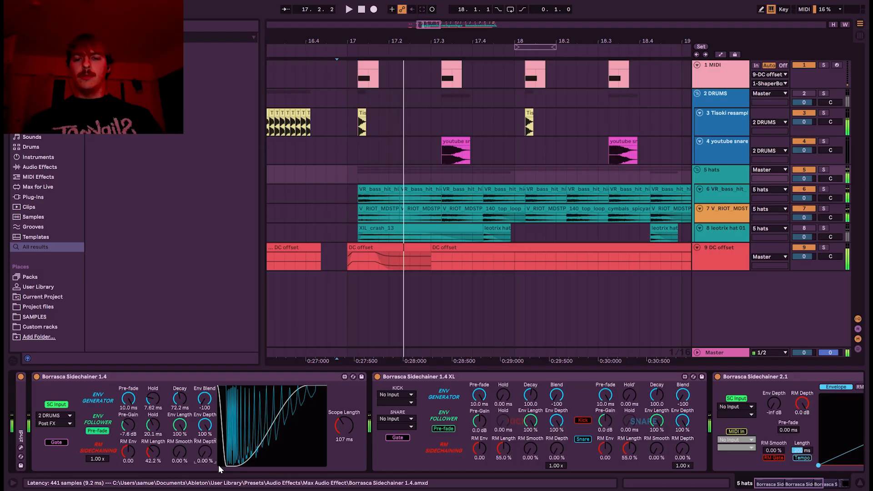
Try combining both ducking types with Env Depth at 53.5% and RM Depth at 84.3% while replaying the section.
key("space")
key("space")
key("space")
key("space")
left_click_drag(204, 429, 209, 471)
key("space")
key("space")
key("space")
key("space")
key("space")
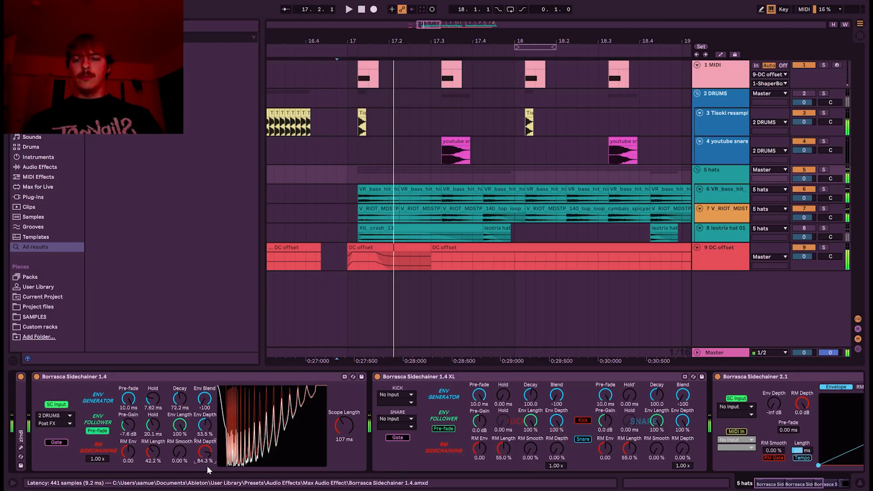
Return Env Depth to 100% and RM Depth to 0.00%, and replay the section.
key("space")
key("space")
key("space")
key("space")
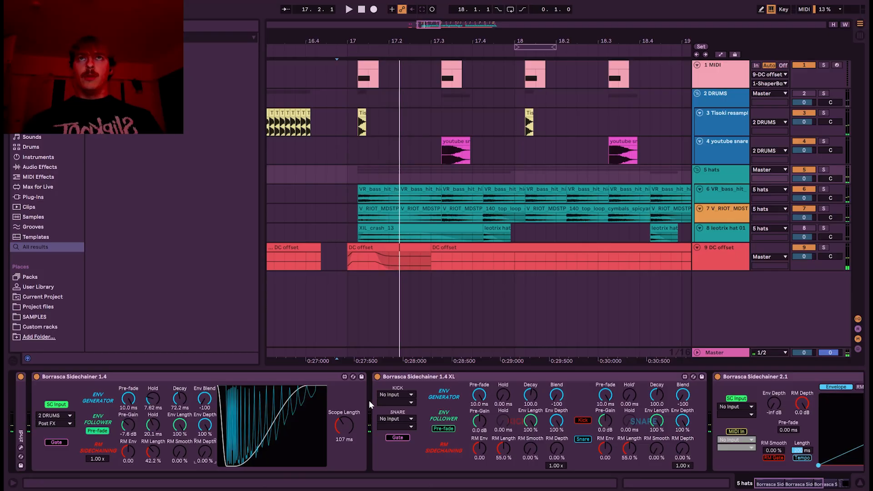
Turn on Gate mode in Sidechainer 1.4, play the section, and set Scope Length to 241 ms.
left_click(57, 443)
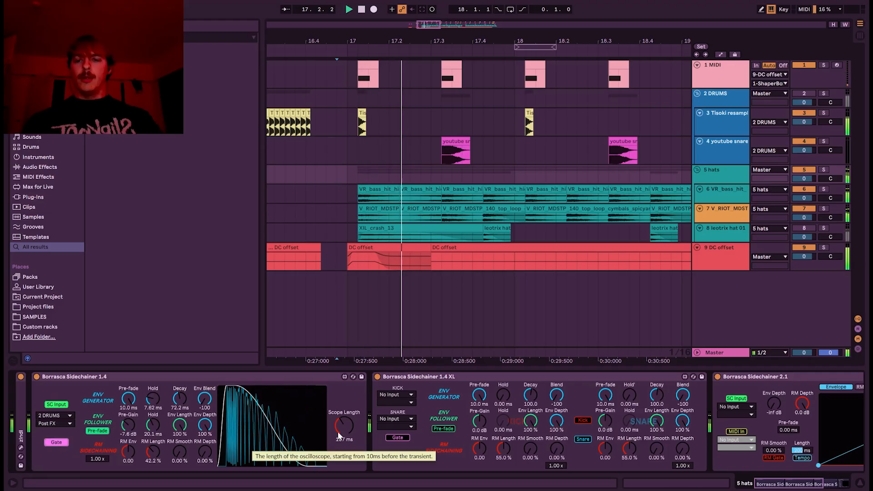
left_click_drag(343, 435, 343, 411)
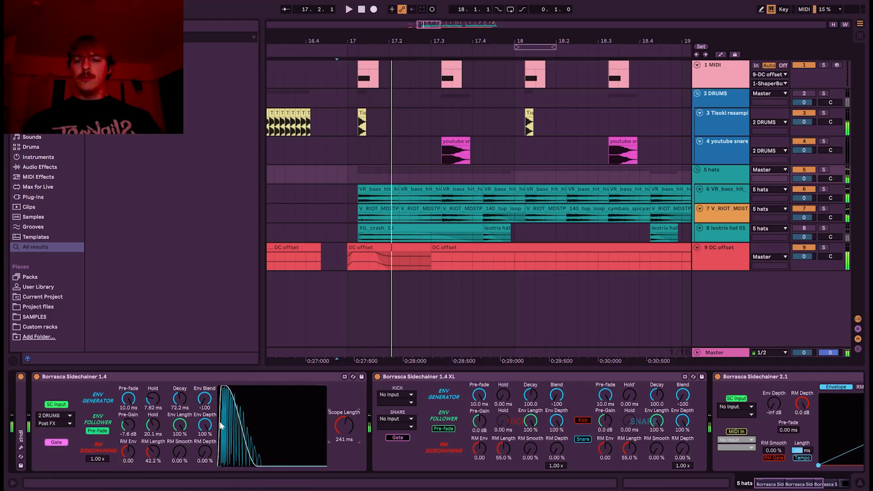
Switch the gating to Env Depth 0.00% and RM Depth 100%, with Scope Length at 112 ms and RM Smooth at 63.0%.
mouse_move(204, 427)
left_mouse_down()
mouse_move(205, 454)
mouse_move(206, 418)
left_mouse_up()
left_click_drag(344, 427, 348, 445)
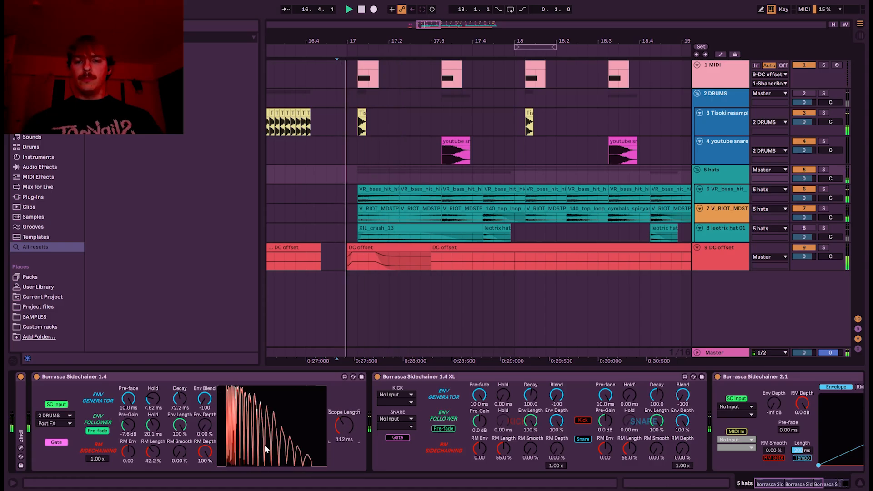
left_click_drag(184, 452, 184, 437)
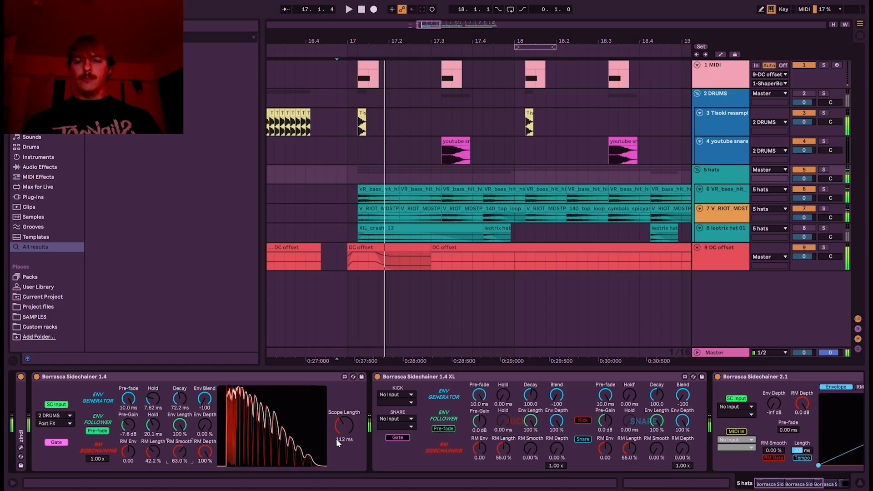
Turn off Gate and SC Input in Sidechainer 1.4, play the section, and set Scope Length to 241 ms.
left_click(93, 377)
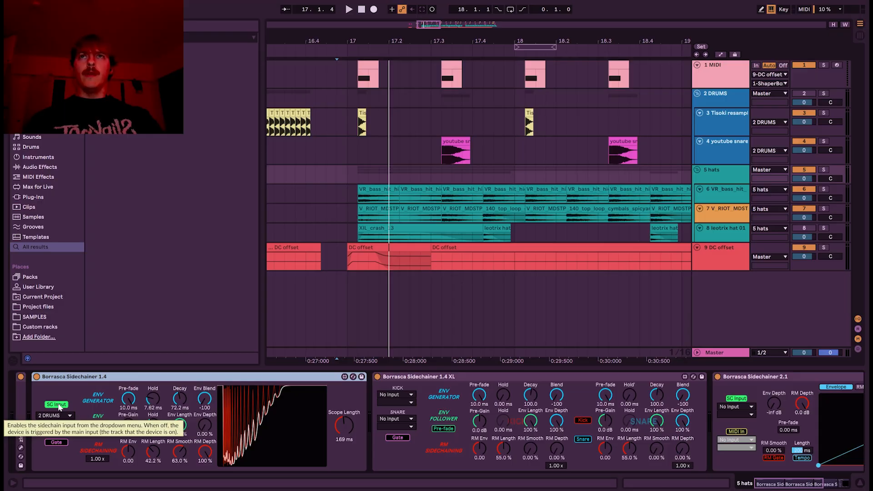
key("space")
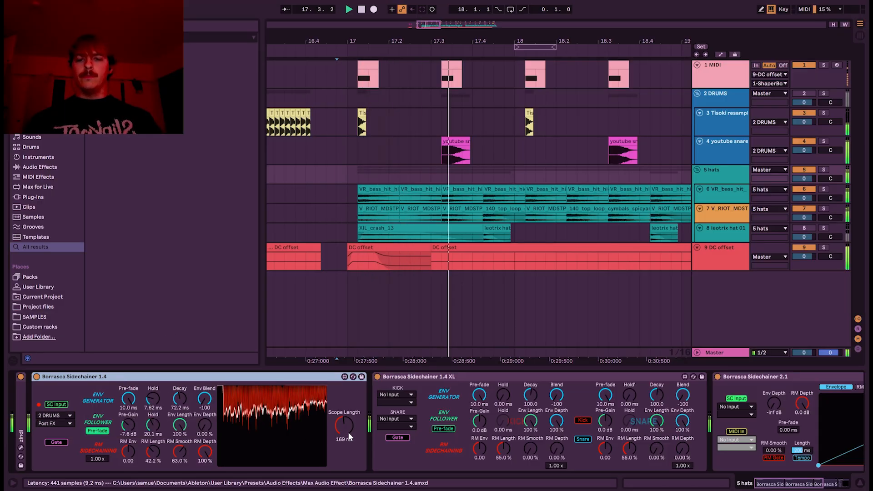
left_click_drag(348, 432, 345, 428)
left_click(34, 413)
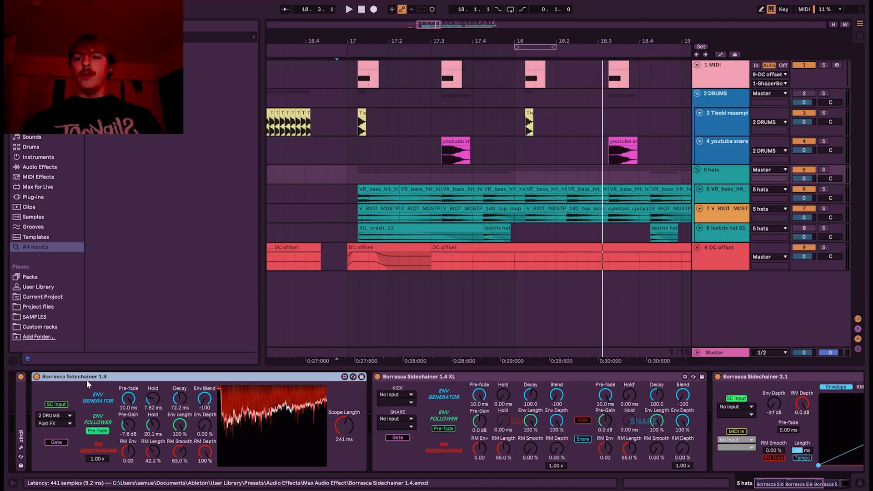
Solo the Tisoki resample kick track, add Borrasca Sidechainer 1.4 to it, and turn on Gate with SC Input off.
left_click(742, 96)
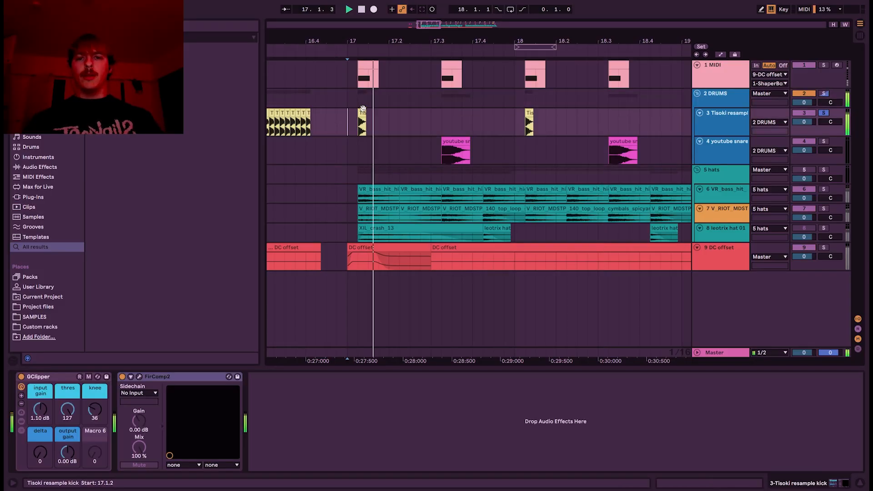
key("space")
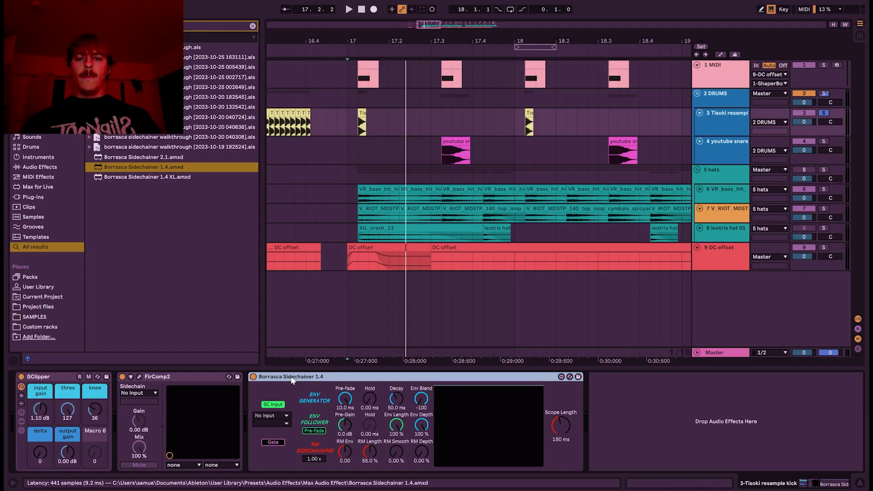
left_click(272, 443)
key("space")
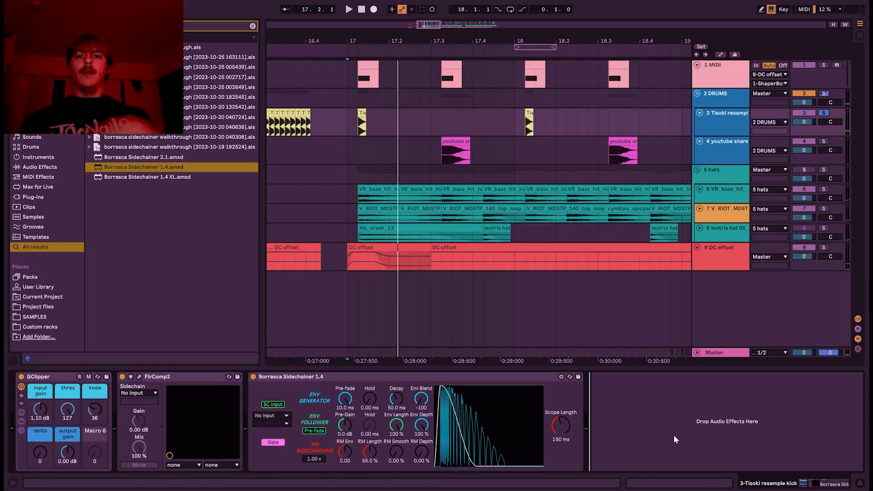
Replay the gated kick and try a higher Env Blend.
key("space")
key("space")
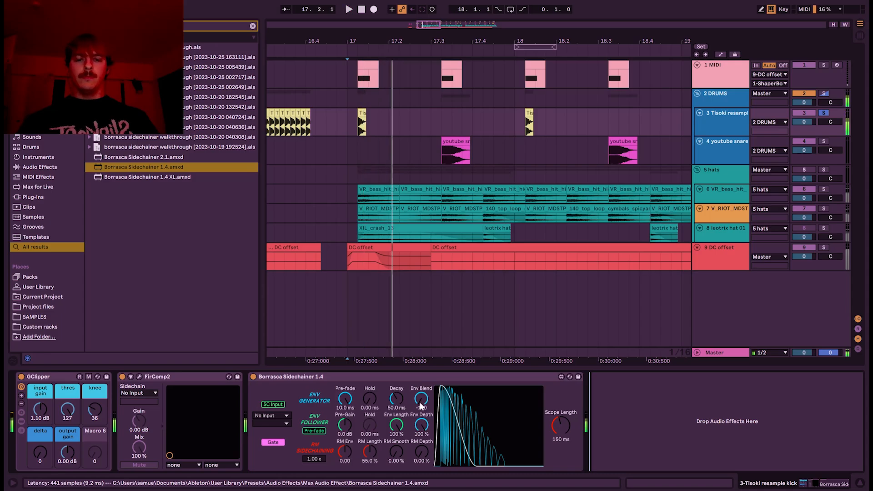
left_click_drag(419, 402, 419, 357)
key("space")
key("space")
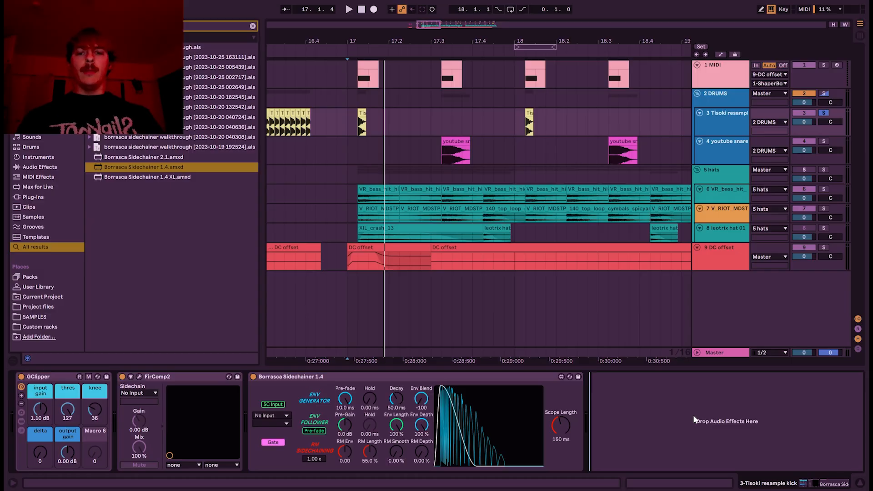
Switch the kick's gating to Env Depth 0.00% and RM Depth 100%, and replay the kick.
key("space")
left_click_drag(421, 452, 425, 470)
key("space")
key("space")
key("space")
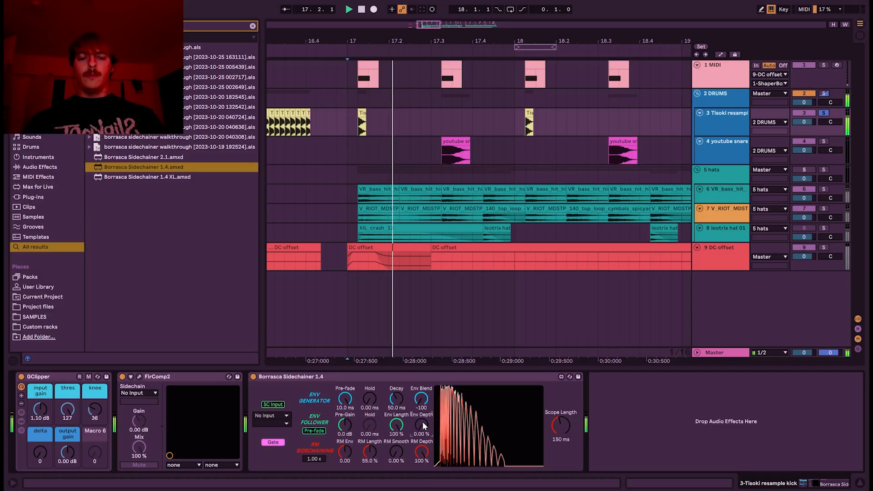
Set the kick gate's RM Env to -100.00 and RM Length to 44.0%, raise the RM multiplier, and replay the kick.
mouse_move(371, 454)
left_mouse_down()
mouse_move(371, 468)
mouse_move(350, 468)
mouse_move(374, 439)
left_mouse_up()
key("space")
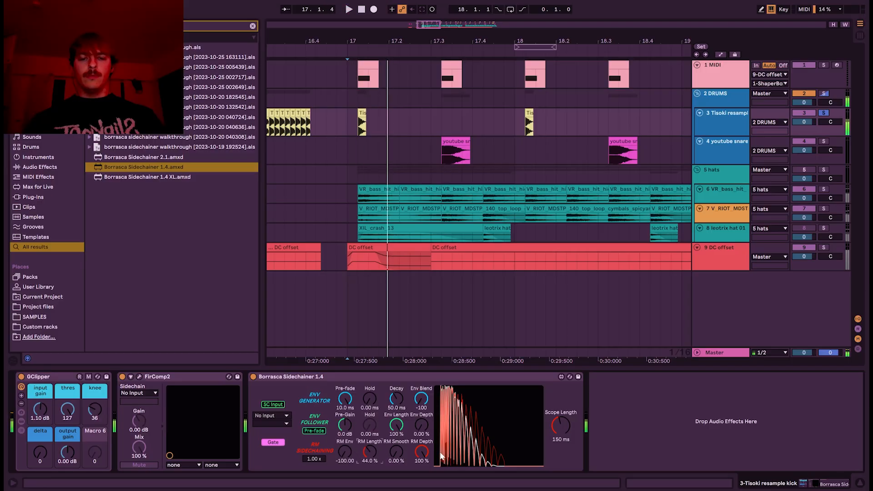
left_click_drag(317, 459, 317, 432)
key("space")
Enable Borrasca Sidechainer 1.4 XL on the hats group and toggle its Kick and Snare oscilloscopes on and off.
key("space")
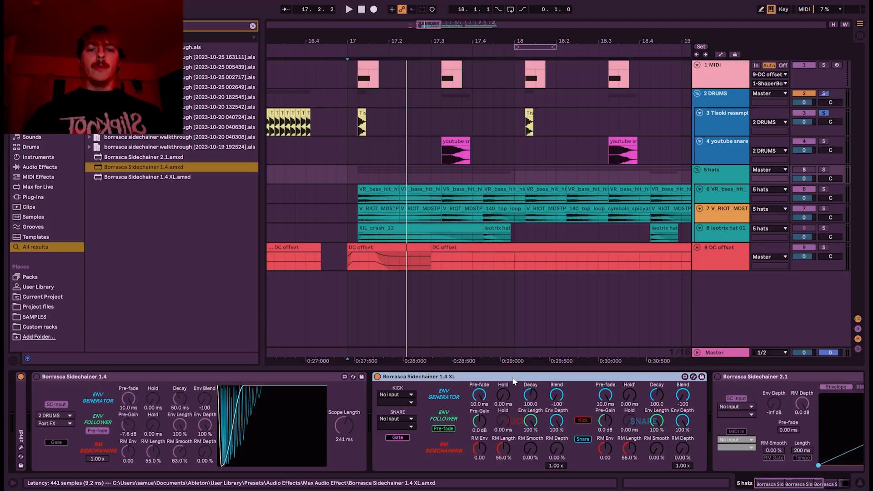
scroll(513, 381, "right", 5)
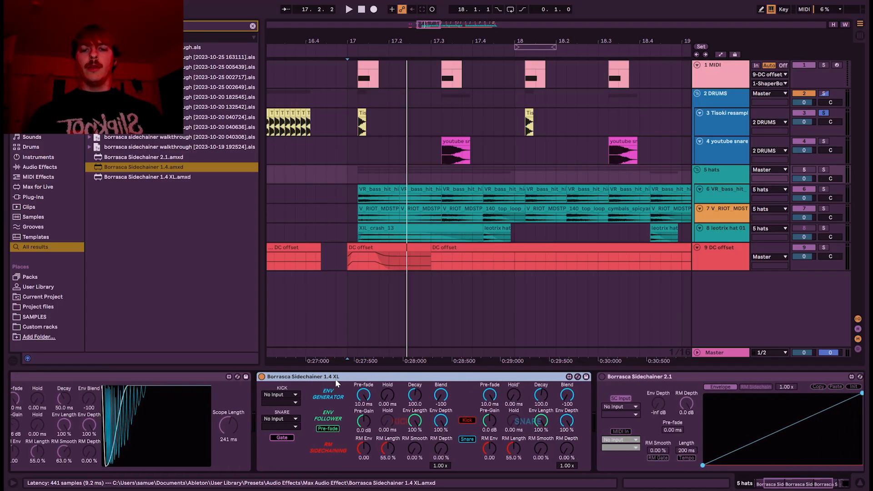
scroll(300, 383, "right", 4)
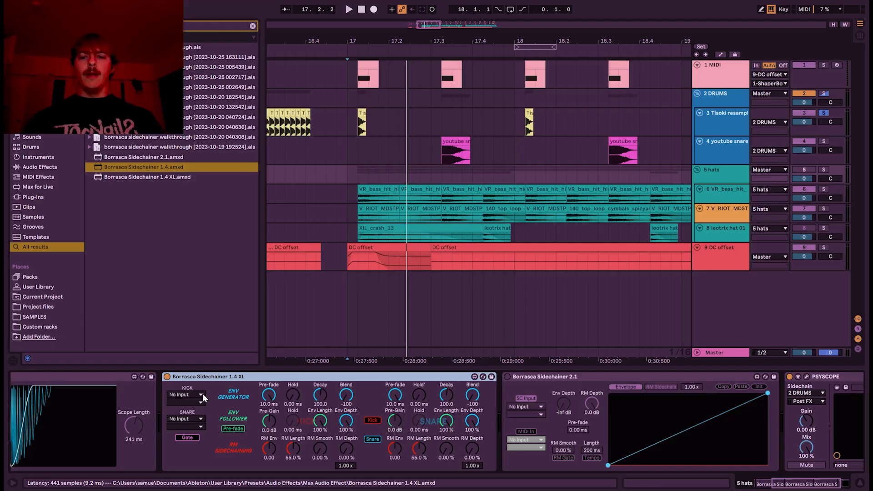
left_click(369, 421)
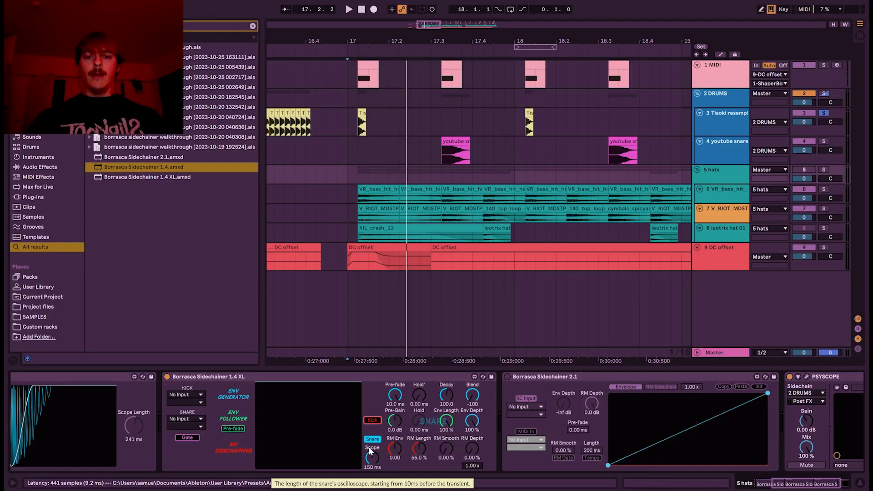
left_click(371, 440)
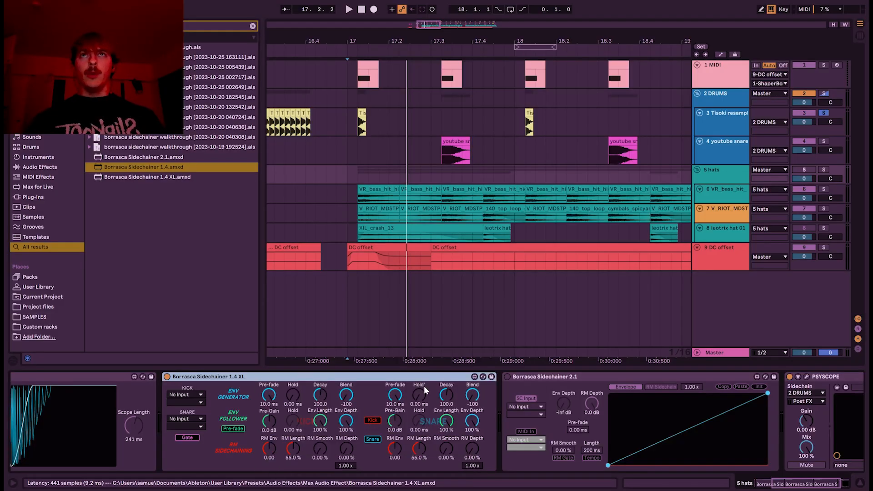
scroll(345, 381, "up", 2)
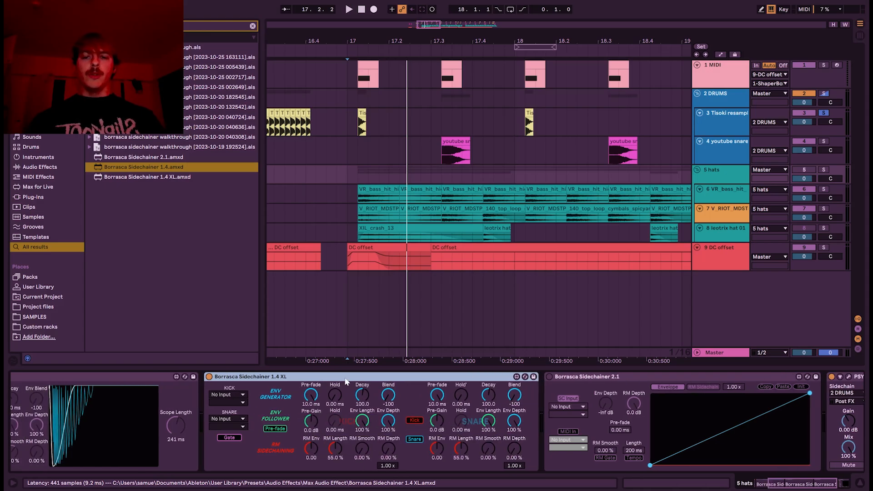
Show the Kick oscilloscope, set the Kick input to 3-Tisoki resample kick, Post FX, and play the section.
left_click(415, 420)
left_click(228, 394)
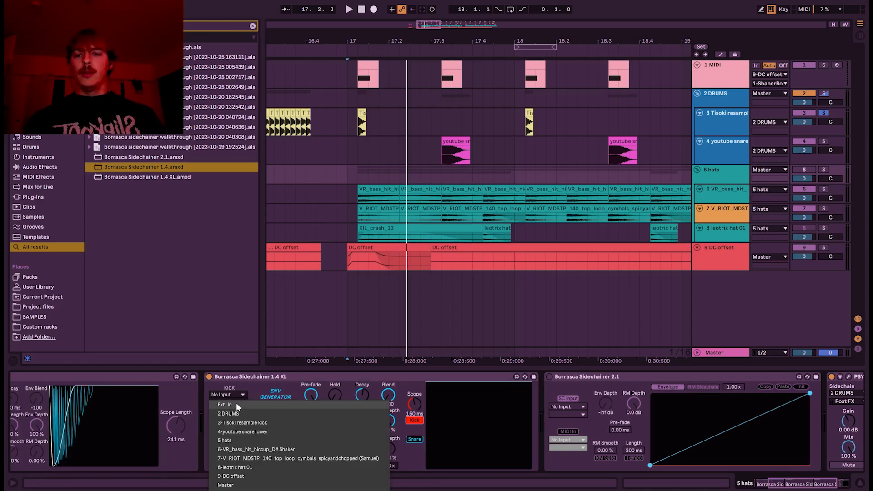
left_click(253, 422)
left_click(228, 403)
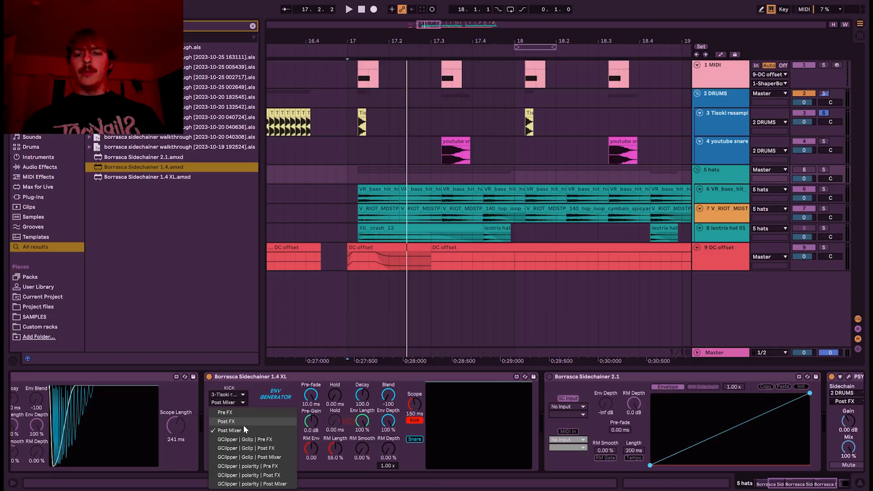
left_click(244, 422)
key("space")
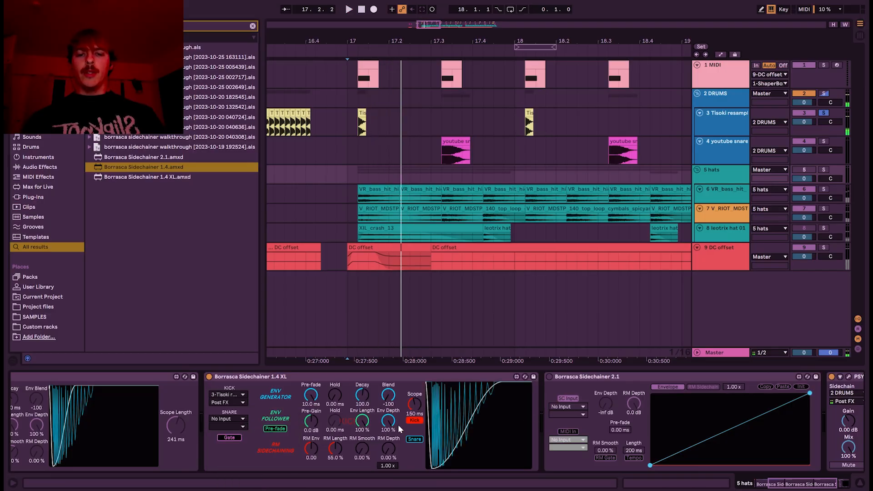
Set the kick section's RM Depth to 100%, Pre-fade to 4.40 ms and Decay to 47.9 ms while replaying the section.
left_click_drag(388, 448, 389, 396)
key("space")
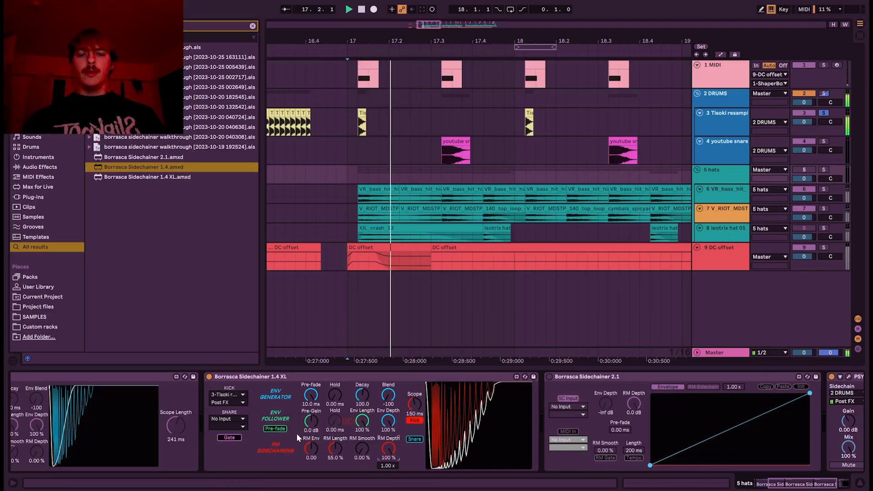
key("space")
left_click_drag(318, 400, 318, 429)
key("space")
key("space")
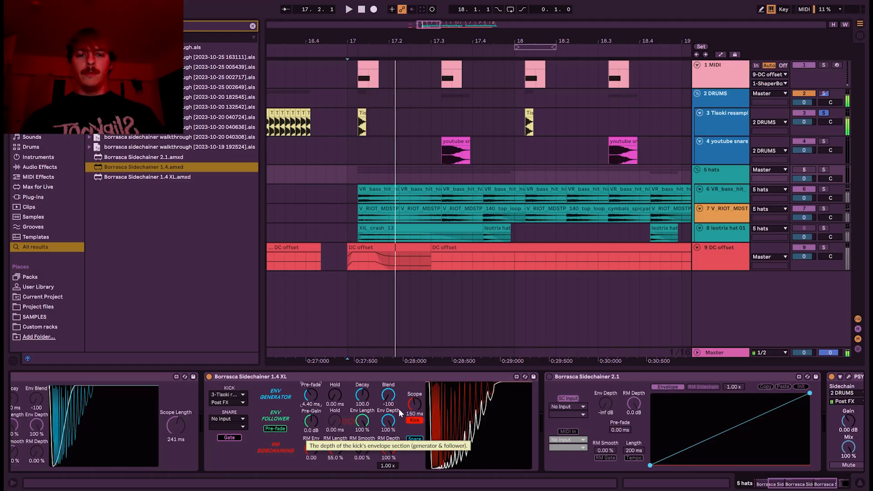
key("space")
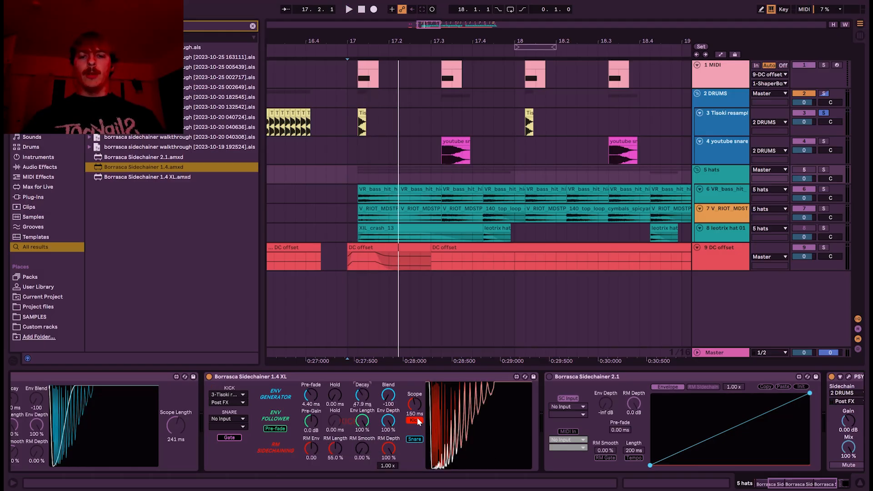
Show only the Snare oscilloscope, set the Snare input to 4-youtube snare lower, Post FX, and play the snare hit.
left_click(415, 439)
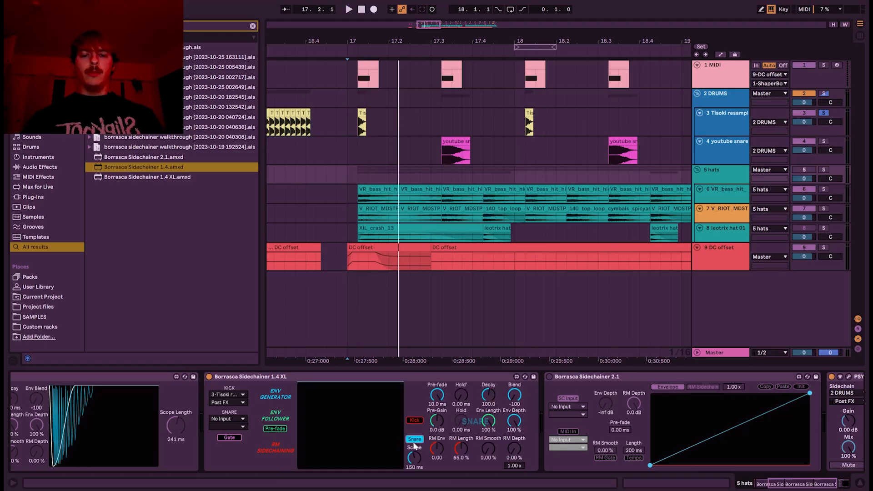
left_click(226, 419)
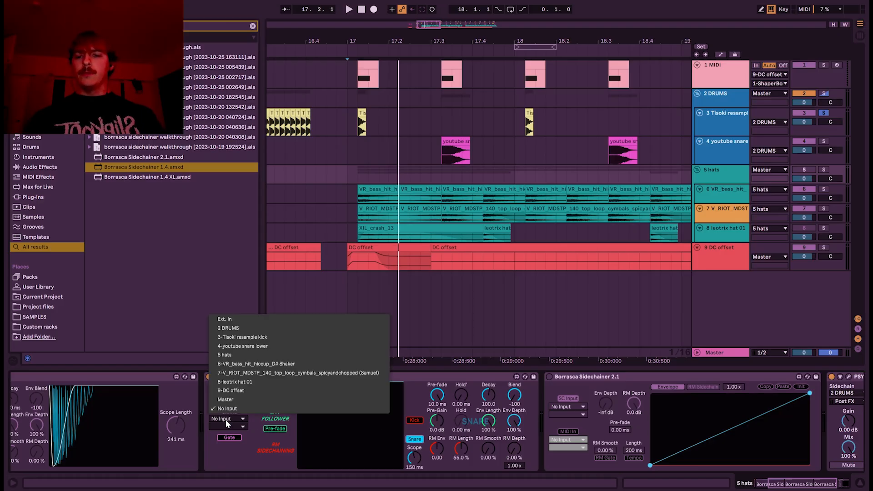
left_click(256, 347)
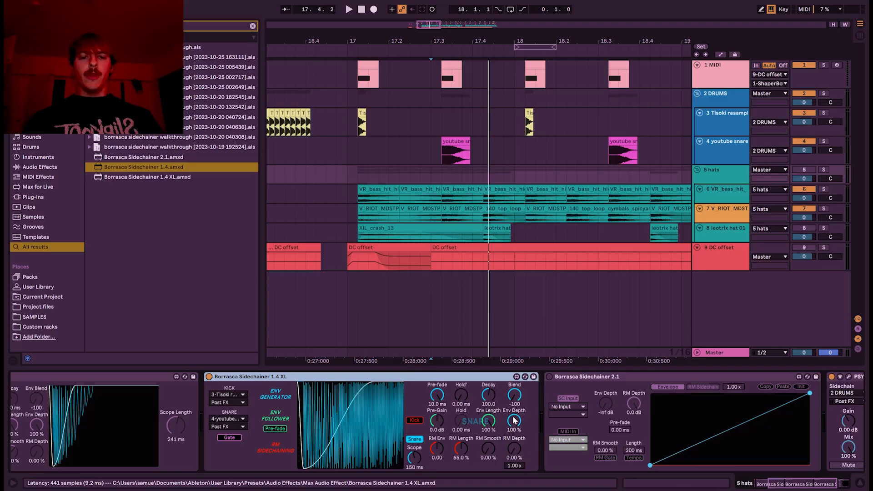
key("space")
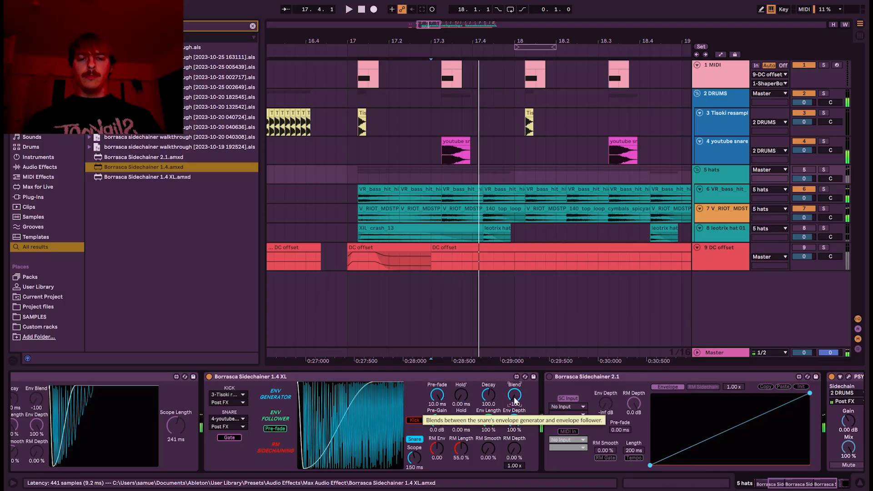
Set the snare section's Scope to 416 ms, Blend to 100, Pre-Gain to -7.6 dB and RM Depth to 100%, with follower Pre-fade on.
left_click_drag(414, 456, 415, 437)
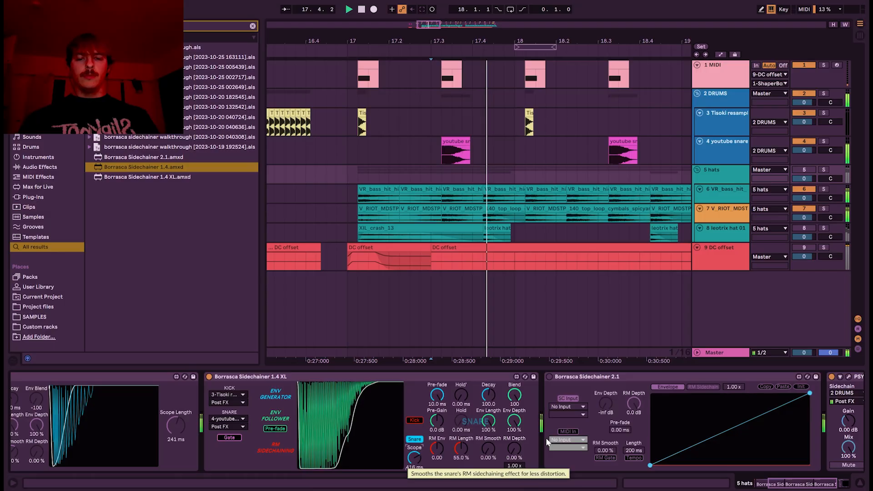
left_click(275, 429)
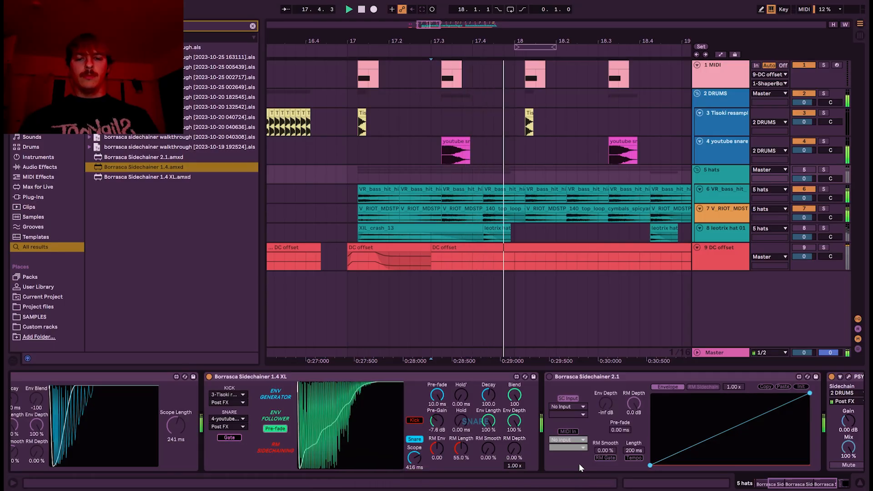
key("space")
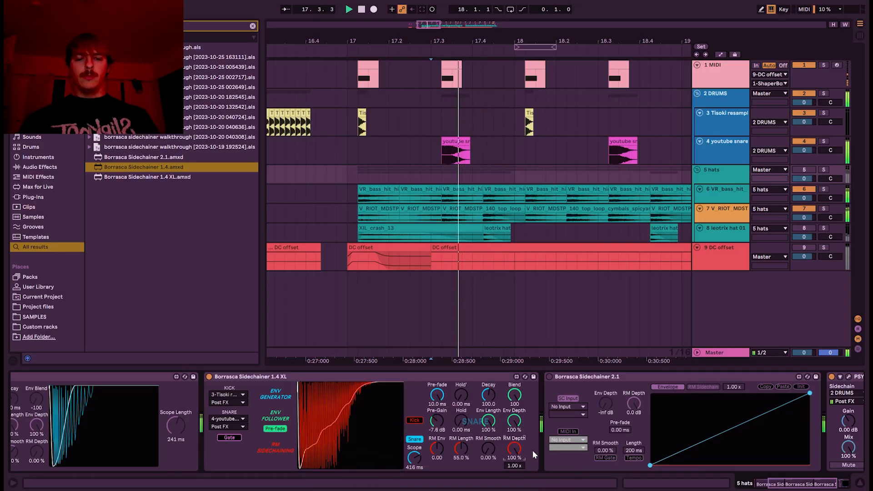
key("space")
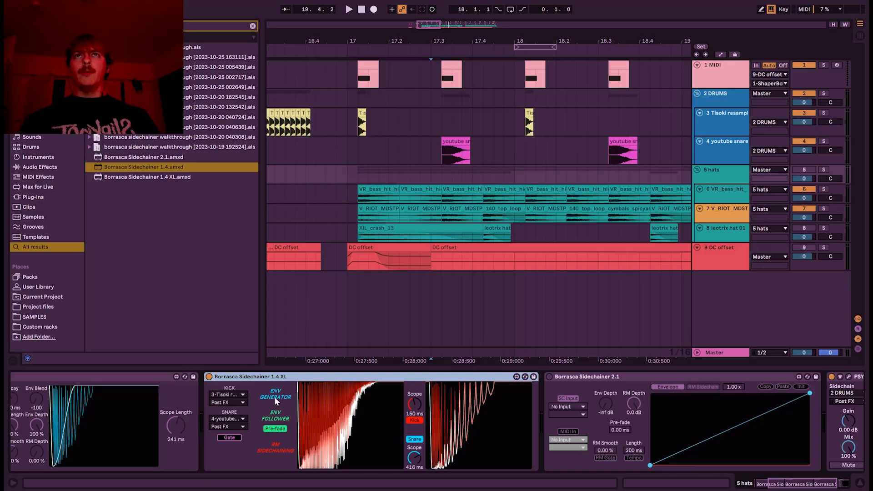
Play the section with both kick and snare ducking active, and hide the Kick and Snare oscilloscopes.
key("space")
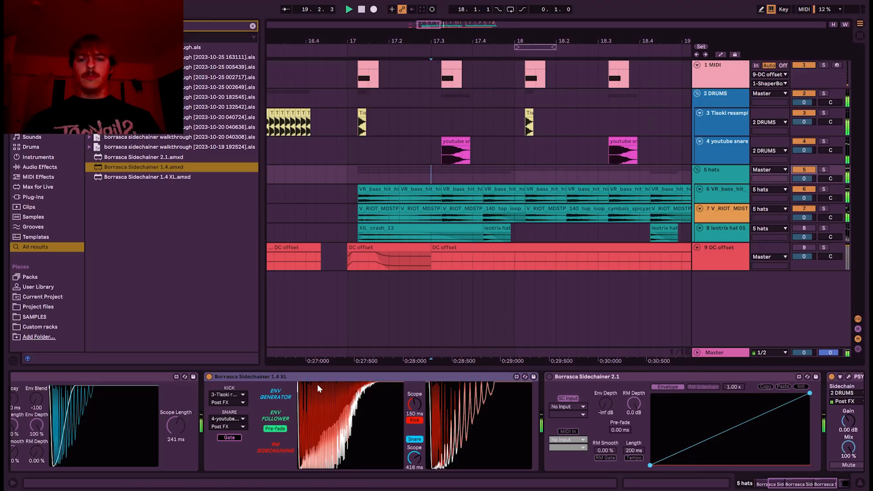
left_click(299, 376)
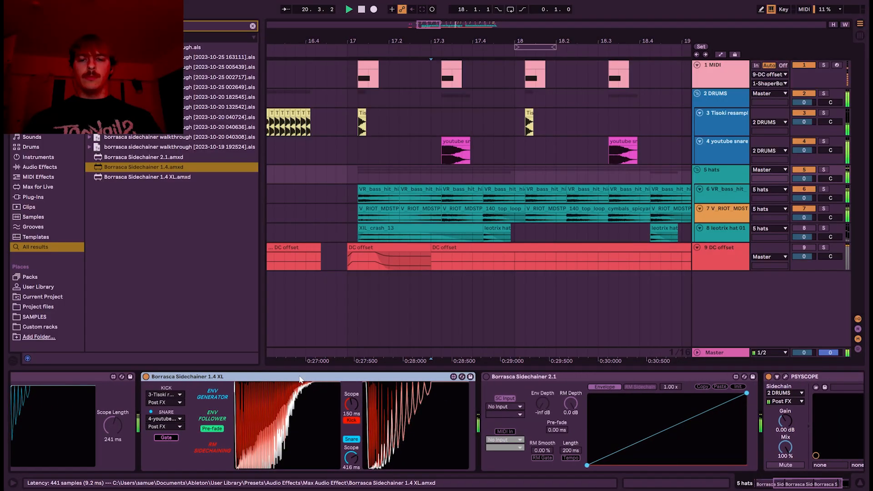
left_click(352, 421)
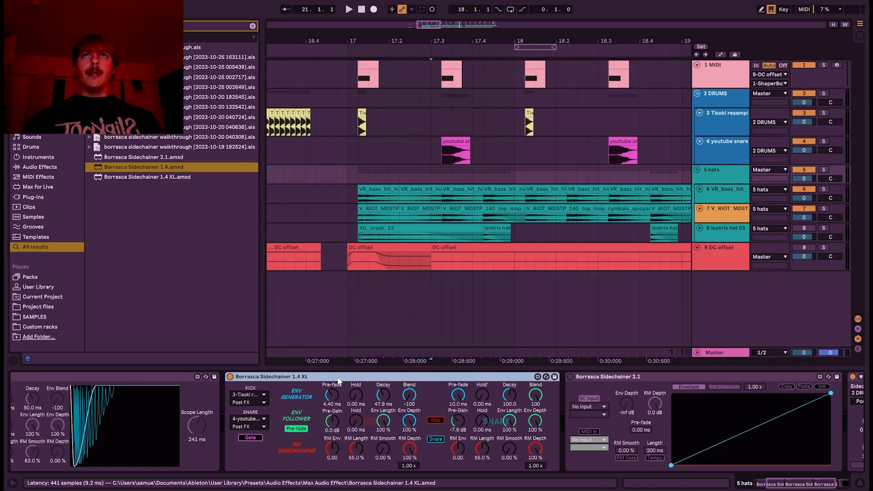
scroll(337, 378, "right", 1)
scroll(337, 378, "left", 4)
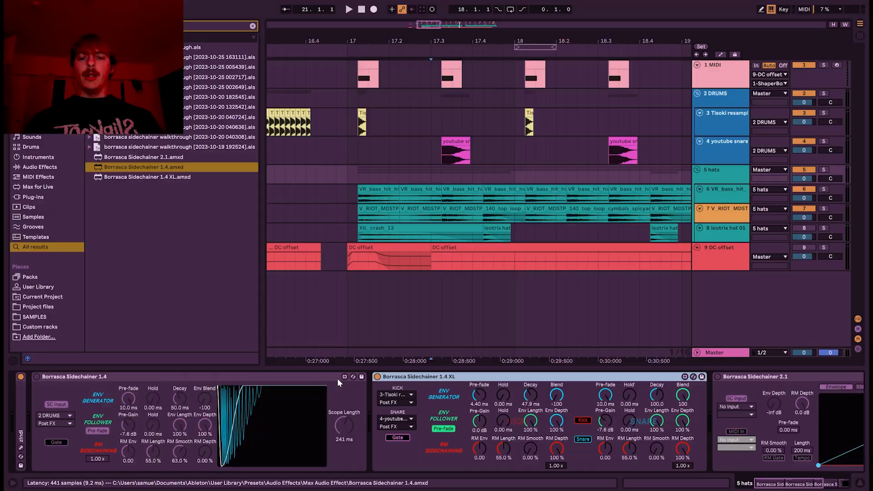
left_click(337, 378)
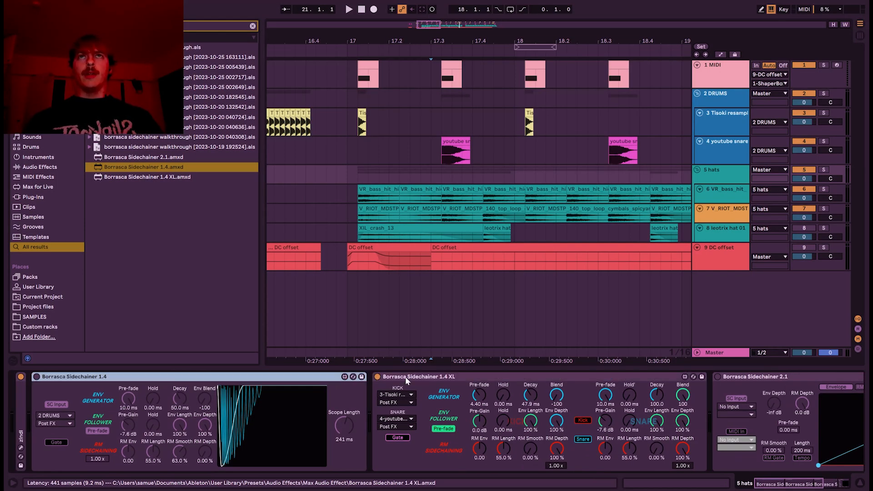
Turn on Borrasca Sidechainer 1.4 on the hats group, duplicate it to form a second instance, and delete one of the two copies.
left_click(37, 377)
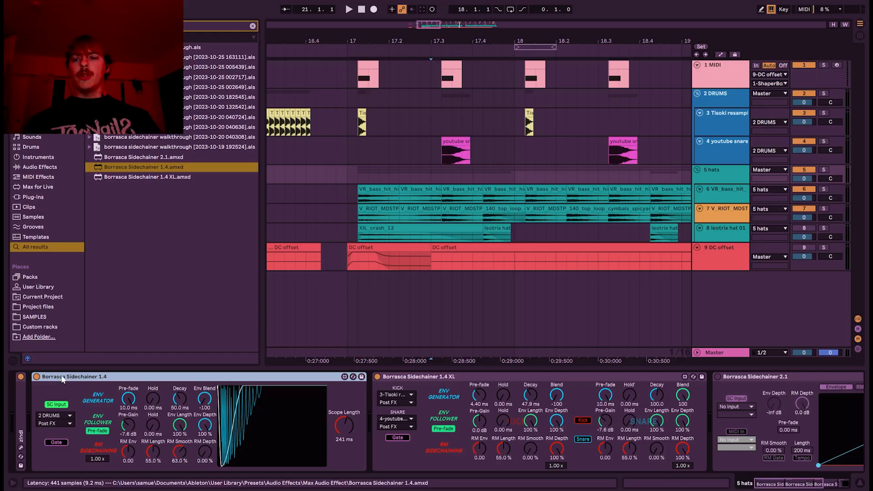
key("ctrl+d")
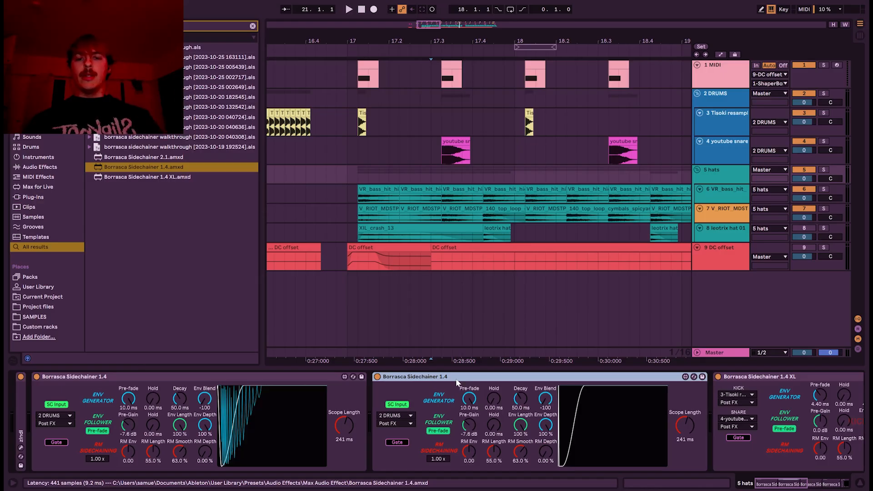
left_click(146, 378)
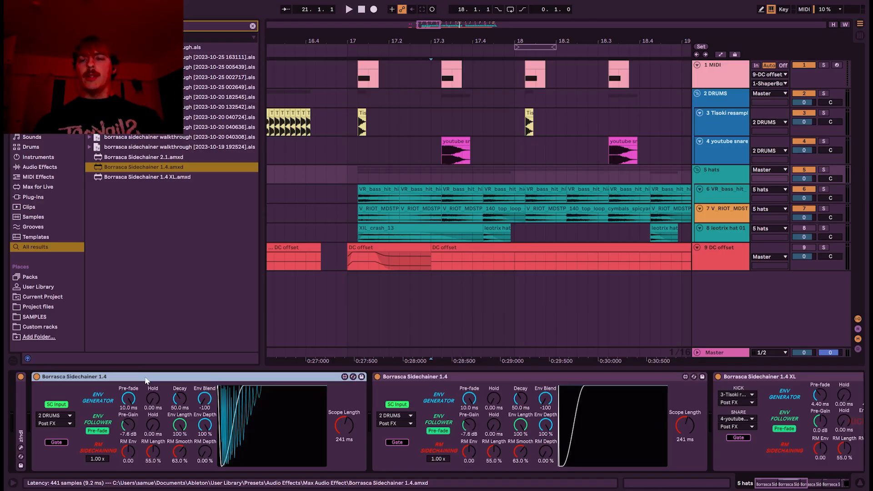
left_click(429, 381)
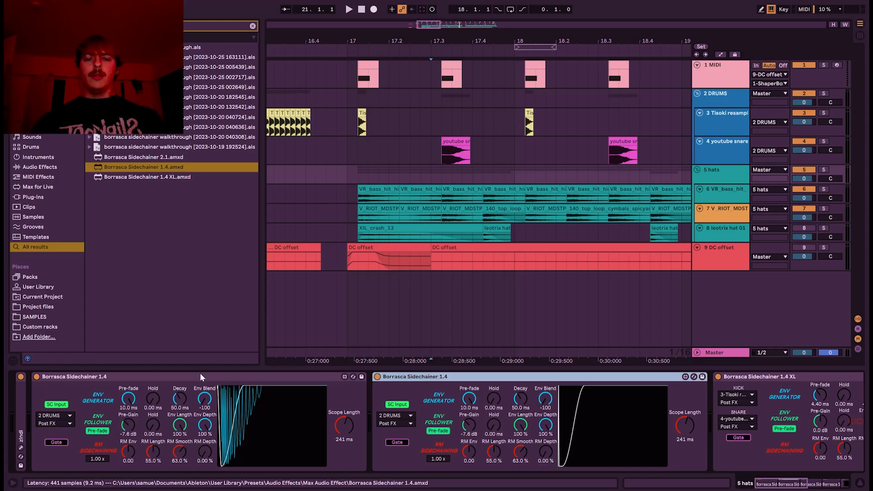
left_click(200, 377)
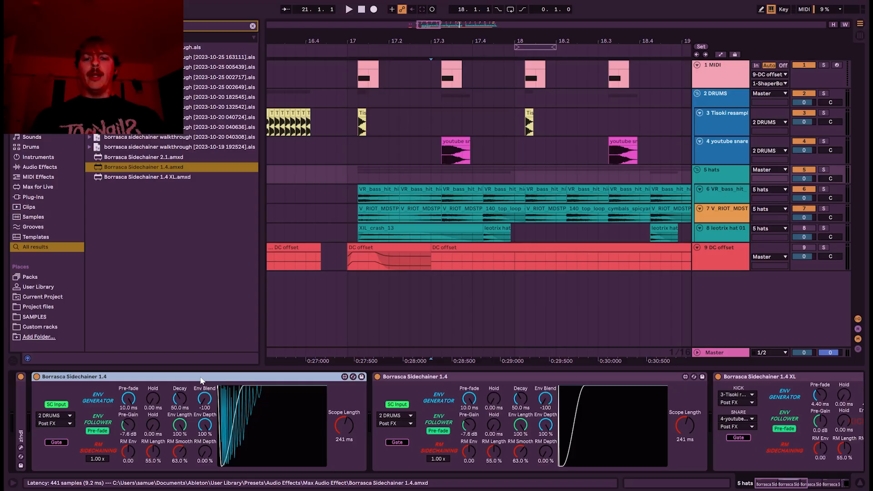
key("Delete")
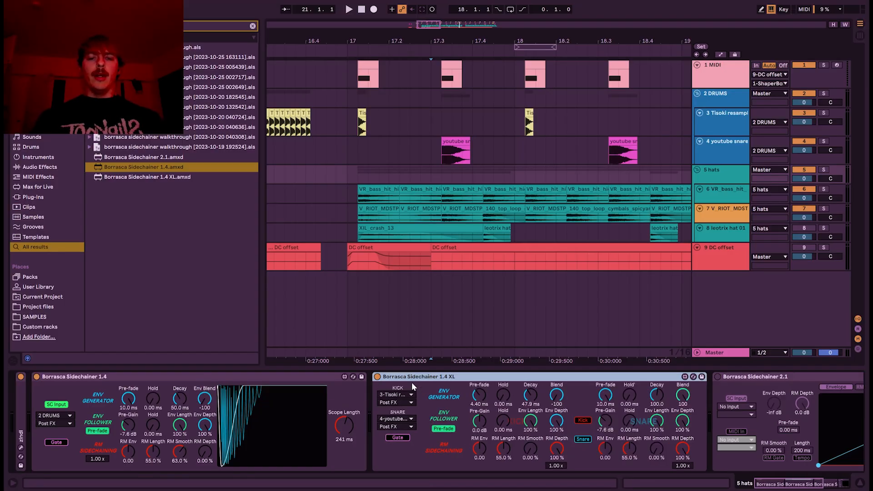
Turn off and fold Borrasca Sidechainer 1.4 and 1.4 XL on the hats group, and activate Borrasca Sidechainer 2.1.
scroll(432, 383, "right", 3)
left_click(465, 399)
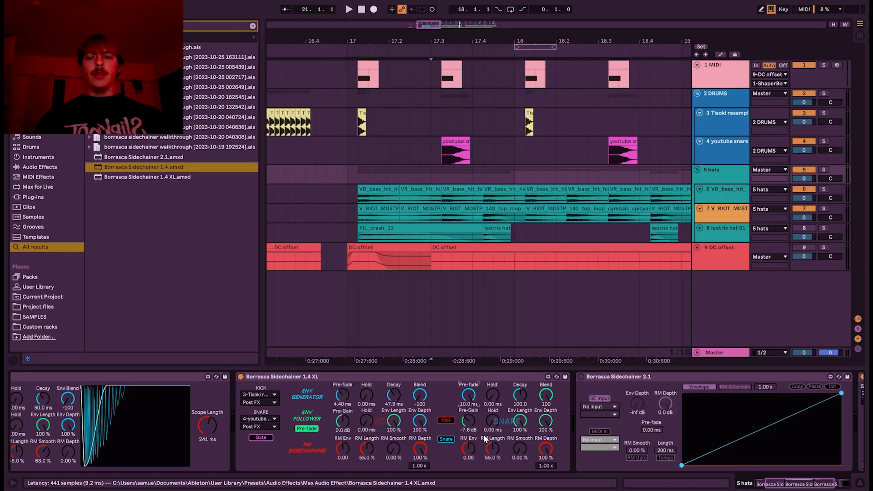
left_click(333, 378)
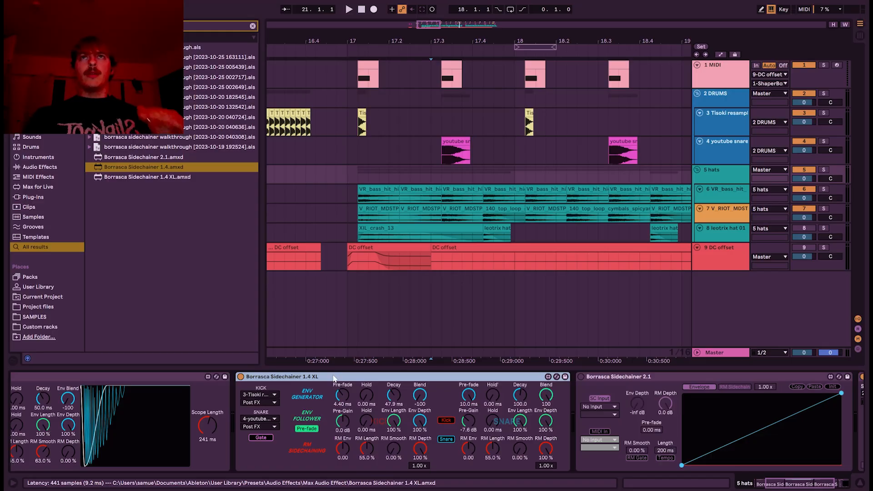
key("Delete")
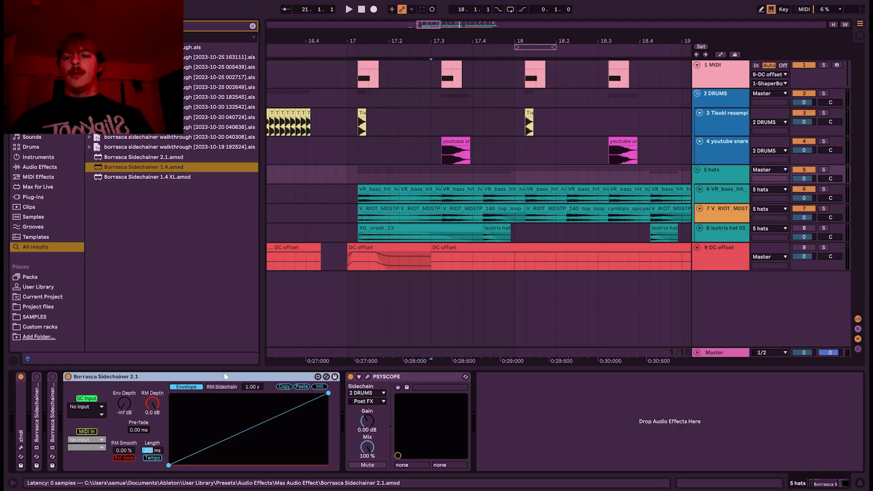
key("ctrl+z")
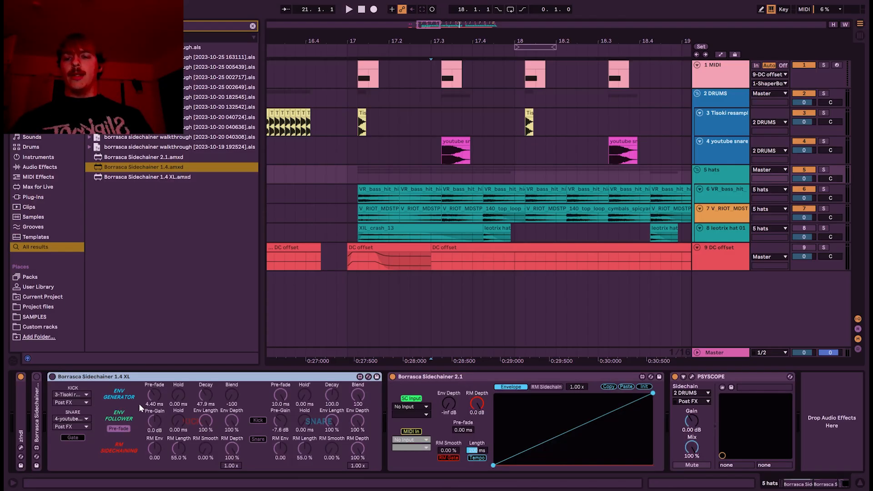
double_click(139, 377)
Look through Sidechainer 2.1's Envelope and RM Sidechain displays, and switch its MIDI In option on and off.
left_click(221, 388)
left_click(199, 388)
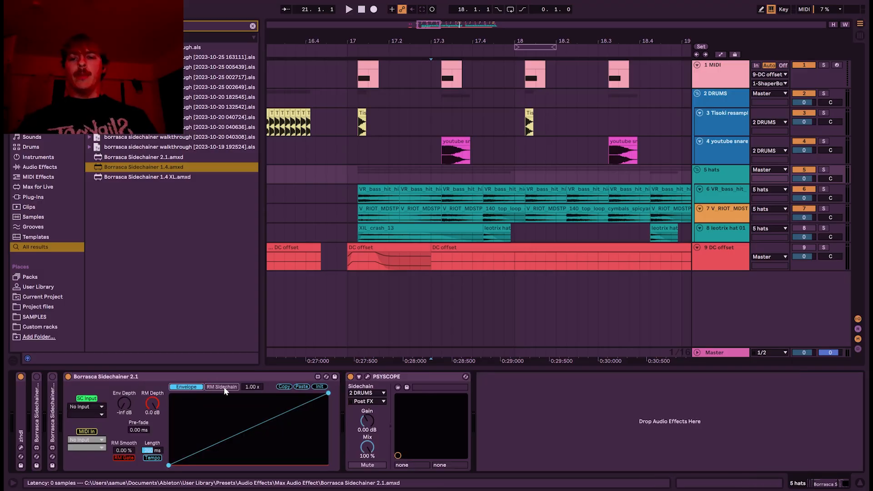
left_click(222, 387)
left_click(200, 388)
left_click(103, 407)
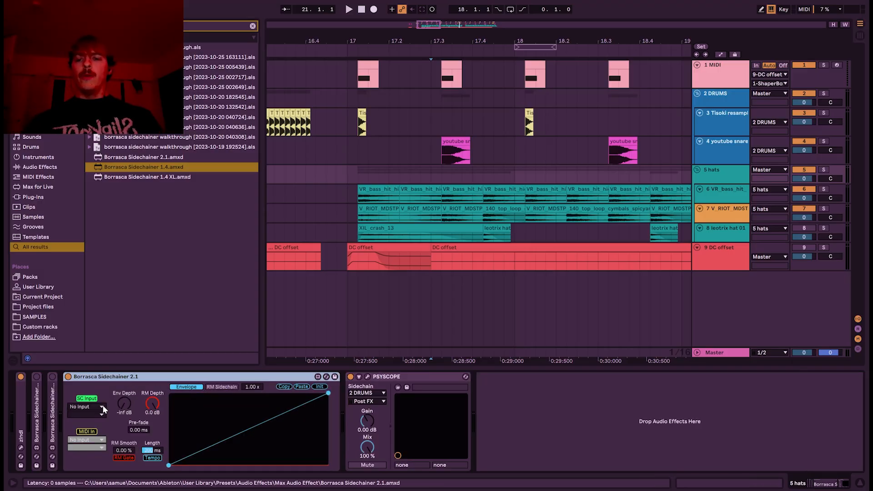
left_click(87, 432)
left_click(87, 432)
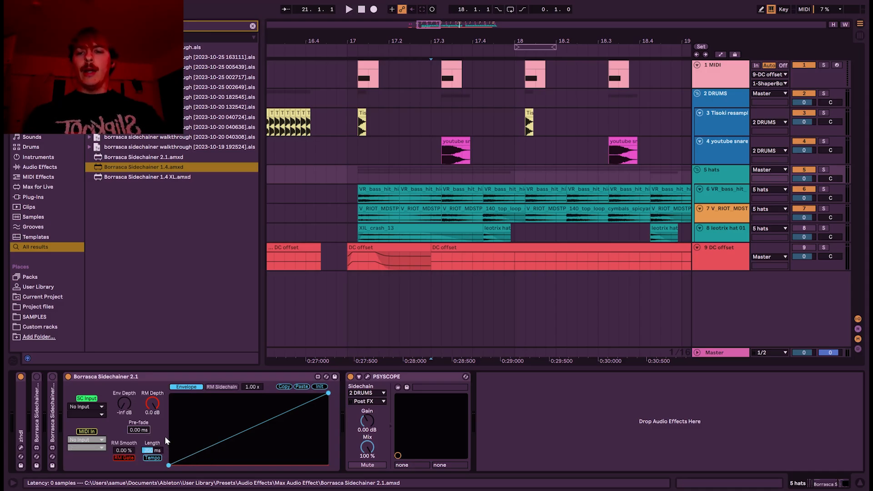
Set Sidechainer 2.1's sidechain input to 2 DRUMS, Post FX, shorten its Length, and play the section to show the kick waveform.
left_click(128, 379)
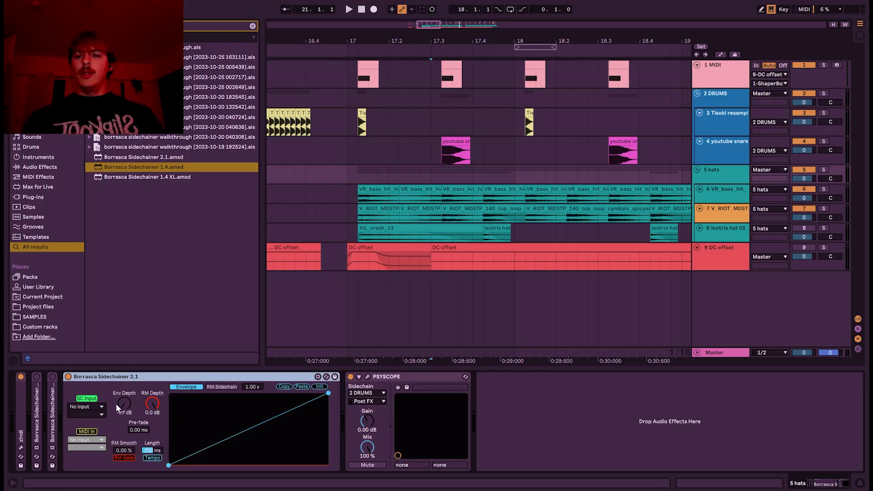
left_click(97, 406)
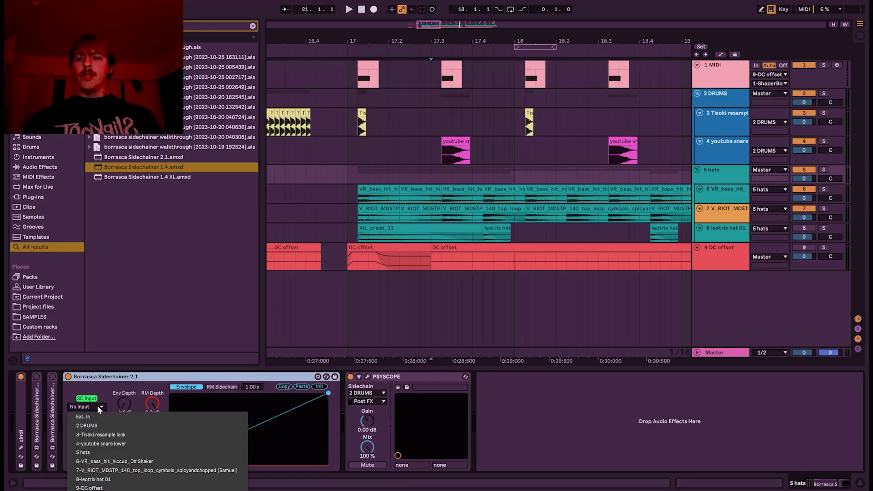
left_click(123, 426)
key("space")
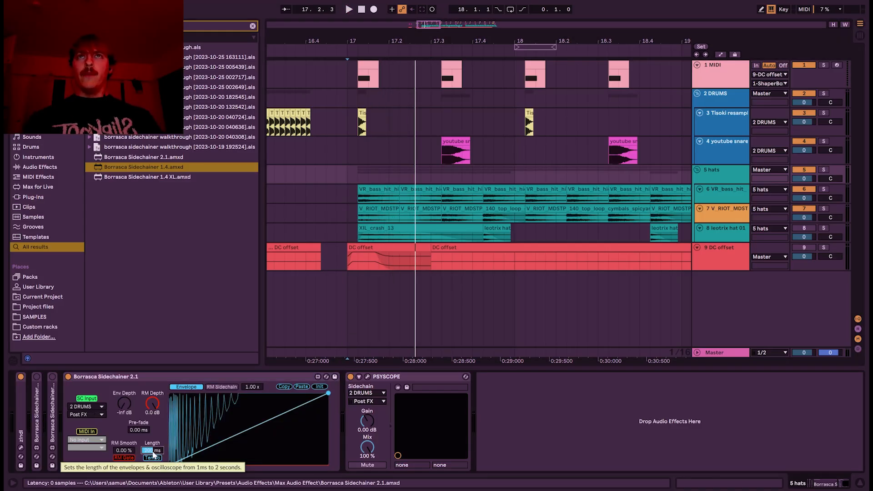
mouse_move(152, 452)
left_mouse_down()
mouse_move(153, 444)
mouse_move(153, 460)
left_mouse_up()
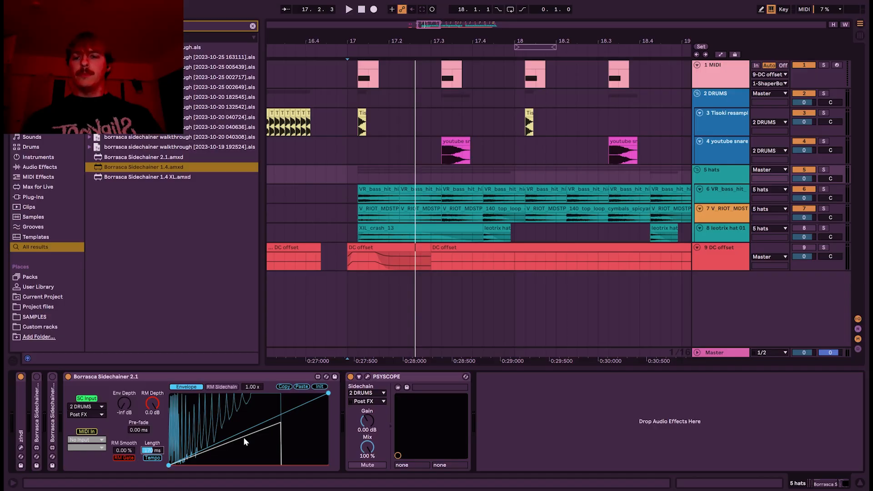
key("space")
key("space")
Try a multi-point volume envelope with a flat silent start, replay the section, and reinitialise the curve to an upward saw.
left_click_drag(237, 435, 239, 467)
key("space")
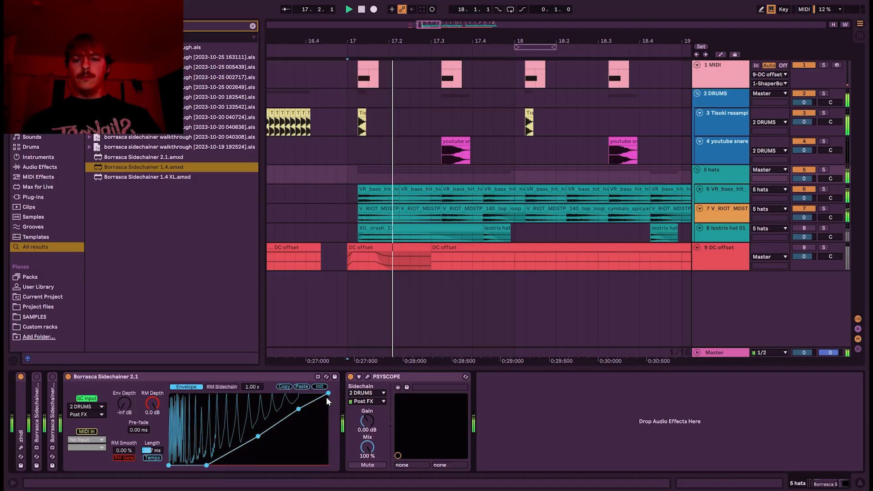
key("space")
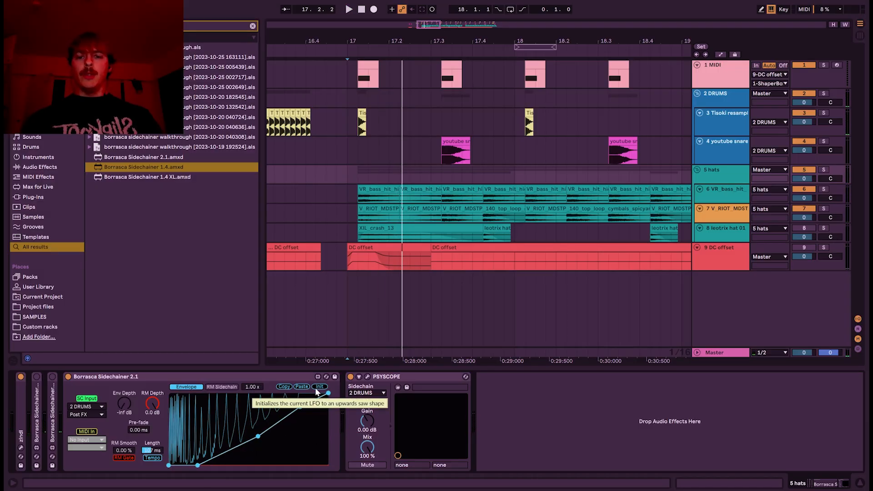
left_click(316, 387)
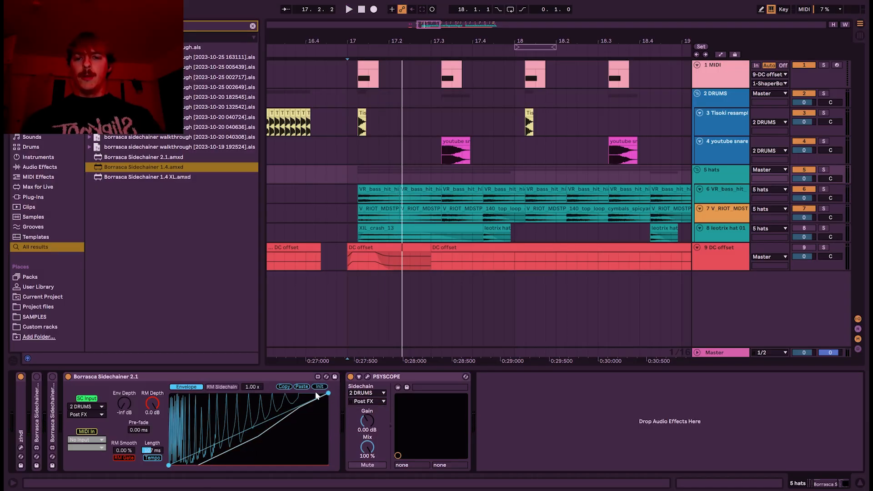
Shape a late, steep envelope ramp by moving its end point earlier and start point later, adjust a middle point, and replay.
left_click_drag(327, 395, 284, 392)
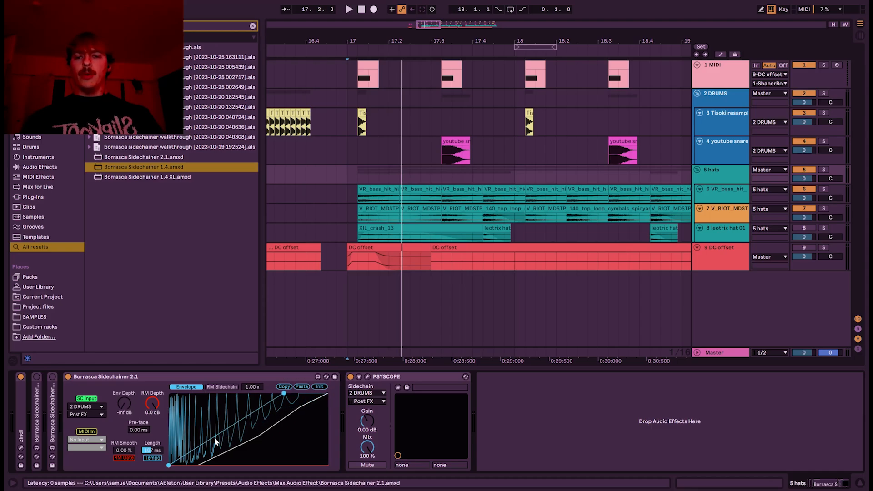
left_click_drag(168, 469, 249, 472)
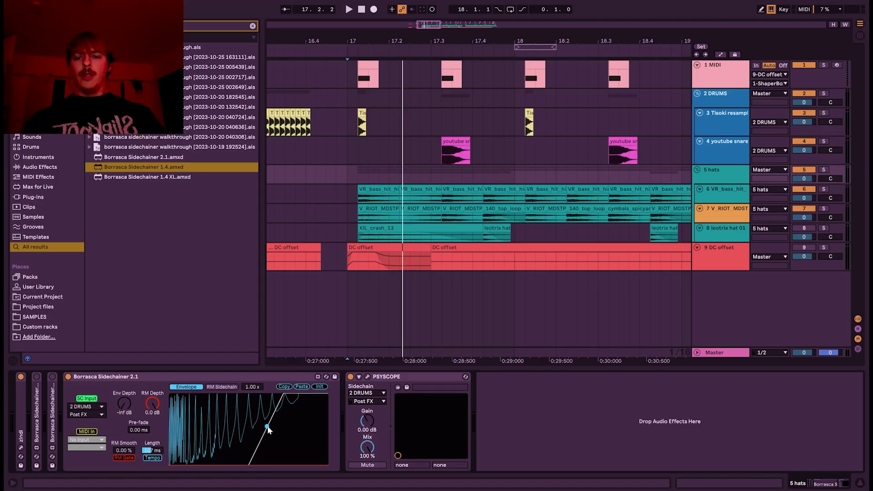
left_click_drag(268, 430, 282, 402)
key("space")
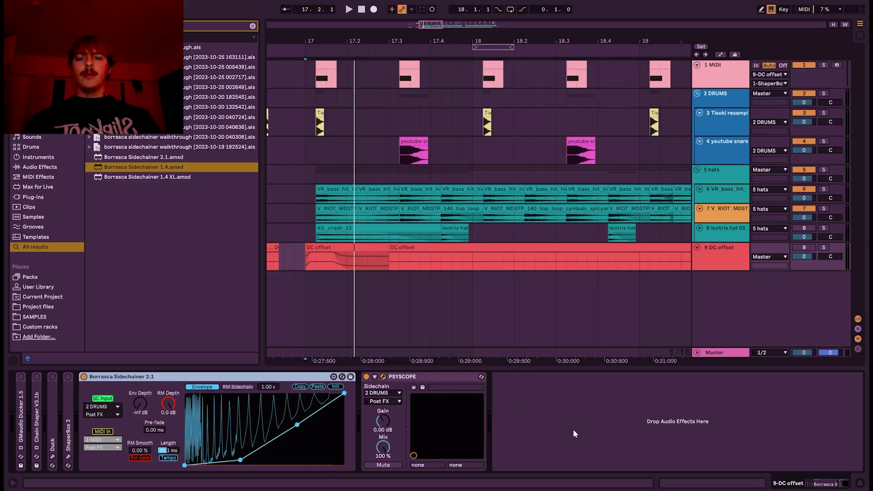
Play the DC offset track in an enlarged PSYSCOPE window and zoom in where the ducking envelope meets the kick's start.
key("ctrl+alt+p")
left_click_drag(836, 322, 710, 295)
left_click_drag(228, 110, 560, 233)
scroll(368, 306, "up", 10)
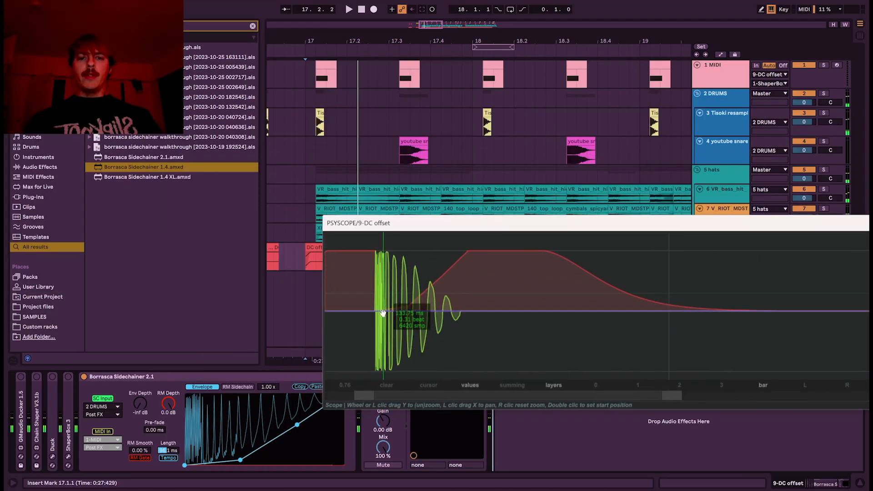
left_click_drag(368, 306, 463, 285)
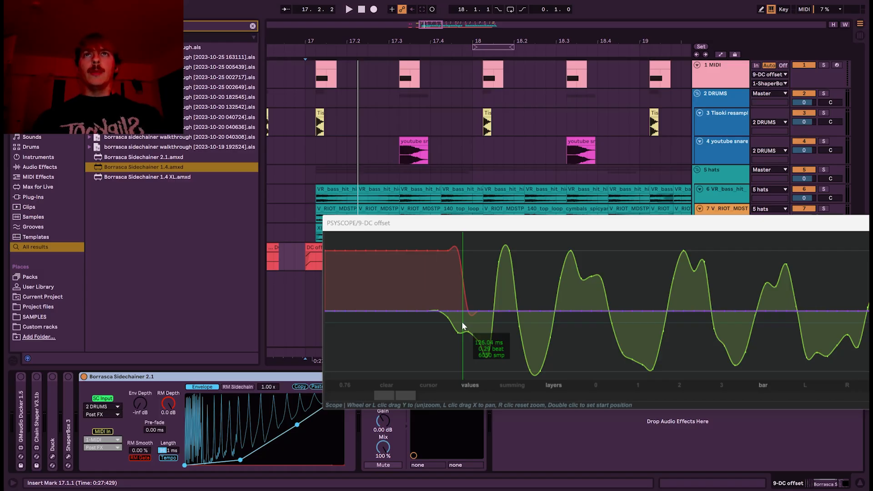
key("space")
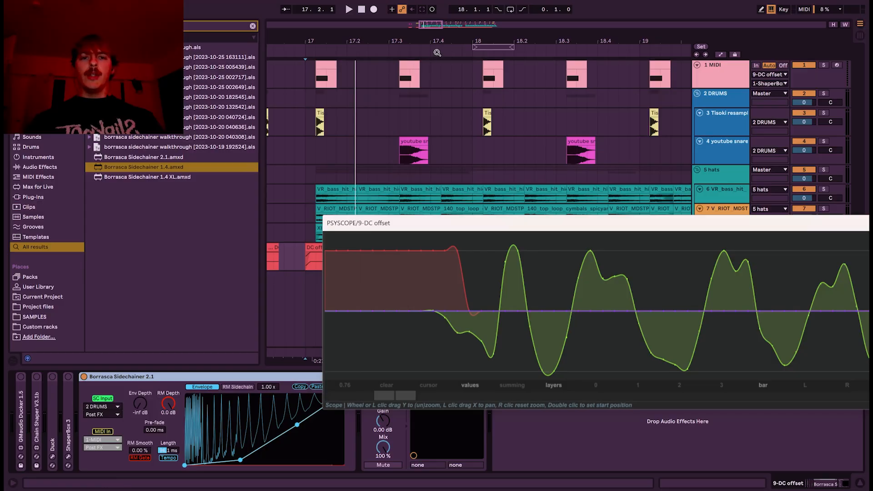
Bring the bar before the kick into view and enable MIDI In triggering on the DC offset track's Sidechainer 2.1.
left_click_drag(597, 80, 440, 80)
scroll(439, 77, "left", 5)
left_click(108, 432)
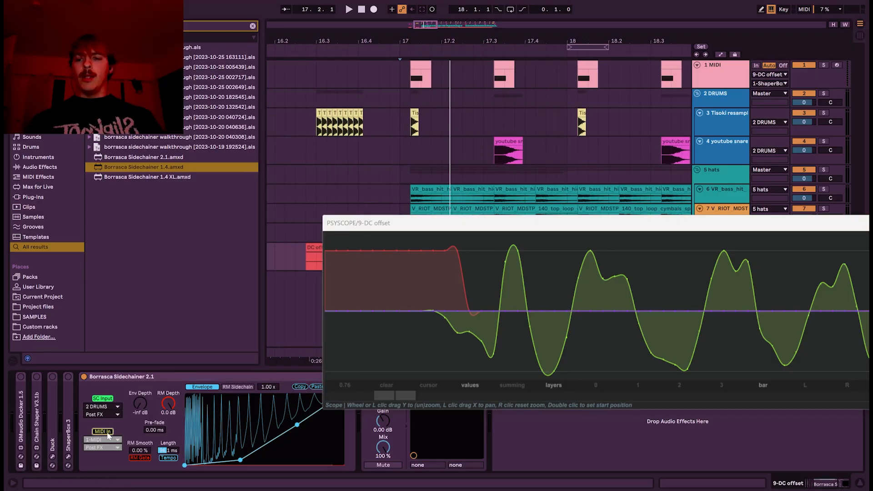
left_click(108, 433)
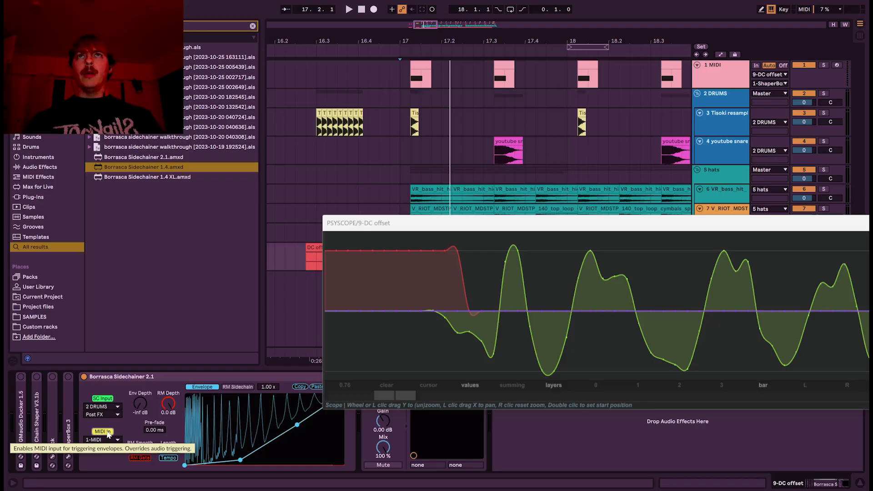
left_click(108, 433)
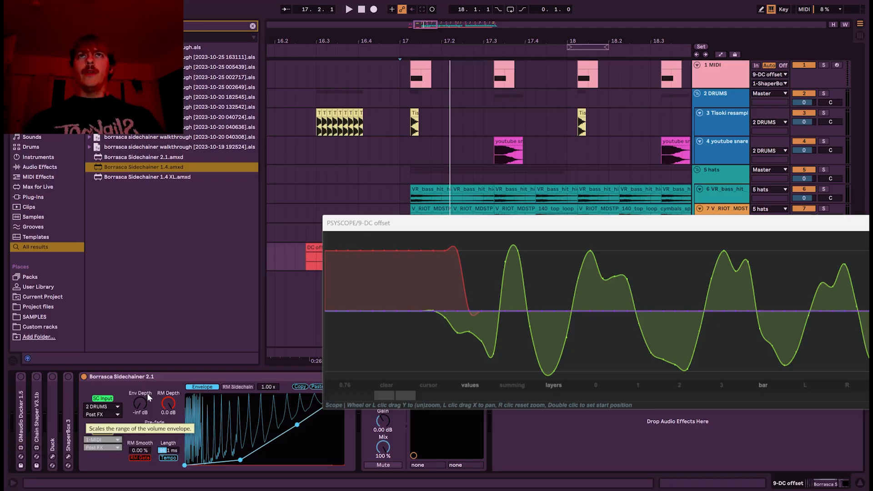
left_click(103, 431)
Try No Input as Sidechainer 2.1's MIDI source and play the section to check the envelope triggering.
left_click(101, 440)
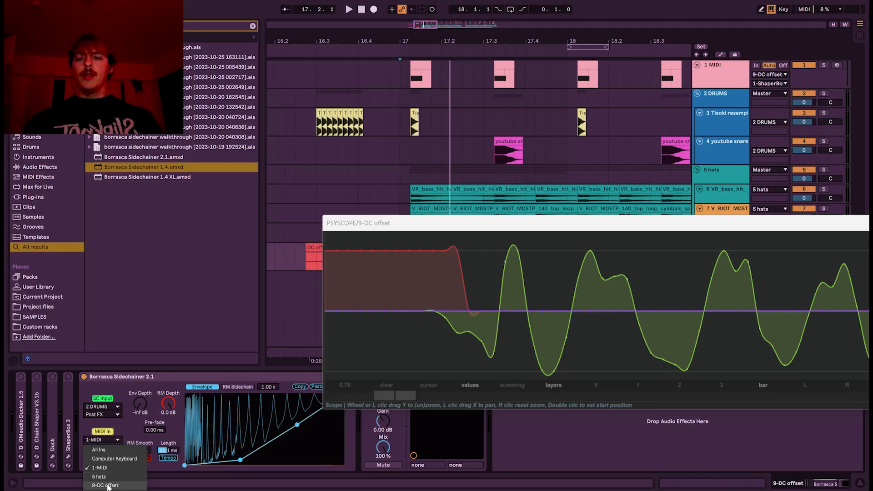
left_click(109, 486)
left_click(506, 447)
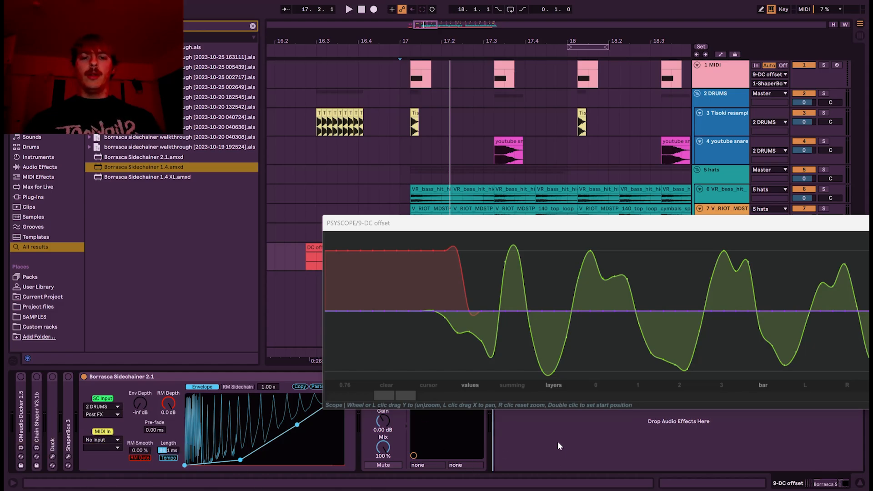
key("space")
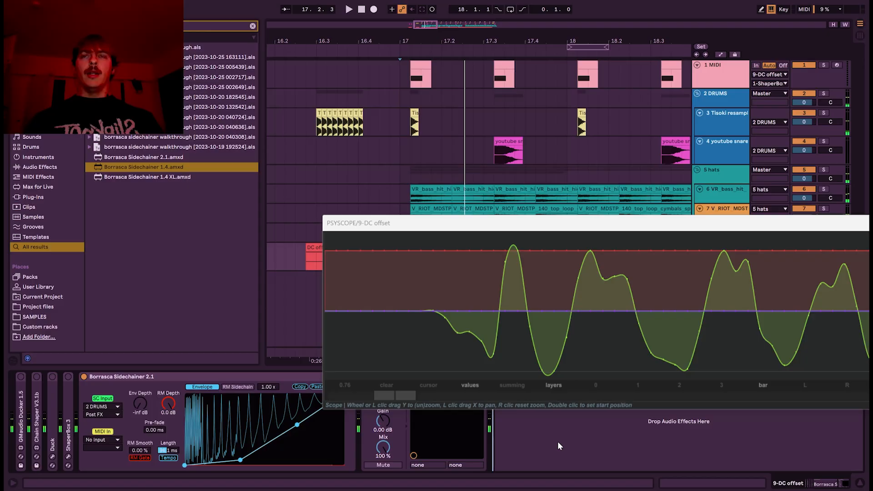
Set the MIDI source to 1-MIDI and play the section, and turn MIDI In off to compare with audio triggering.
left_click(110, 441)
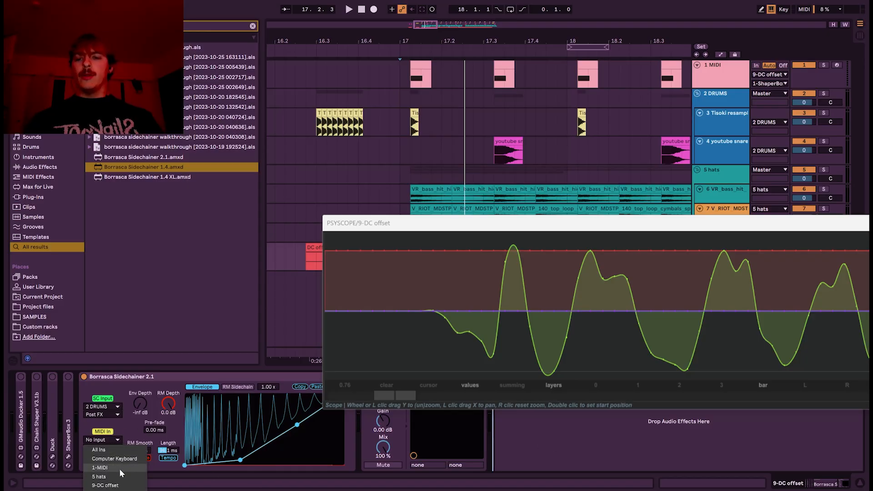
left_click(119, 468)
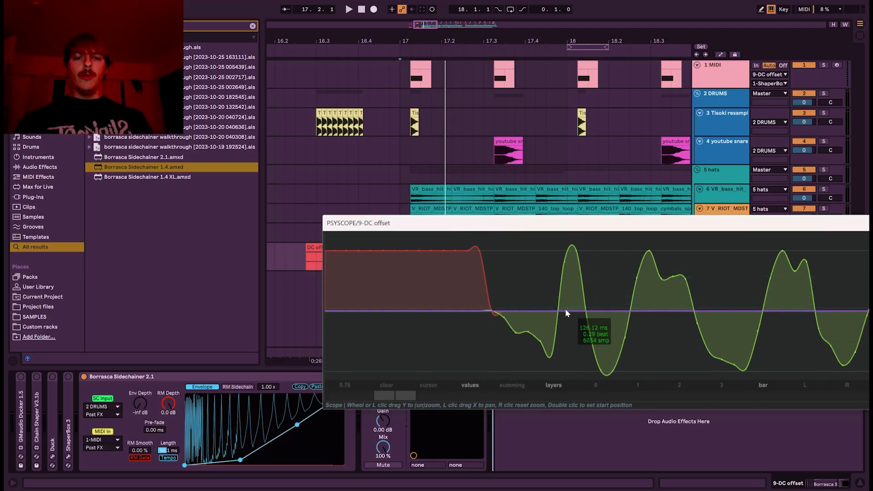
left_click(103, 432)
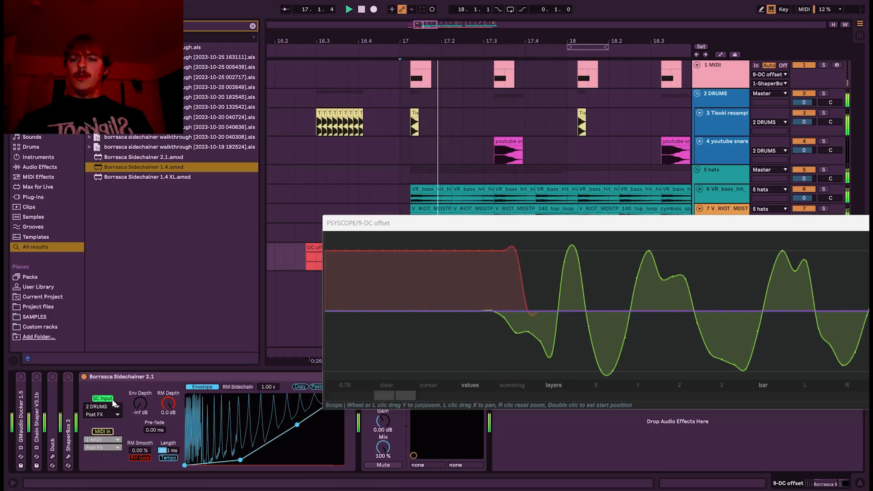
Enable MIDI In on the DC offset track's Sidechainer 2.1, play the section to compare the triggering, and disable it again.
left_click(118, 376)
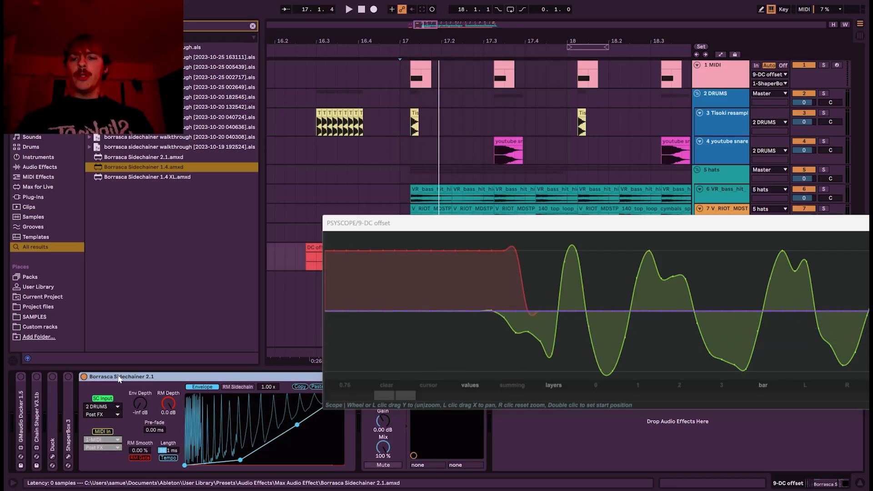
left_click(113, 432)
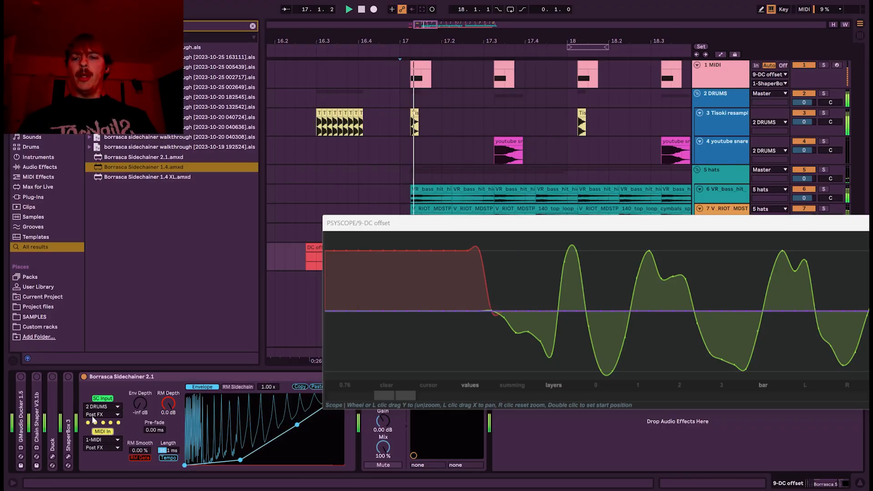
left_click(111, 430)
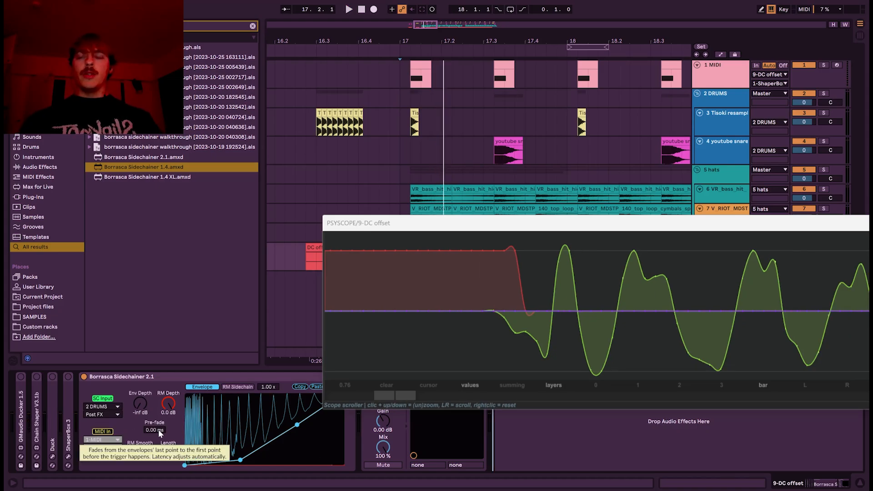
Try Pre-fade at 1 ms and 5 ms, check the device latency, and play the section to inspect the fade before the kick in PSYSCOPE.
left_click(159, 431)
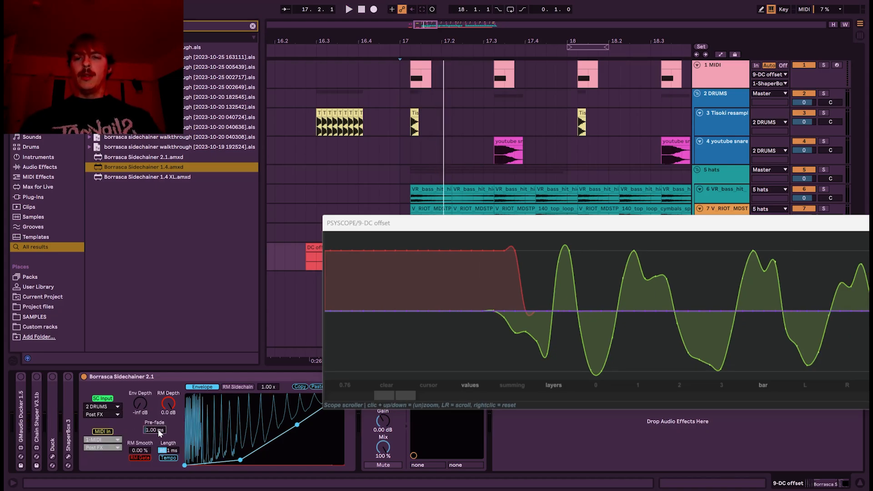
left_click_drag(160, 431, 160, 429)
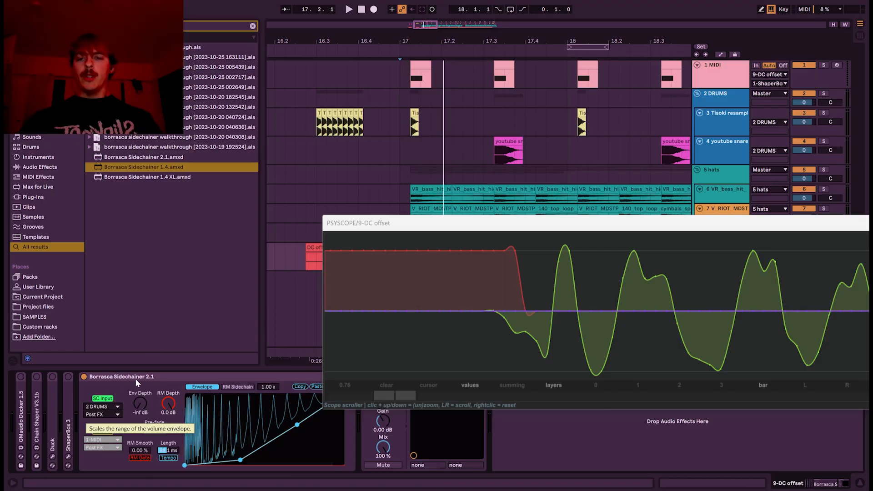
left_click(177, 378)
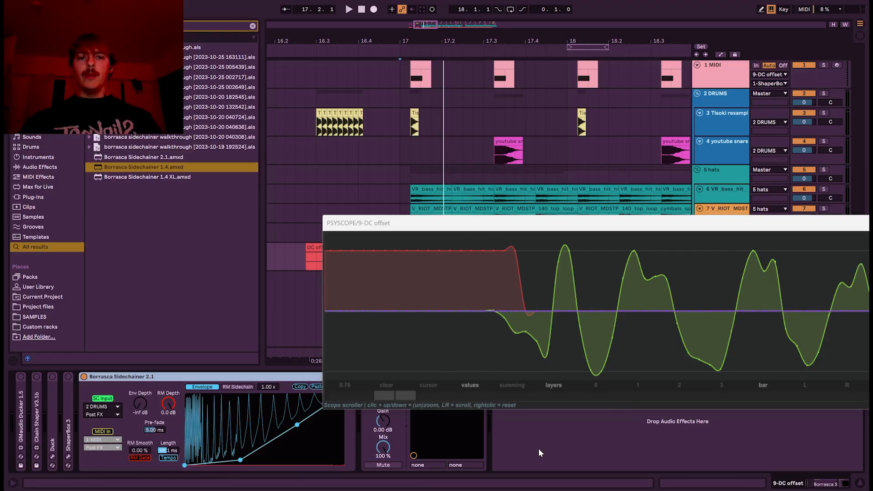
key("space")
key("space")
scroll(511, 314, "down", 3)
key("space")
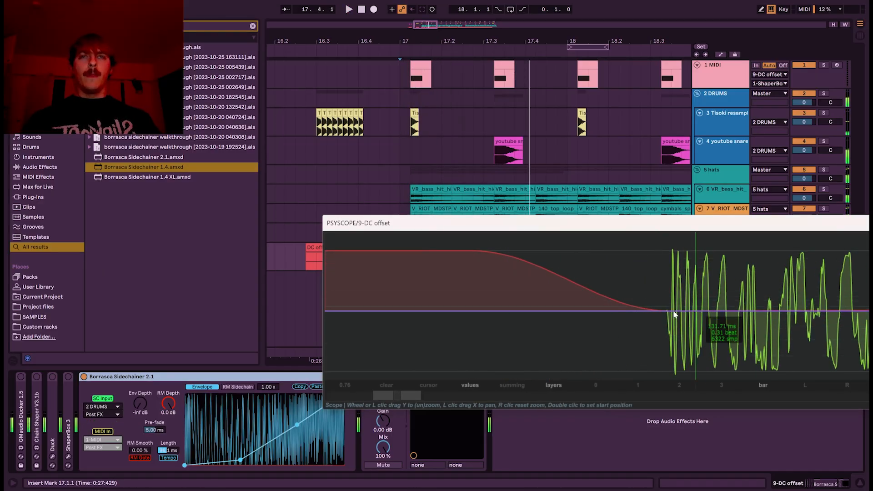
key("space")
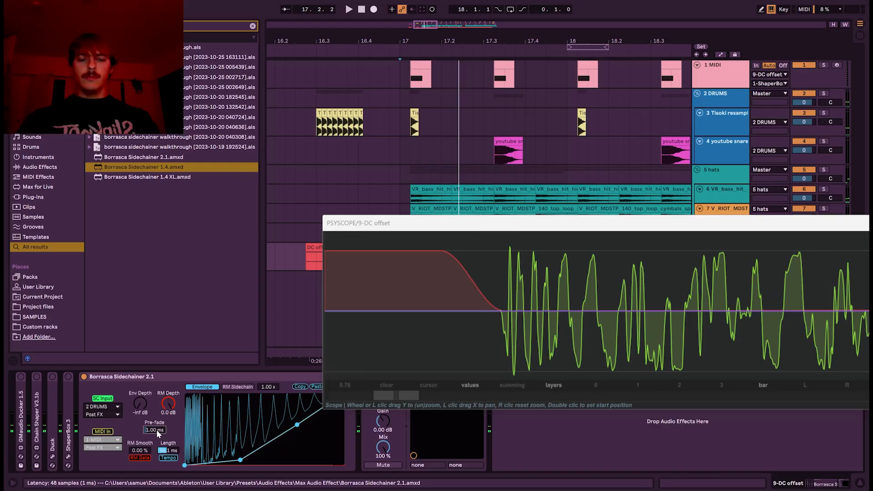
Try a 10 ms Pre-fade and play the section to inspect the longer fade in PSYSCOPE.
left_click(156, 430)
type("10")
key("Return")
key("space")
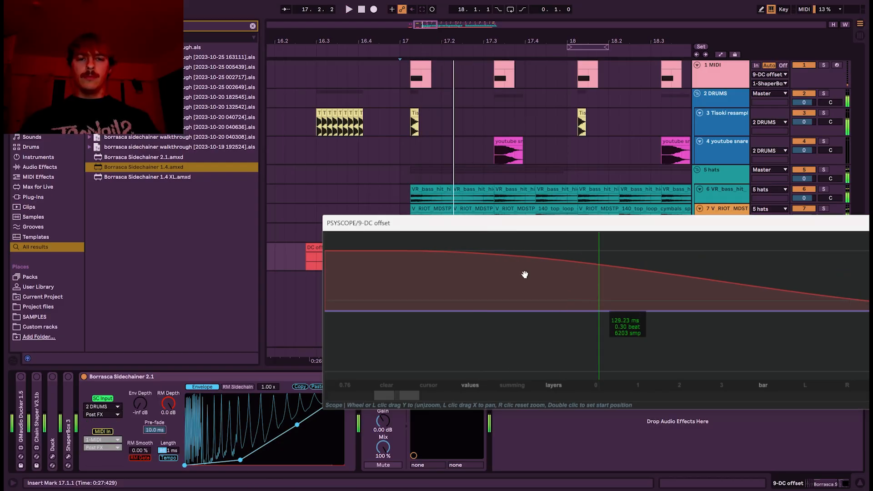
left_click(521, 439)
key("space")
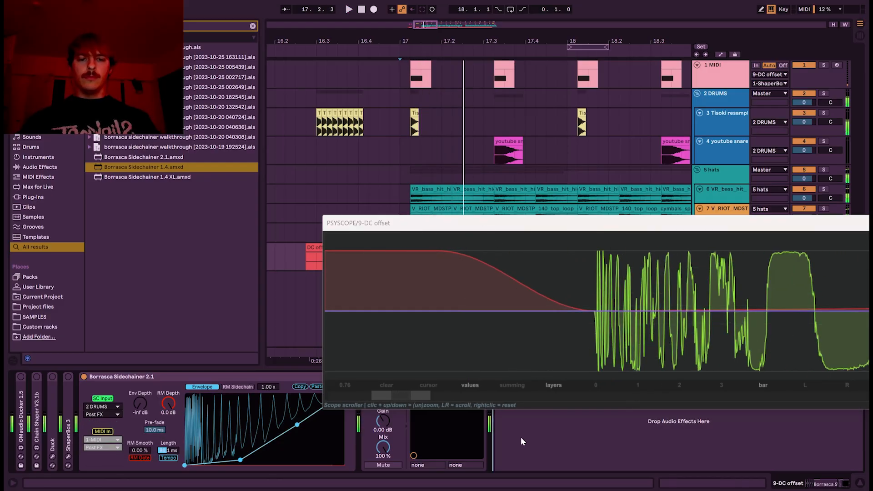
key("space")
key("space")
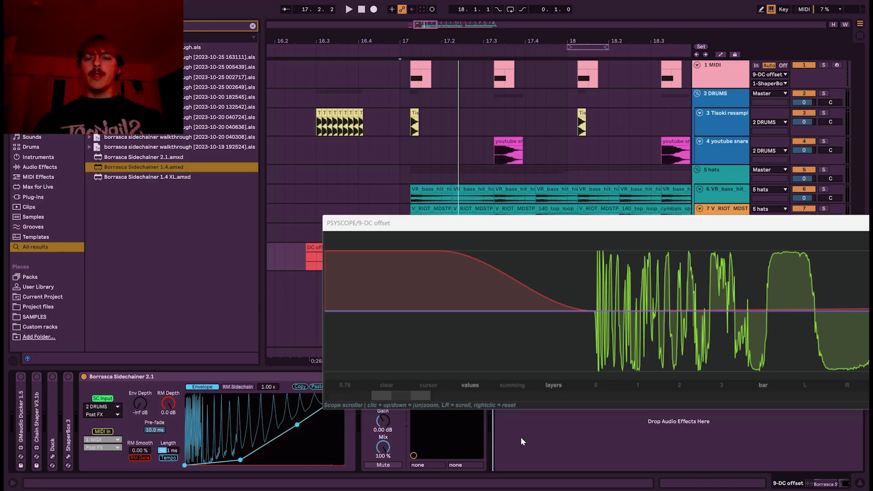
Move the PSYSCOPE window upward, check Sidechainer 2.1's latency, and return Pre-fade to 0 ms.
double_click(36, 414)
double_click(37, 415)
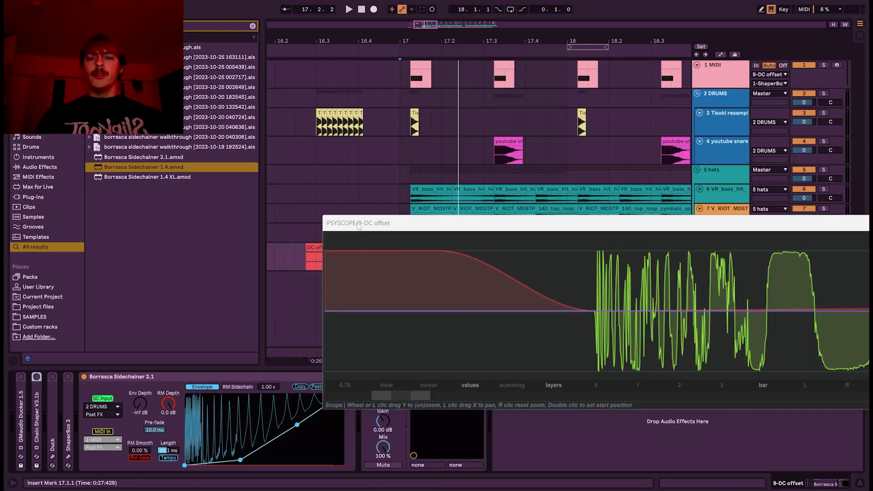
left_click_drag(357, 224, 358, 207)
left_click(199, 377)
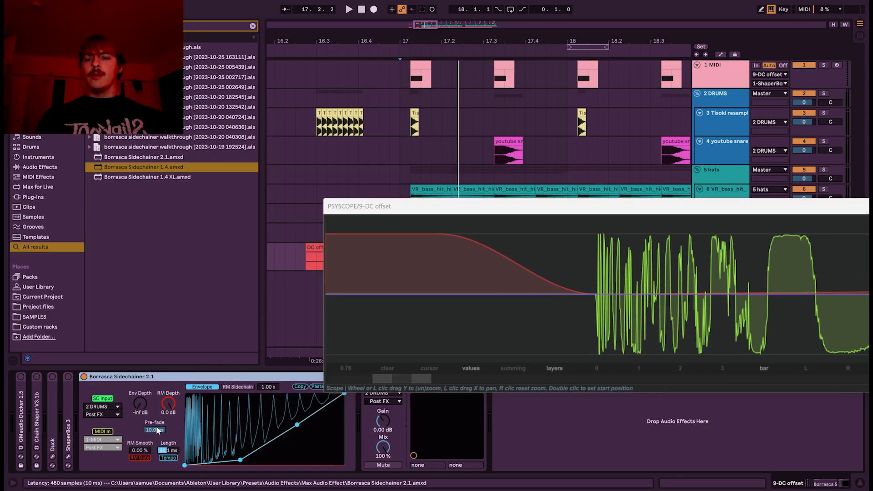
left_click_drag(156, 430, 161, 435)
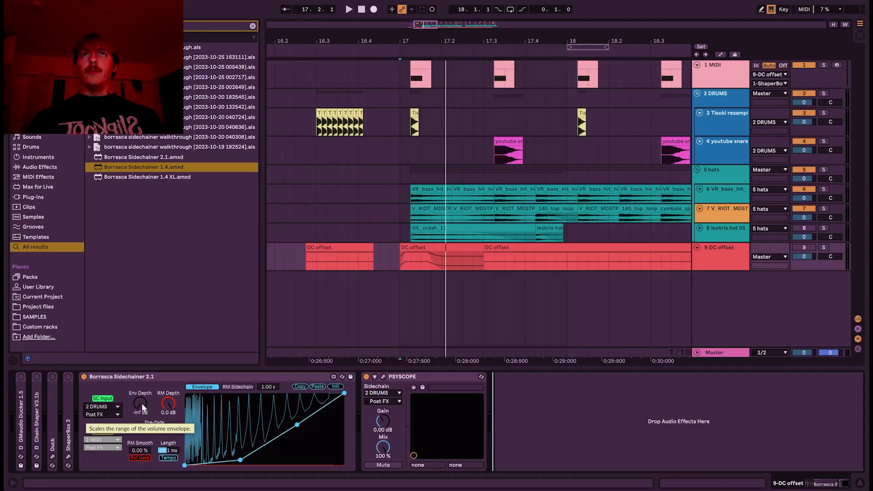
Try an Env Depth of -20 dB and -6 dB and play the section to check the reduced ducking range.
left_click_drag(141, 402, 141, 402)
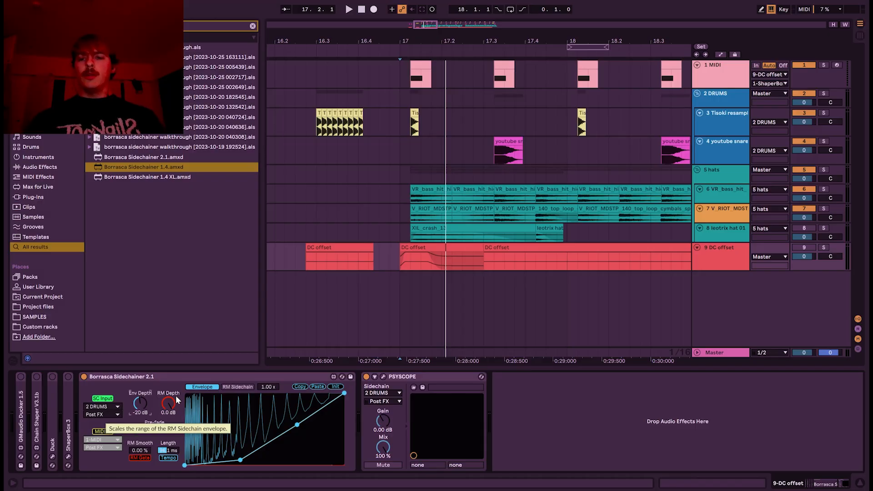
left_click(523, 428)
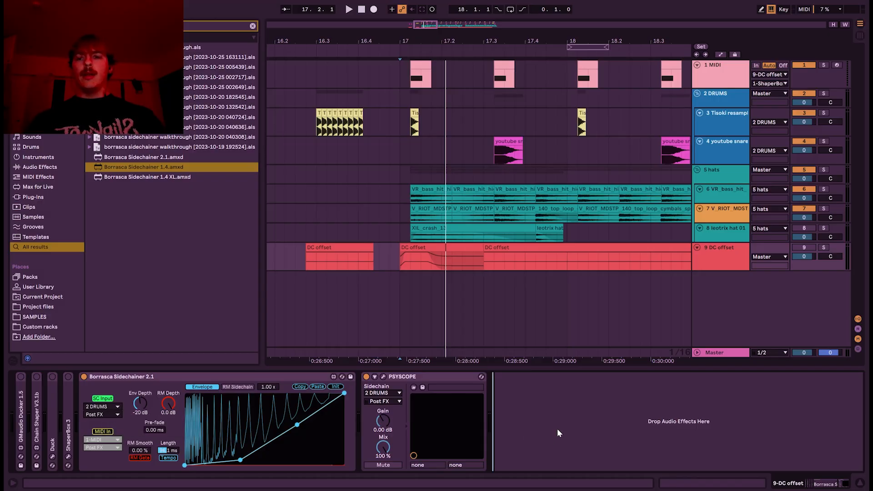
left_click(142, 402)
type("-")
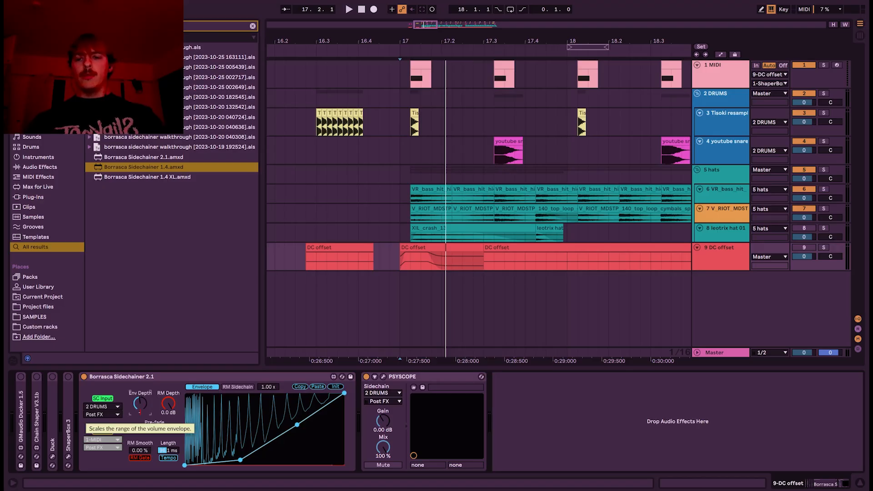
type("6")
key("Return")
key("space")
key("space")
Reset Env Depth to 0 dB and lower RM Depth to -11 dB while the section plays.
double_click(140, 405)
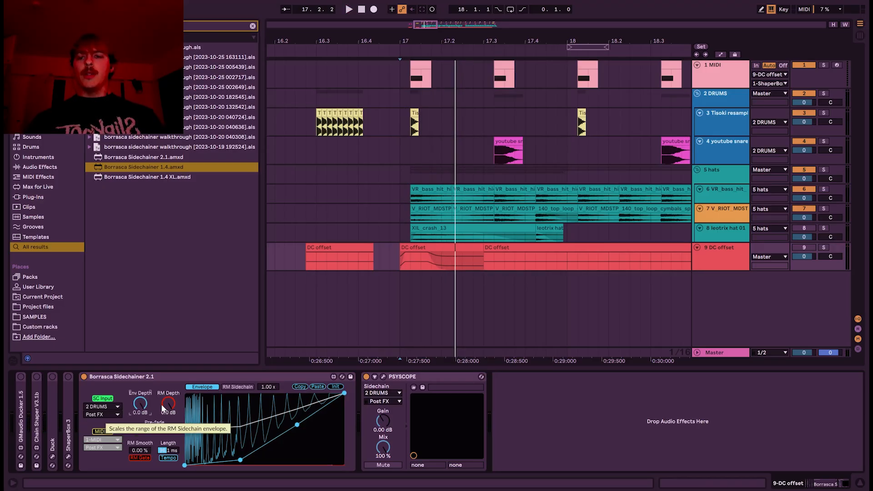
key("space")
left_click_drag(163, 404, 163, 421)
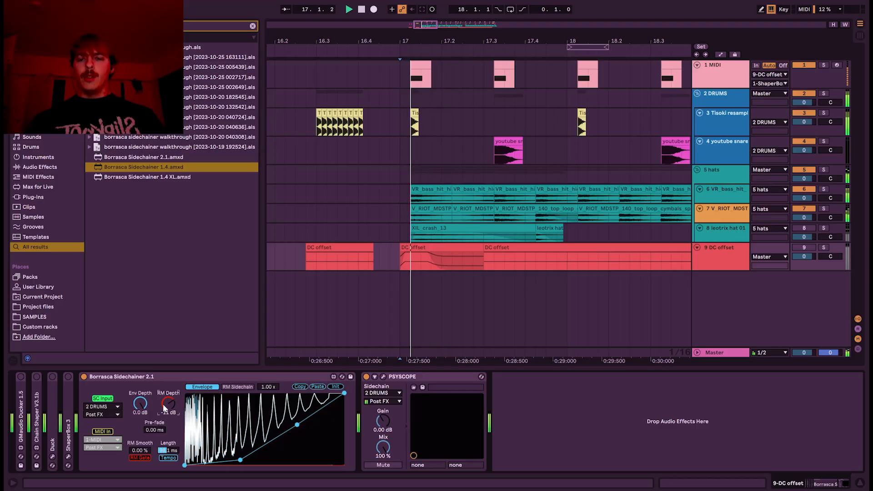
key("space")
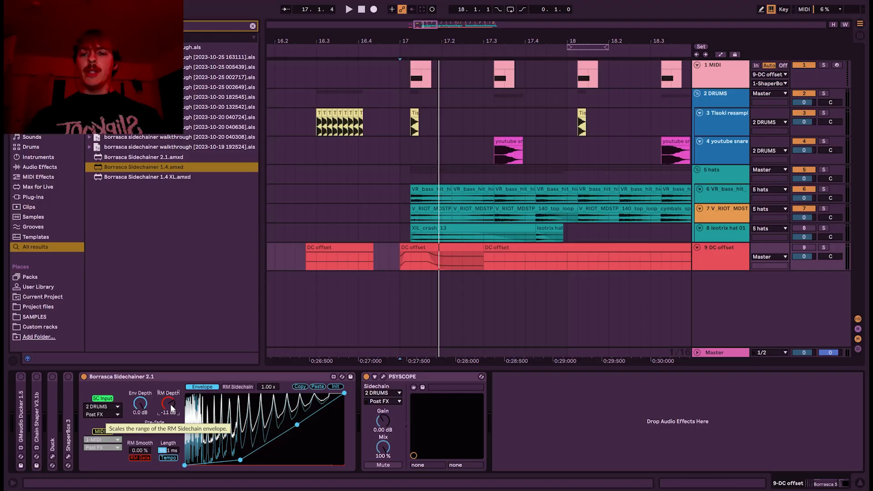
Replay the section while lowering RM Depth all the way to -inf dB.
key("space")
key("space")
key("space")
left_click_drag(171, 400, 171, 428)
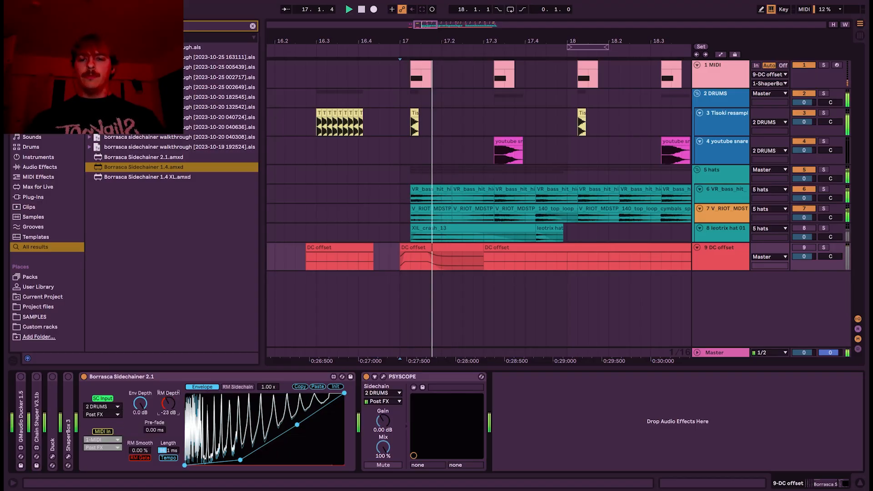
key("space")
Compare the Envelope and RM Sidechain curves of the DC offset track's Sidechainer 2.1, ending on RM Sidechain.
left_click(230, 388)
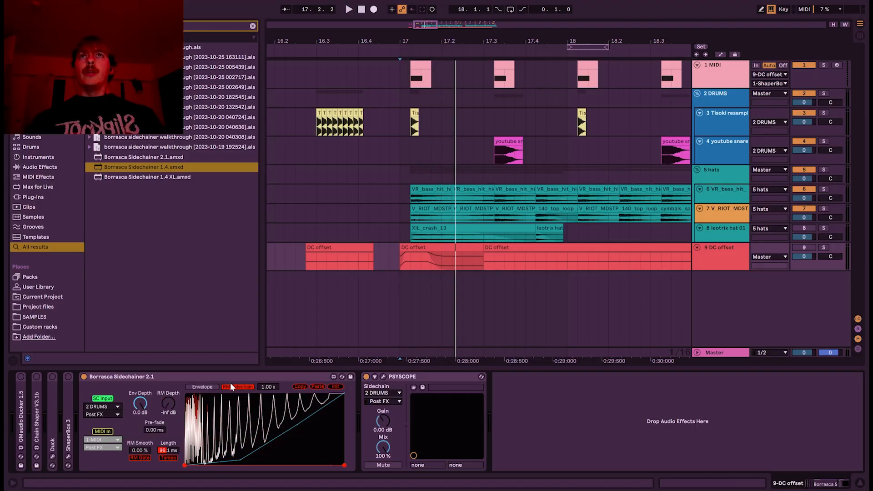
left_click(203, 387)
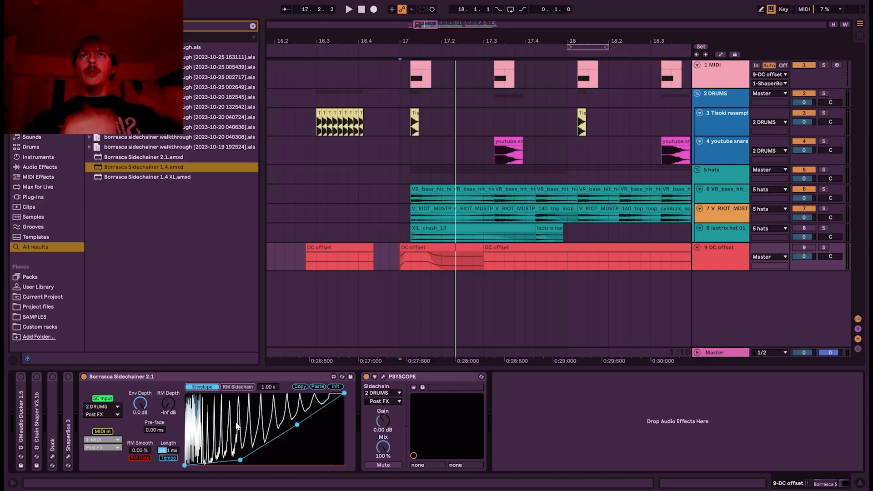
left_click(237, 387)
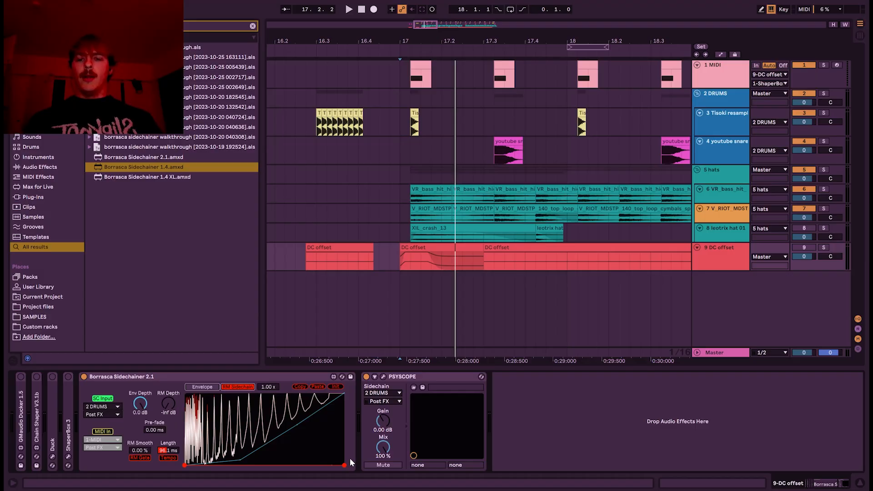
Open the 5 hats track's Sidechainer 2.1 on its RM Sidechain curve, with Env Depth at 0 dB and RM Depth at -inf dB.
left_click(725, 171)
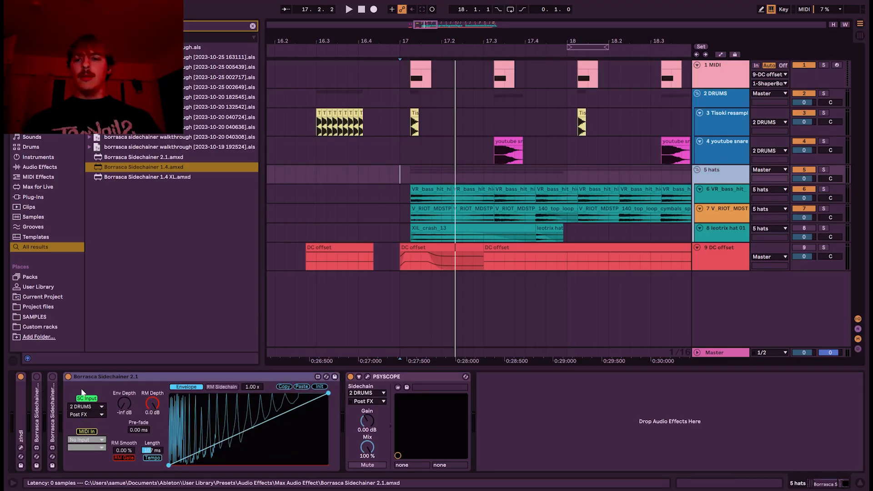
double_click(35, 381)
left_click(36, 377)
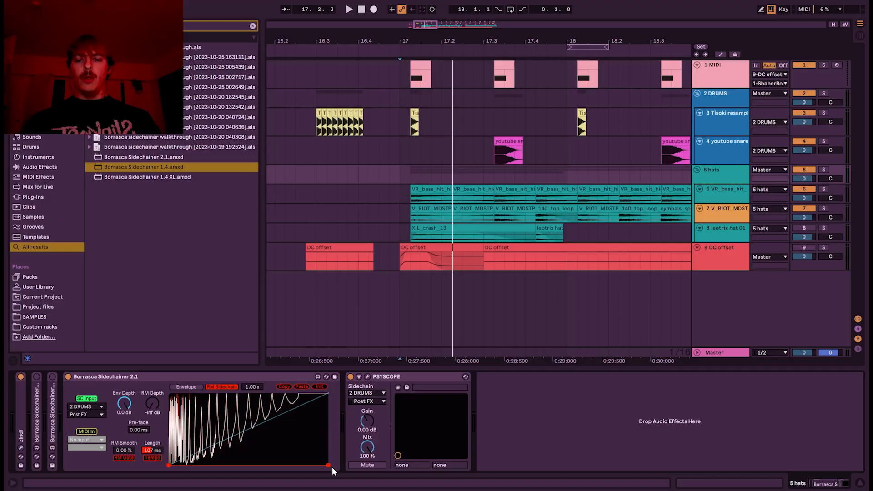
Try a V-shaped RM Sidechain curve with raised start and end points and a dip between them, and play the section.
left_click_drag(329, 464, 293, 394)
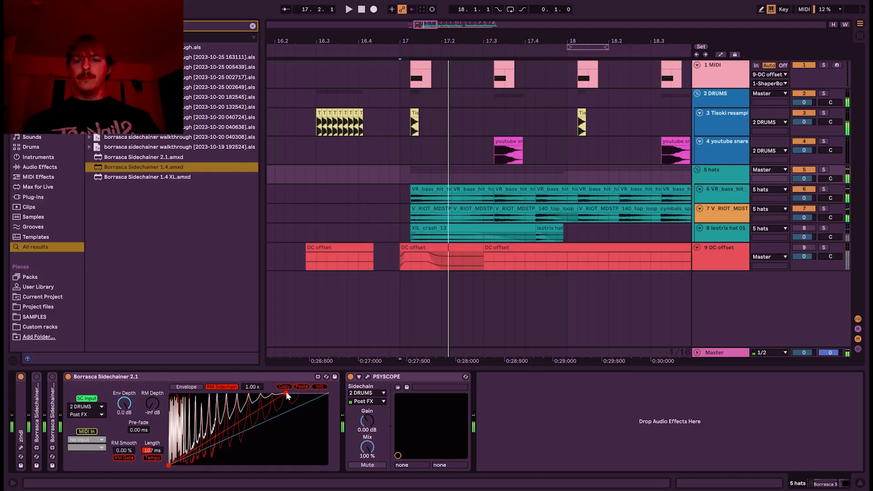
left_click_drag(286, 392, 256, 378)
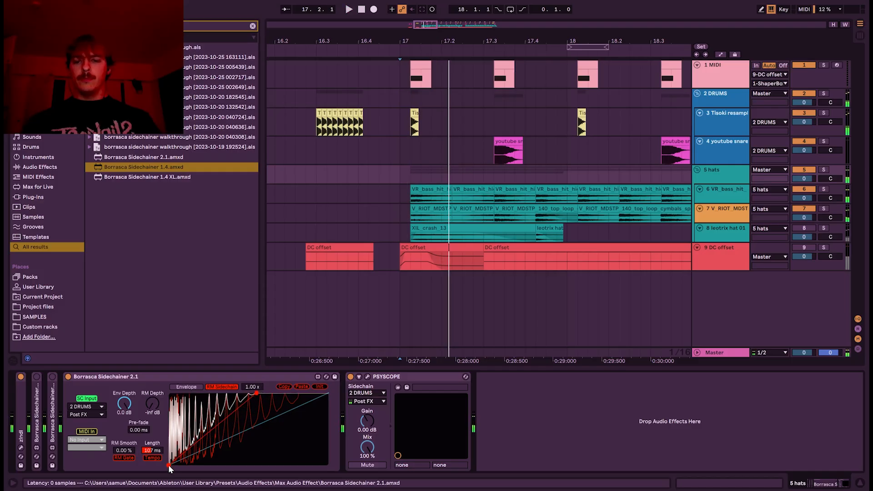
left_click_drag(169, 465, 167, 372)
left_click(216, 447)
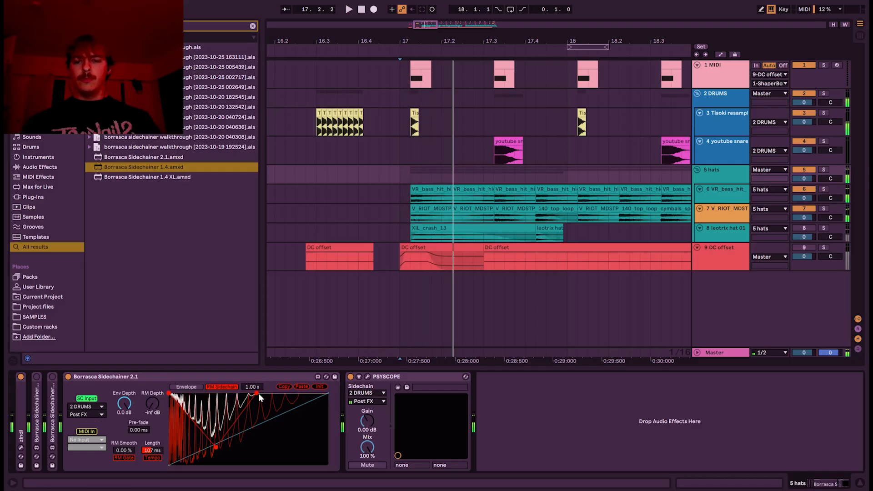
left_click_drag(259, 394, 306, 395)
left_click_drag(218, 445, 261, 447)
key("space")
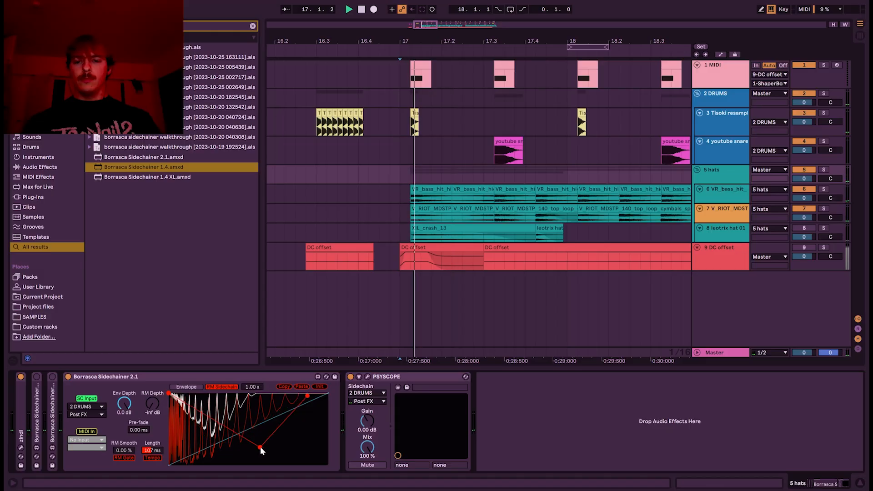
key("space")
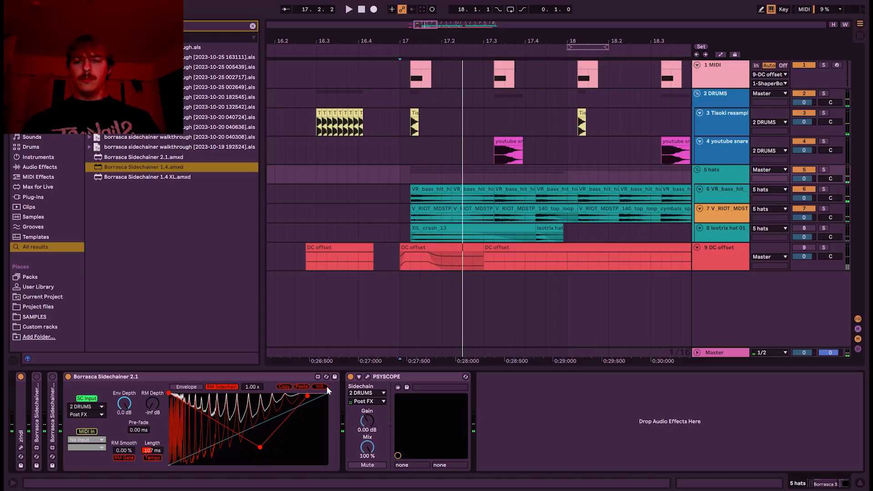
Reset the RM Sidechain curve to its initial rising ramp and play the section.
left_click(325, 386)
key("space")
key("space")
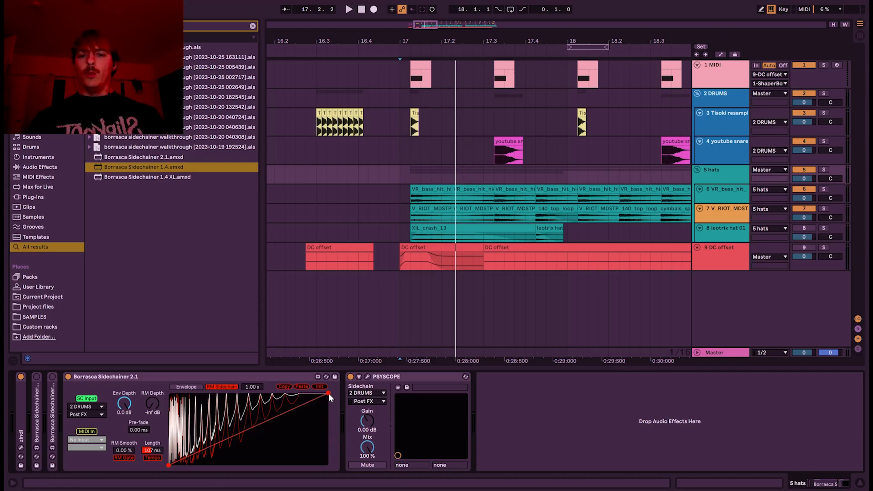
key("space")
key("space")
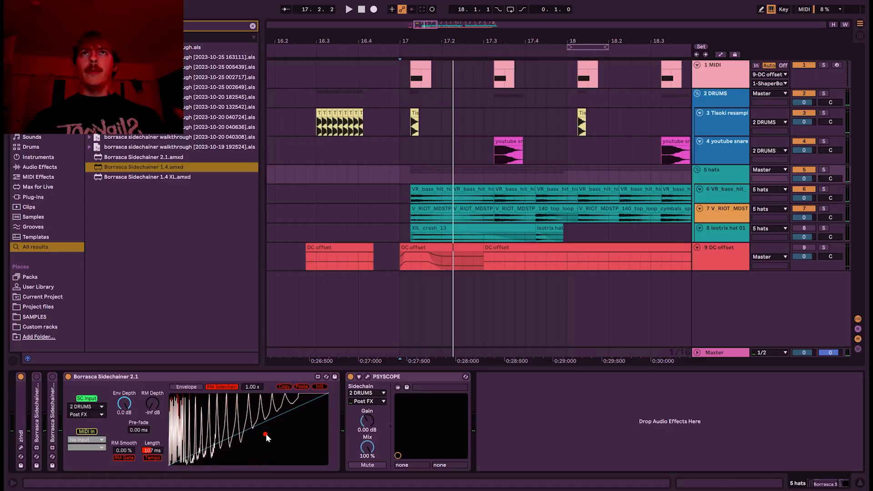
Flatten the RM Sidechain curve along the bottom of the graph and play the section.
key("space")
key("space")
left_click_drag(264, 420, 270, 463)
key("space")
key("space")
key("space")
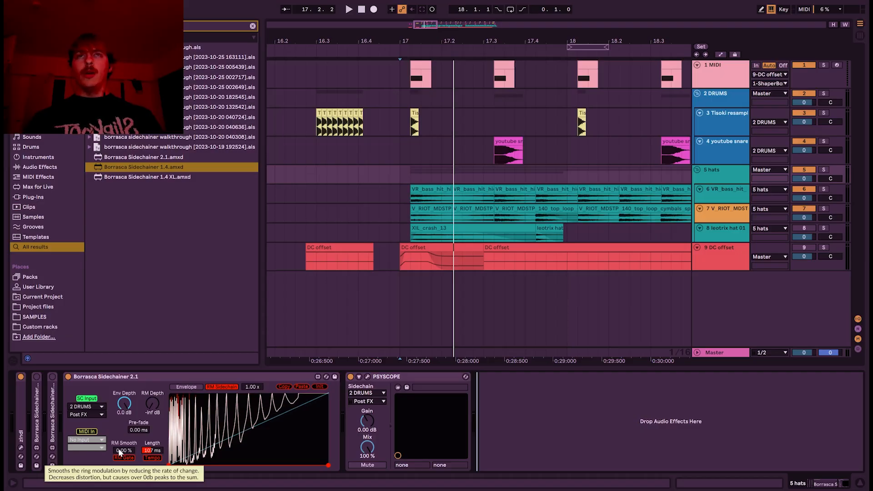
Try a higher RM Smooth amount on the 5 hats Sidechainer 2.1 and play the section.
left_click_drag(118, 449, 119, 431)
key("space")
key("space")
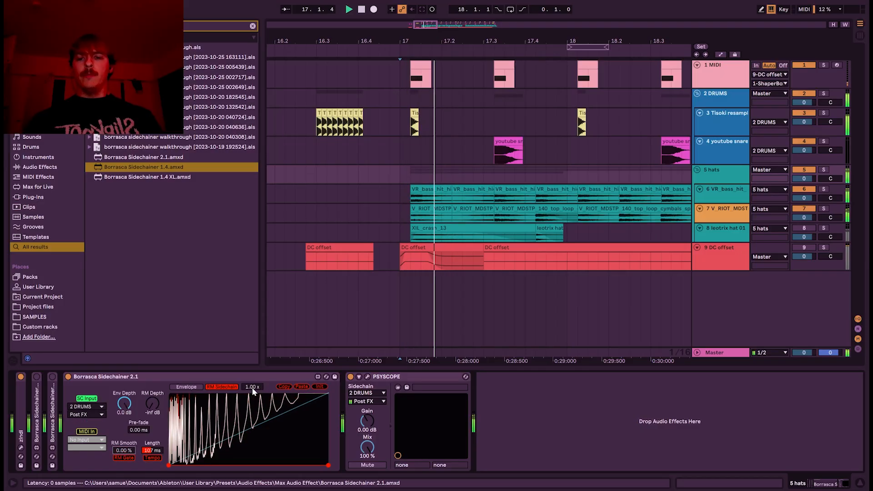
Try an RM Sidechain multiplier of 3.48x on the 5 hats Sidechainer 2.1 and play the section.
key("space")
key("space")
left_click_drag(252, 387, 255, 369)
key("space")
key("space")
key("space")
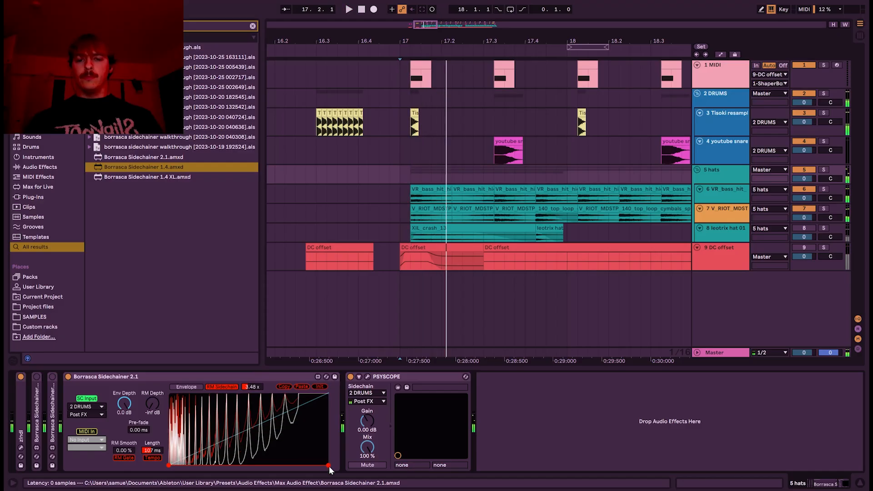
Raise the RM Sidechain curve's end point to the top and slightly earlier, bend the ramp downward, and play the section.
left_click_drag(330, 464, 295, 394)
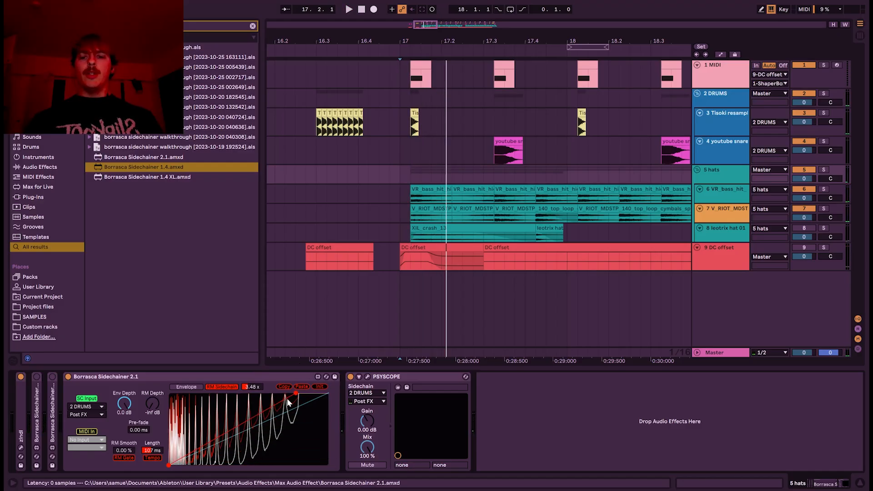
key("space")
key("space")
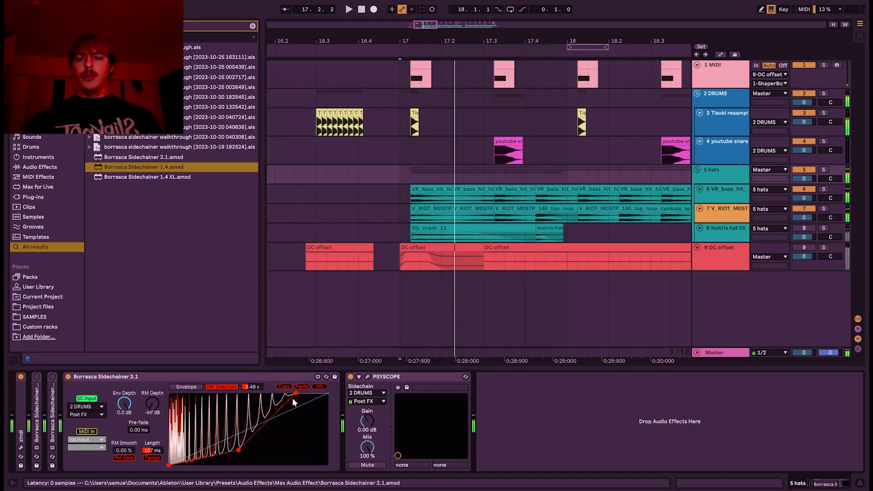
Raise the RM Sidechain multiplier to 6.74x and move the curve's middle point earlier and higher.
left_click_drag(254, 387, 255, 359)
left_click_drag(241, 448, 219, 427)
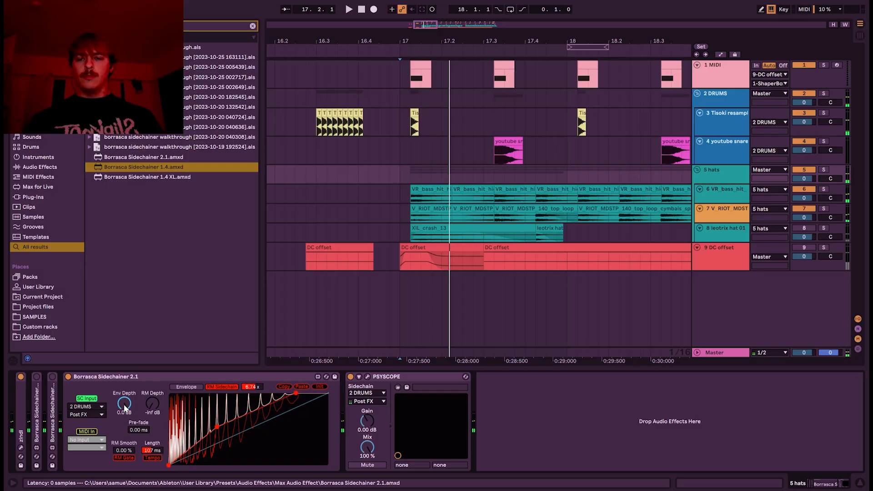
Try a steeper Envelope ramp that peaks earlier, play the section, and reset the curve to its initial rising ramp.
left_click(184, 385)
key("space")
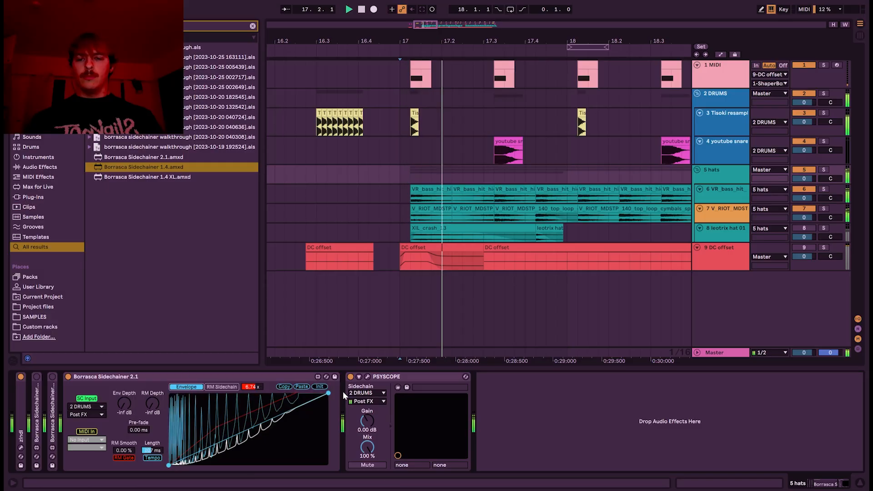
left_click_drag(328, 393, 230, 393)
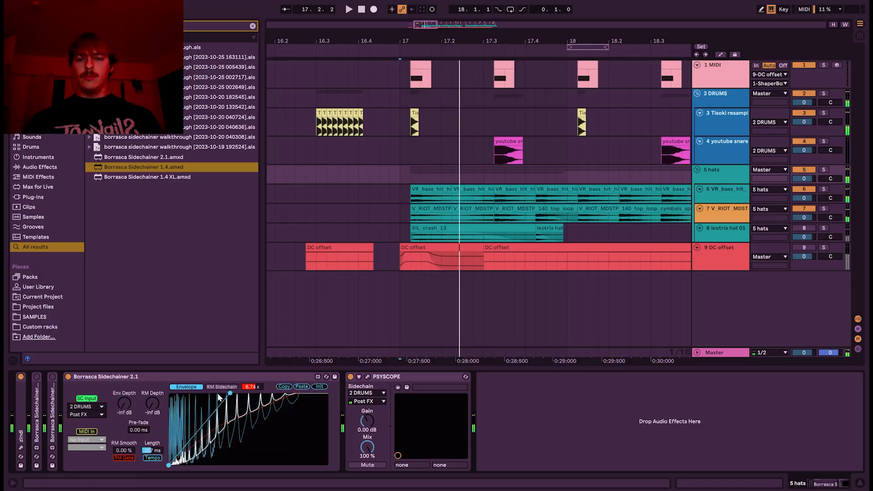
left_click(319, 387)
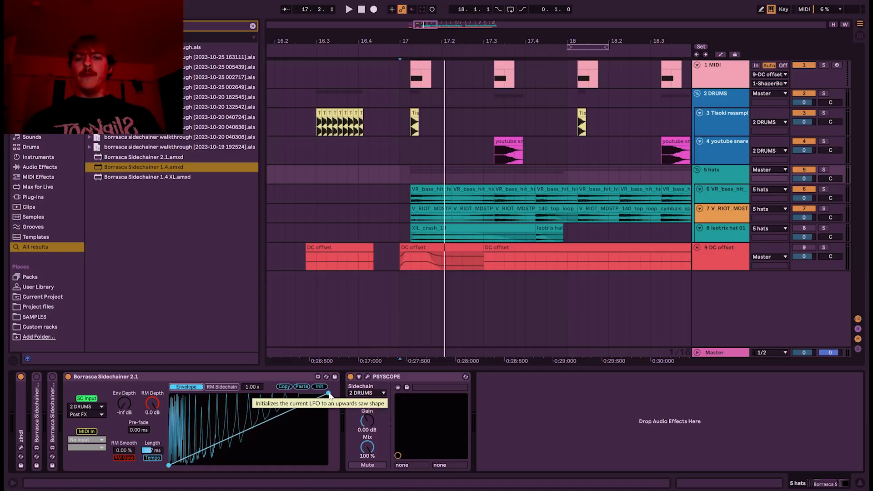
Lower the Envelope curve's end point to about a third of the graph height and play the section.
left_click_drag(328, 393, 362, 433)
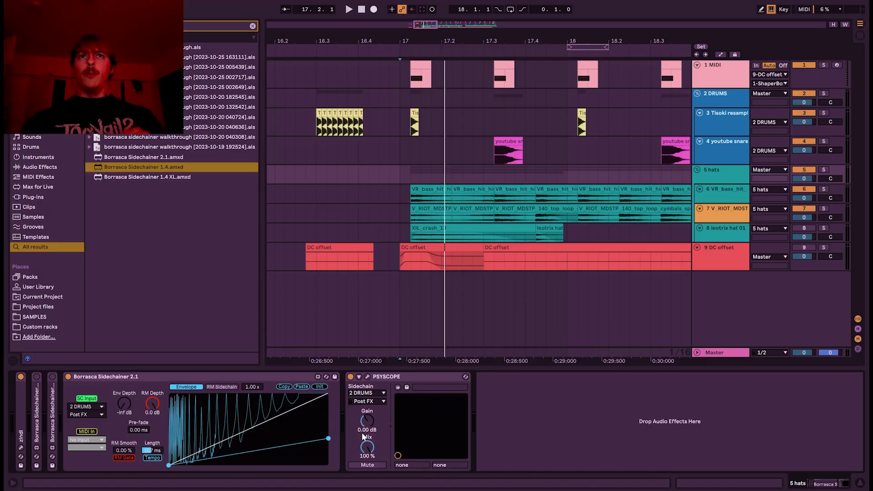
key("space")
key("space")
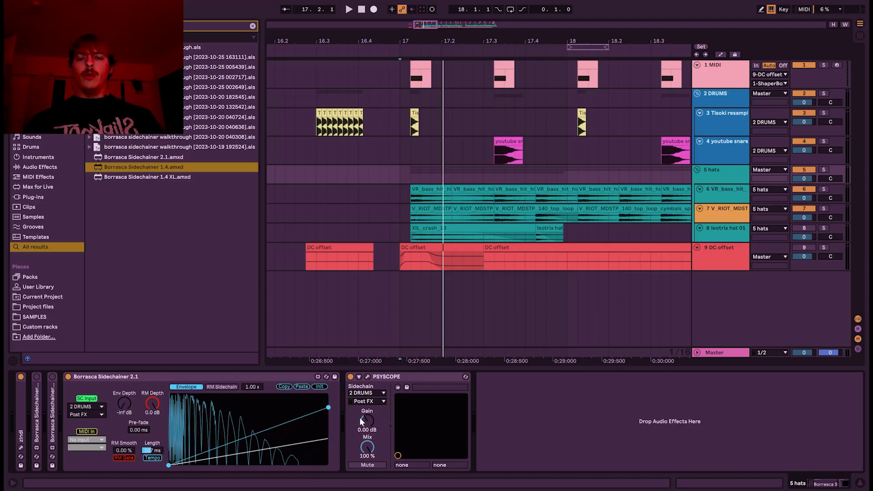
Reverse the 5 hats Envelope curve into a ramp falling from full height to zero and play the section.
left_click_drag(328, 440, 296, 453)
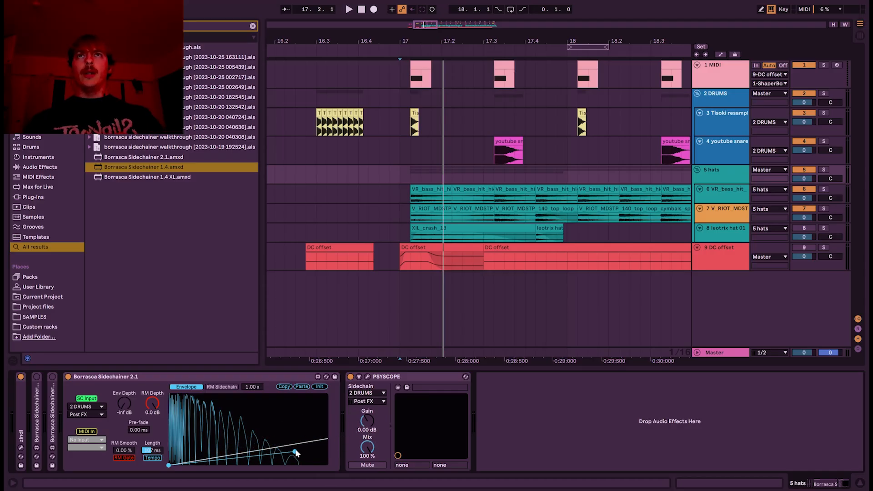
left_click_drag(294, 453, 342, 482)
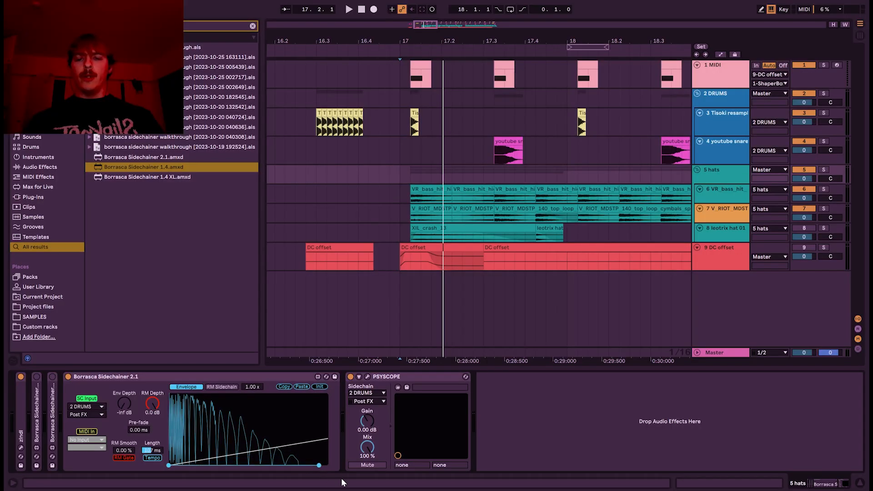
left_click_drag(168, 466, 127, 352)
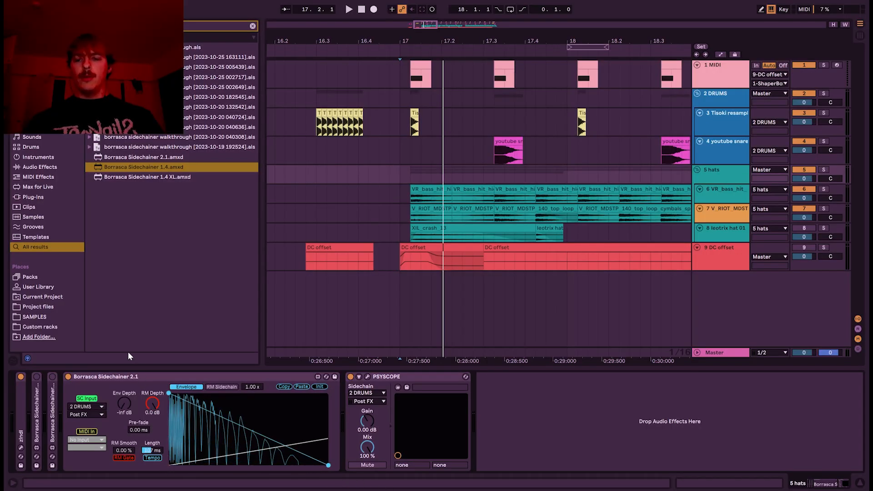
key("space")
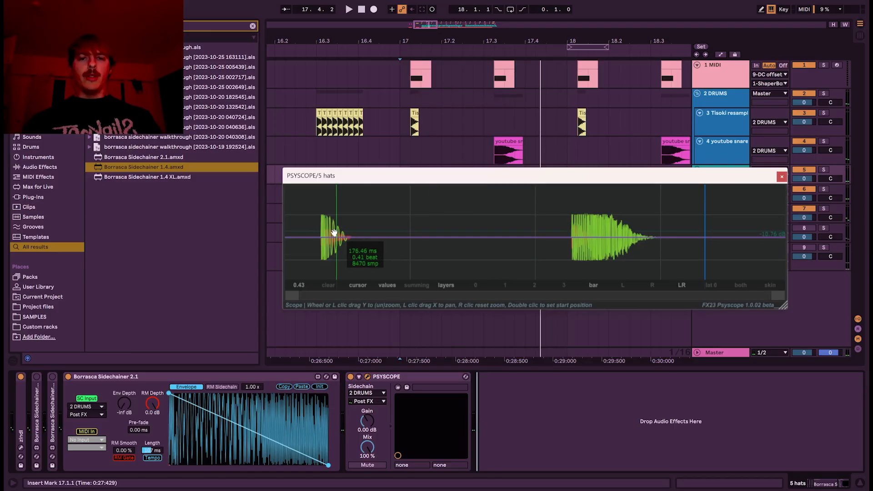
Shape the 9-DC offset Sidechainer's Envelope as a ramp falling to the bottom and play the section in the oscilloscope.
scroll(335, 234, "up", 3)
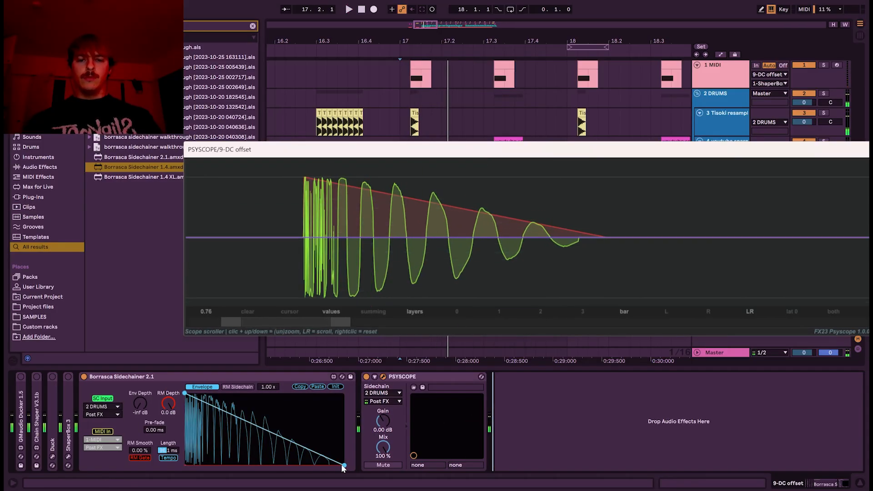
left_click_drag(354, 444, 344, 465)
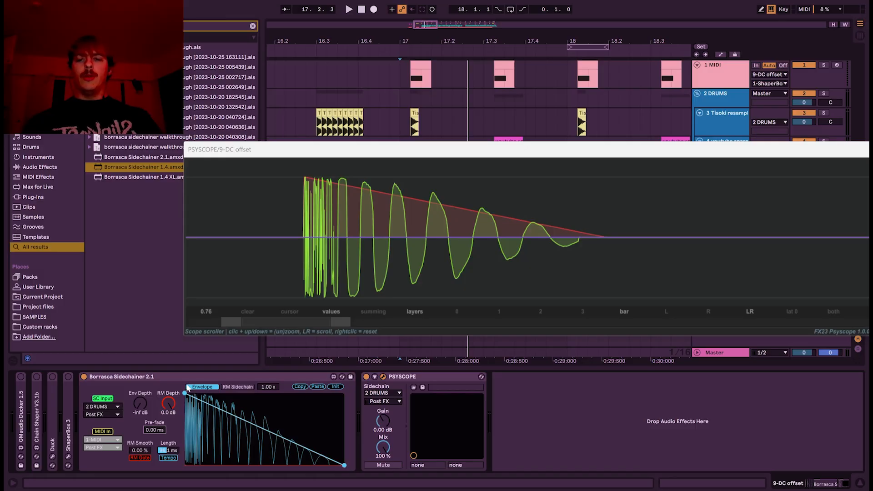
key("space")
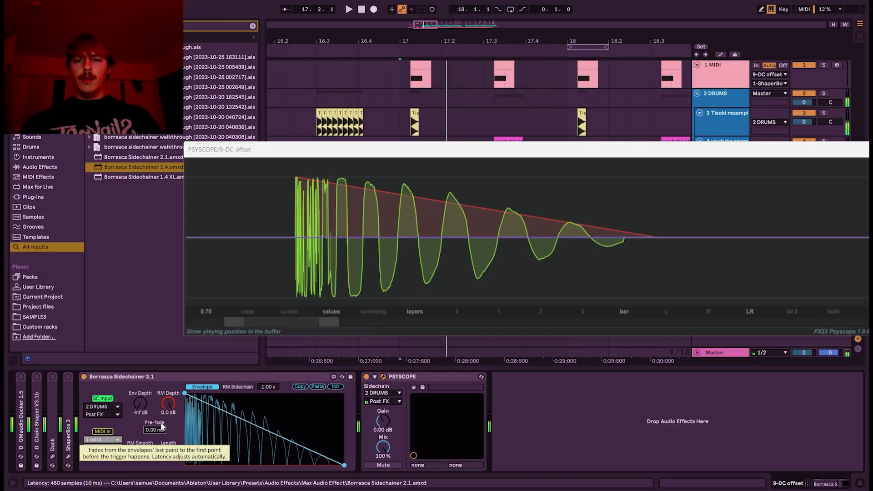
Set the 9-DC offset Sidechainer's Pre-fade to 10 ms and play the section.
left_click(162, 427)
type("10")
key("Return")
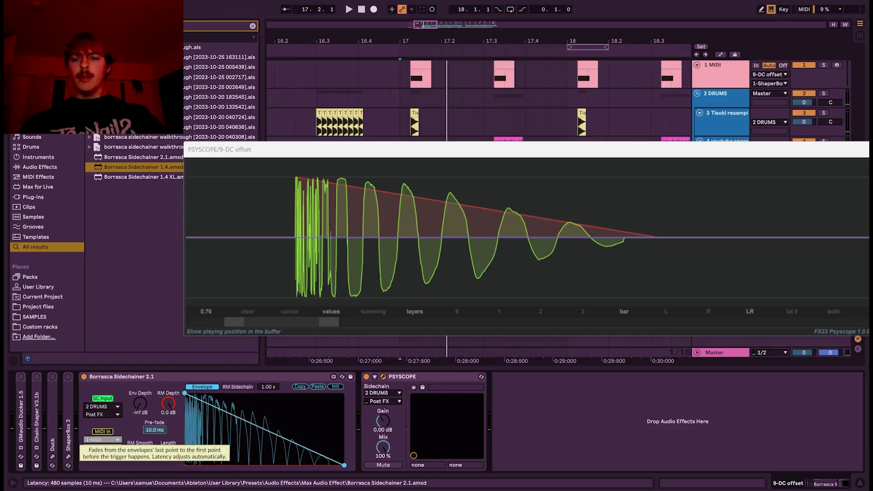
key("space")
key("space")
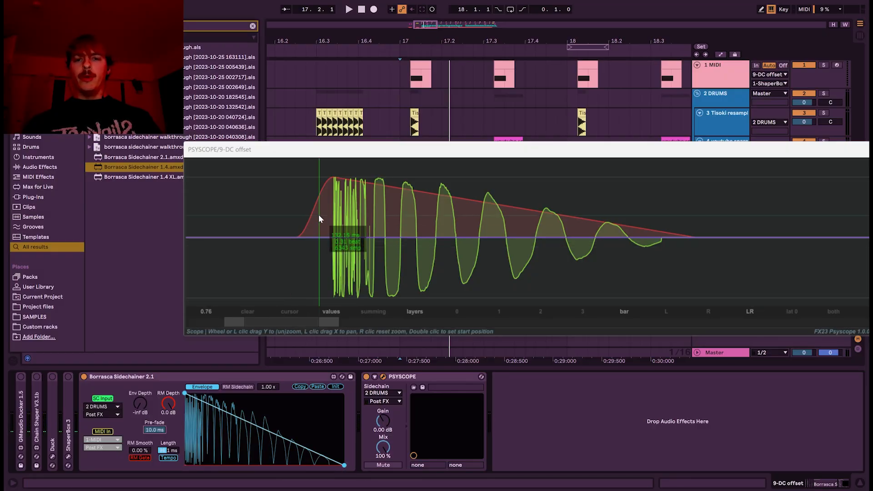
Raise the Envelope curve's end point to just under half height and play the section in the oscilloscope.
left_click_drag(319, 215, 342, 283)
left_click_drag(327, 237, 337, 255)
left_click_drag(345, 466, 367, 432)
left_click(525, 421)
key("space")
key("space")
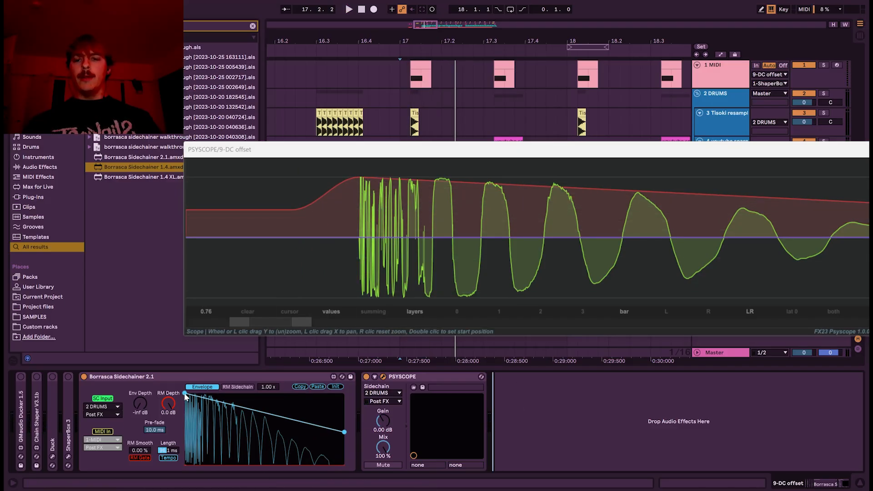
Lower the Envelope curve's start point to about 80% height, move its end point earlier and lower, and play the section.
left_click_drag(185, 393, 182, 407)
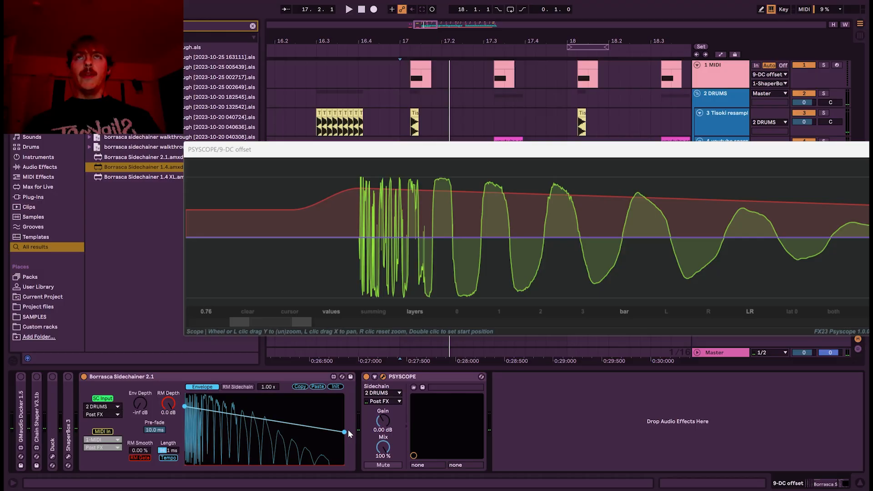
left_click_drag(345, 432, 299, 440)
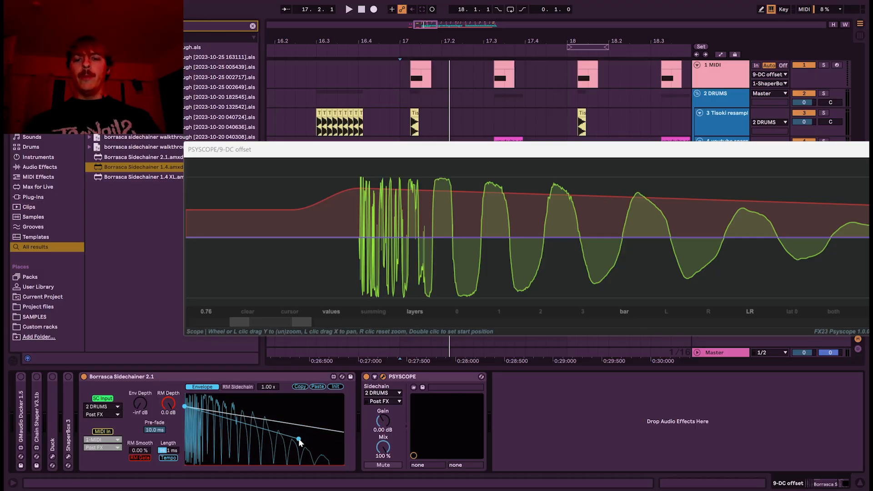
key("space")
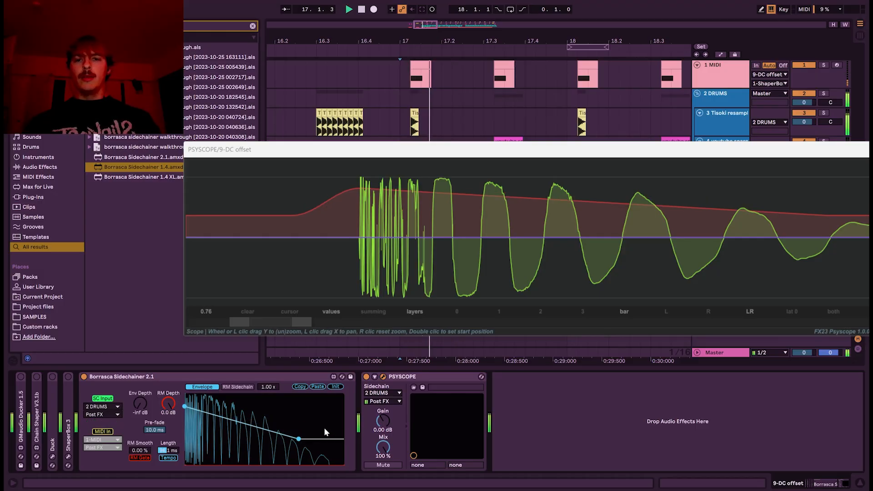
key("space")
Reshape the Envelope curve to hold at full height before falling to the bottom, playing the section along the way.
left_click_drag(294, 438, 282, 453)
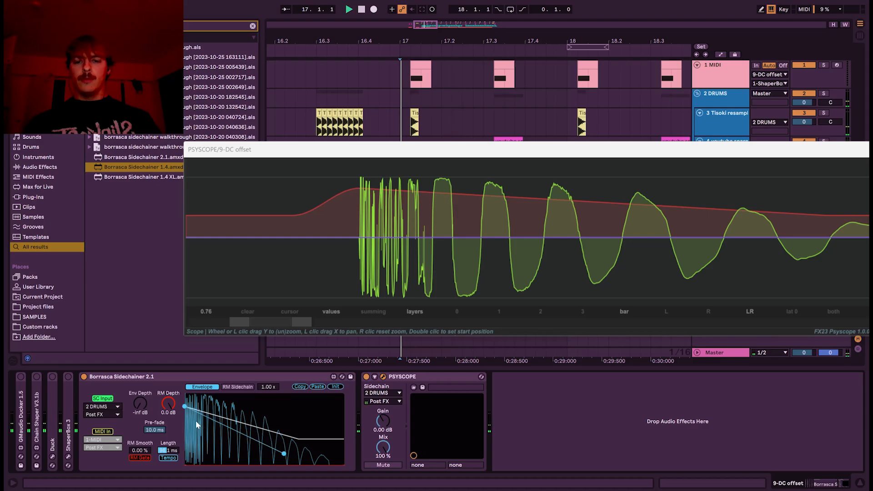
left_click_drag(184, 408, 233, 378)
key("space")
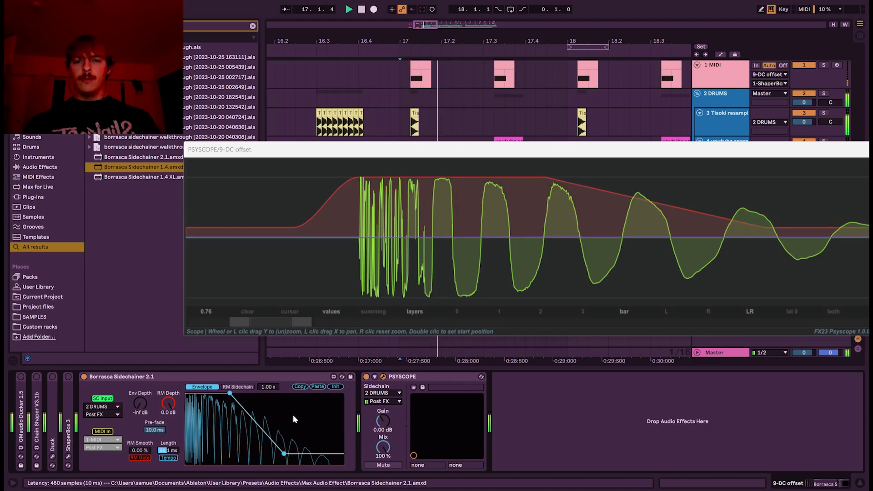
left_click_drag(284, 455, 283, 465)
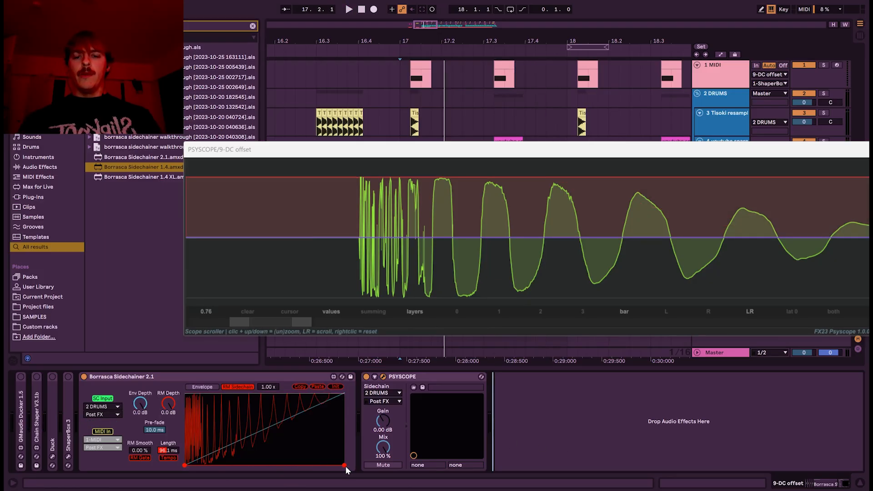
Play the section with a flat RM Sidechain curve along the bottom and RM Depth at -inf dB.
mouse_move(344, 465)
left_mouse_down()
mouse_move(331, 417)
mouse_move(364, 443)
mouse_move(348, 466)
left_mouse_up()
key("space")
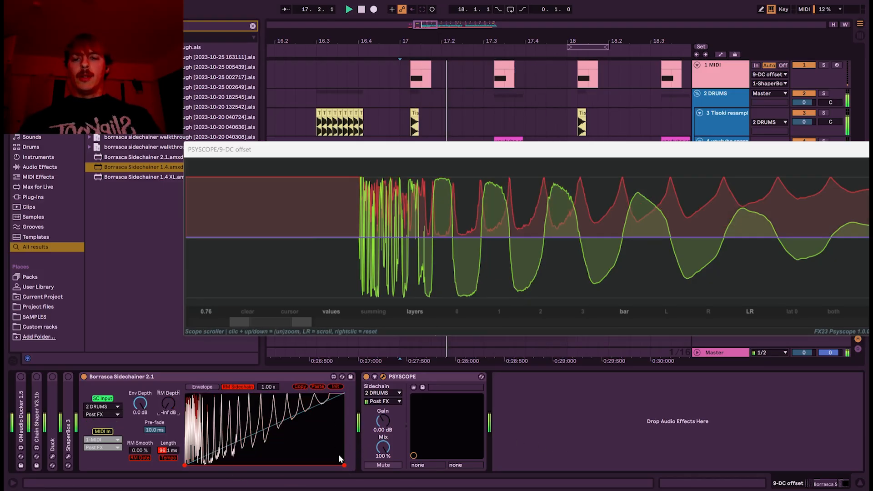
key("space")
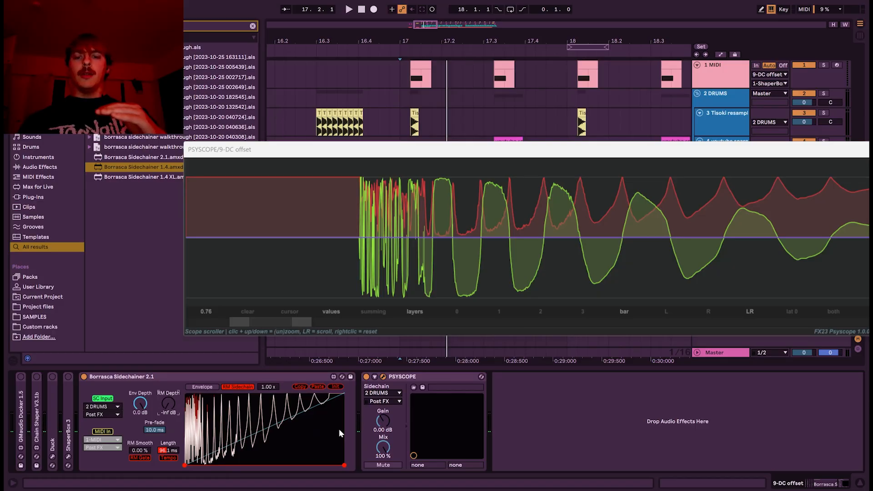
Enable RM Gate, turn the RM Sidechain curve into a full-height falling ramp, and play the section.
left_click(140, 457)
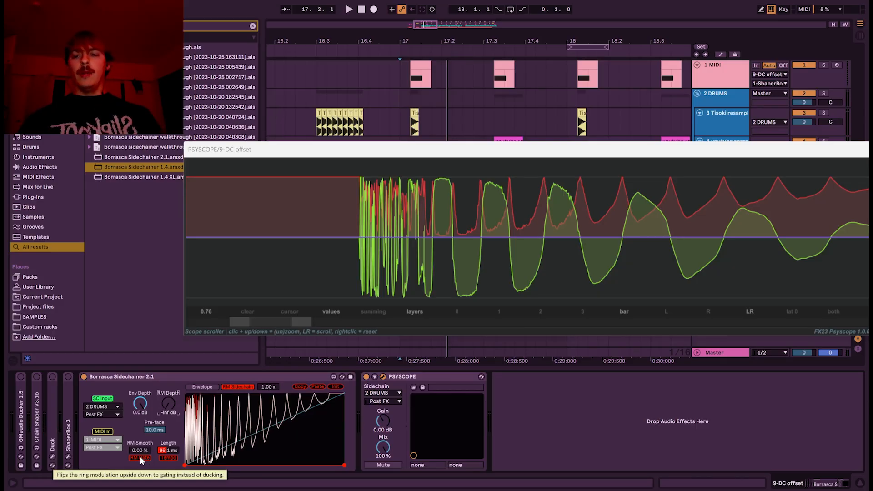
key("space")
left_click_drag(185, 465, 185, 393)
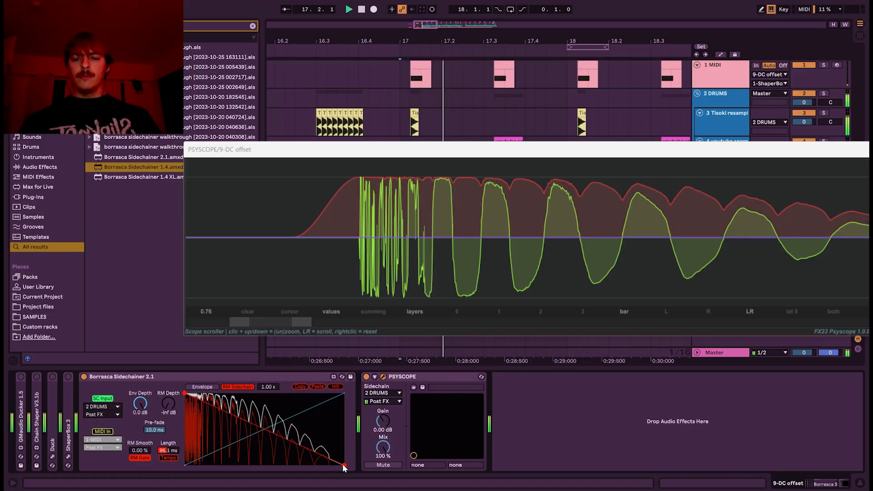
mouse_move(344, 465)
left_mouse_down()
mouse_move(356, 444)
mouse_move(344, 465)
left_mouse_up()
key("space")
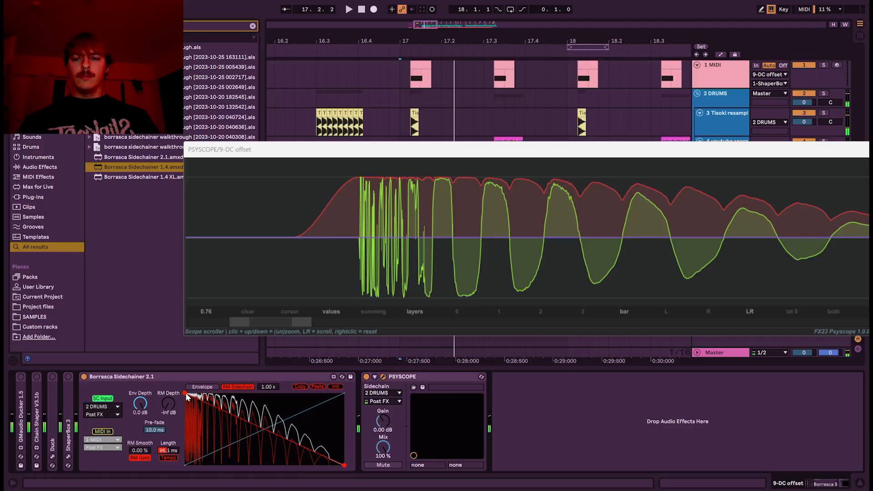
Flatten the RM Sidechain curve, raise its start point to about two-thirds height, and play both shapes.
left_click_drag(184, 394, 185, 465)
key("space")
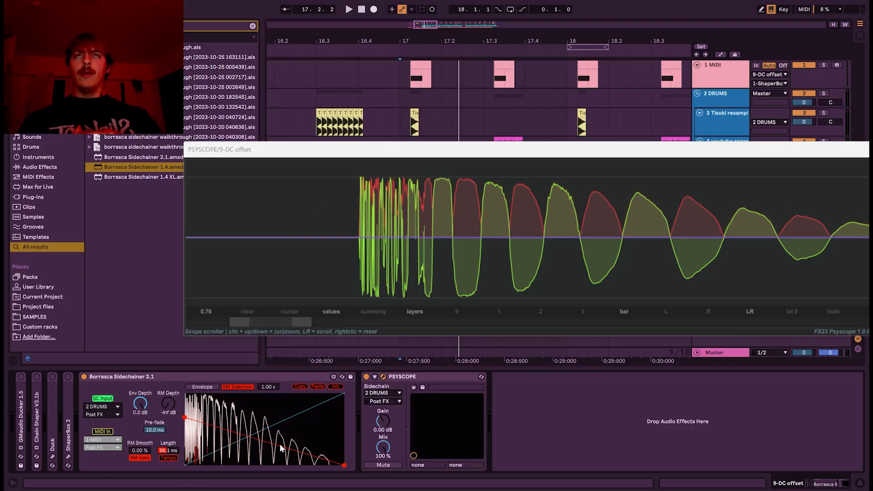
key("space")
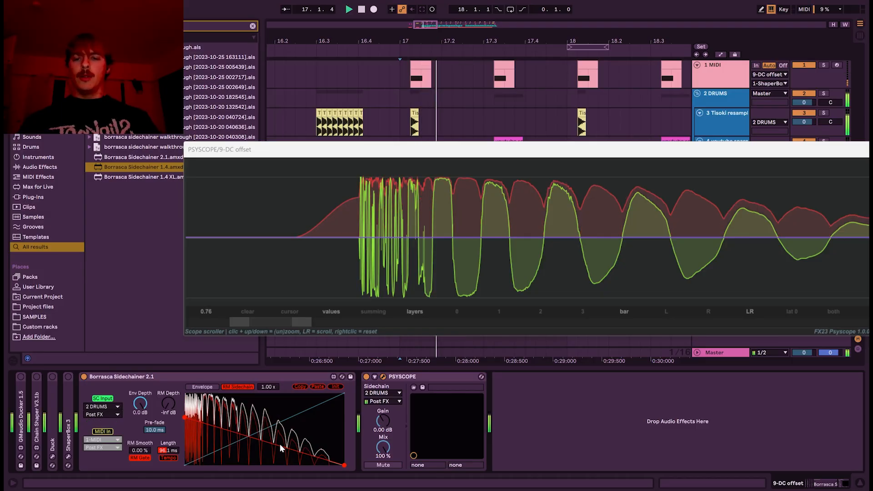
Return the RM Sidechain curve's start point to the bottom of the graph and play the section.
left_click_drag(182, 416, 162, 485)
key("space")
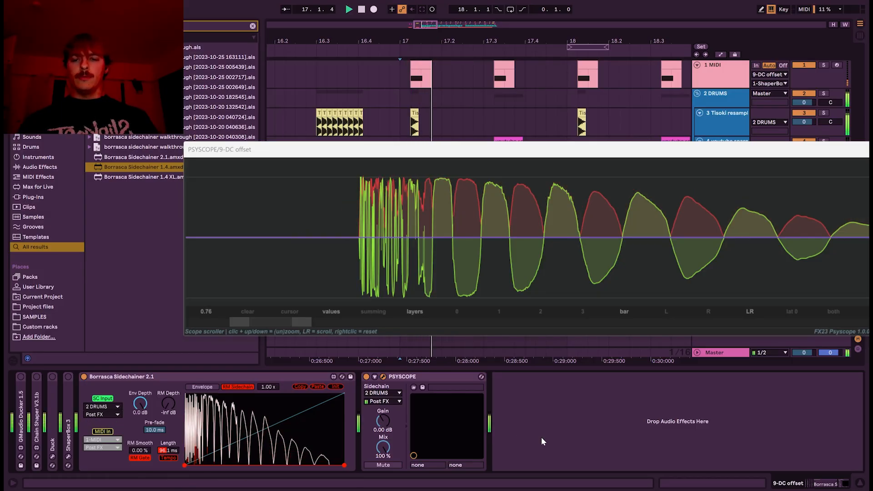
key("space")
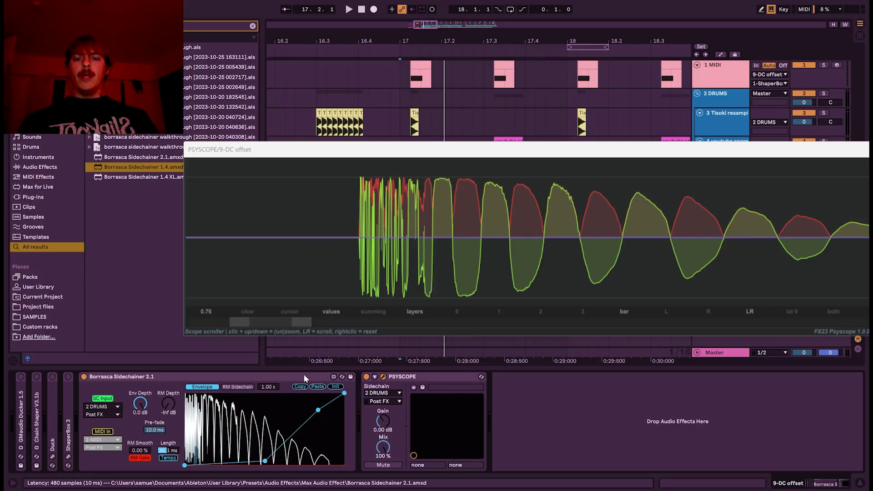
Switch between the RM Sidechain and Envelope curves and add a breakpoint near the middle of the Envelope curve.
left_click(244, 387)
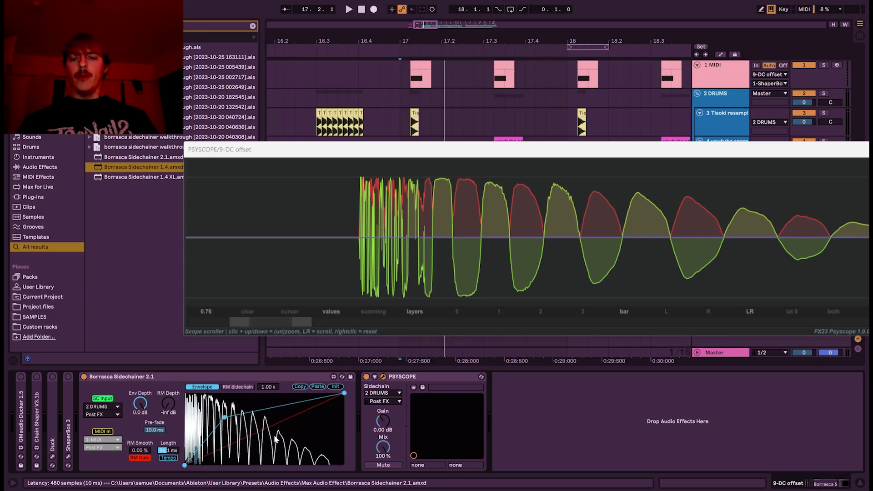
left_click(267, 434)
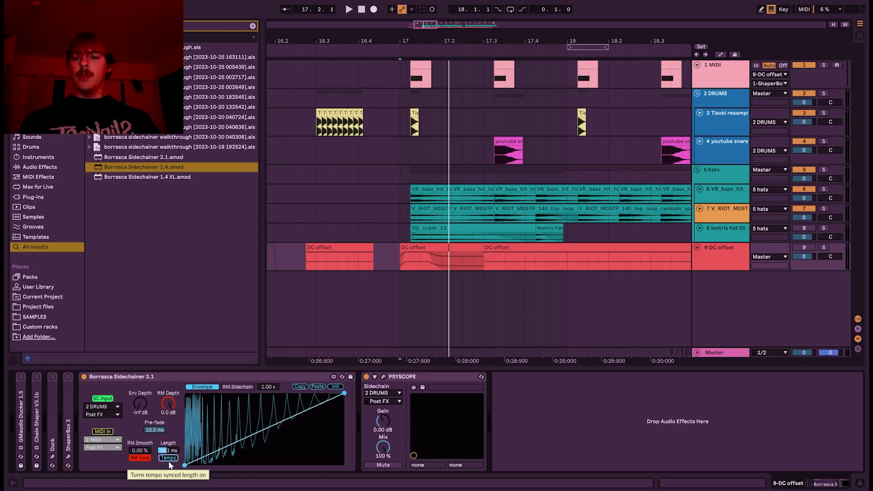
Turn on tempo-synced length and set Length to 1/16, playing the section while adjusting it.
left_click(168, 458)
key("space")
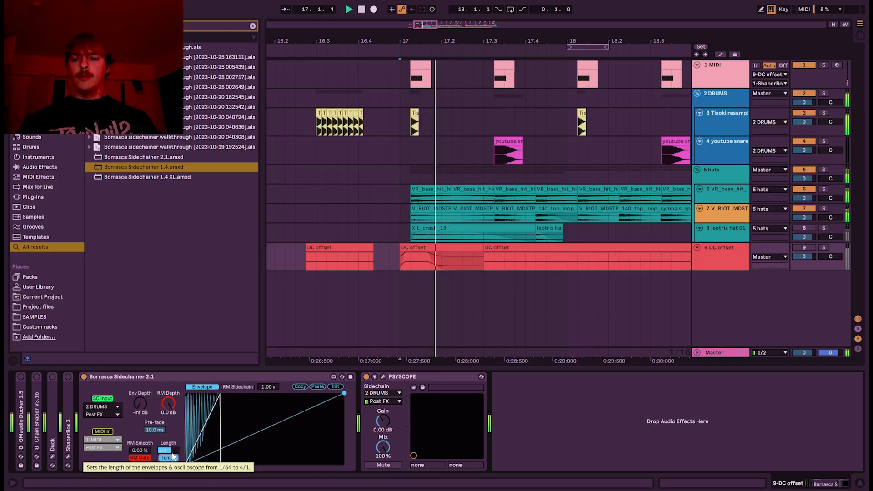
key("space")
key("space")
key("space")
key("space")
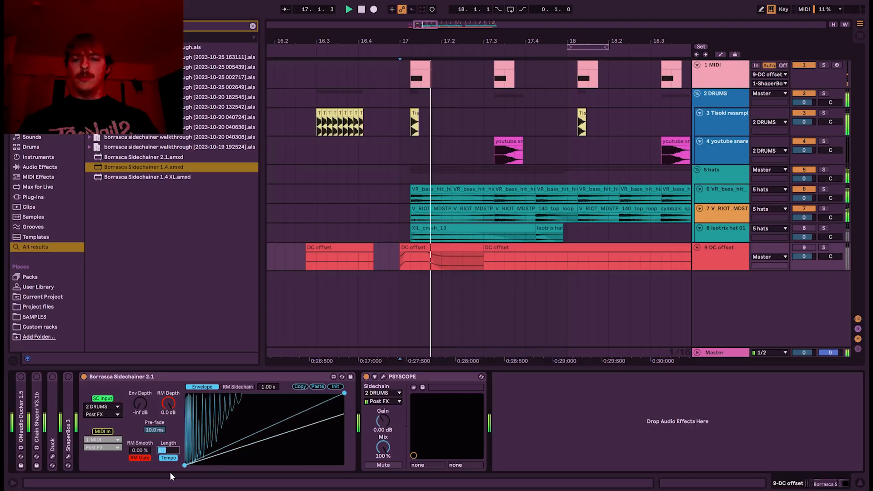
key("space")
mouse_move(169, 450)
left_mouse_down()
mouse_move(169, 464)
mouse_move(173, 445)
left_mouse_up()
key("space")
key("space")
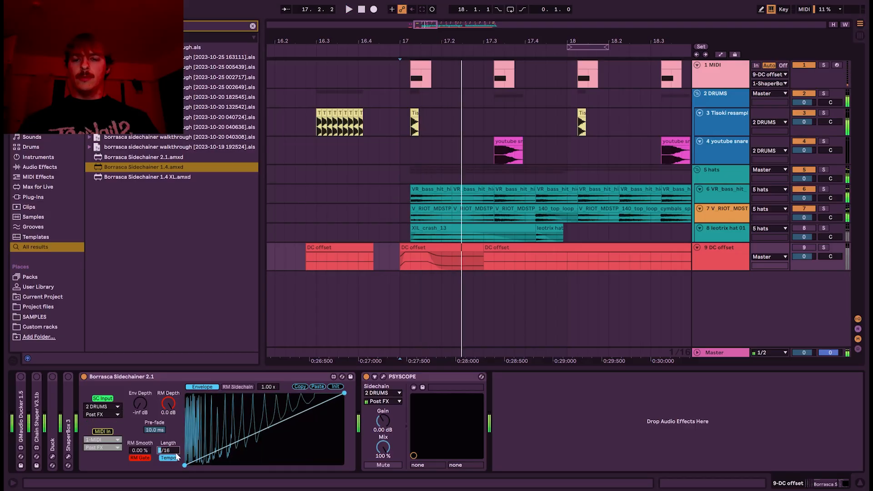
Enable MIDI In triggering, set the SC Input source to No Input, and play the section.
left_click(110, 432)
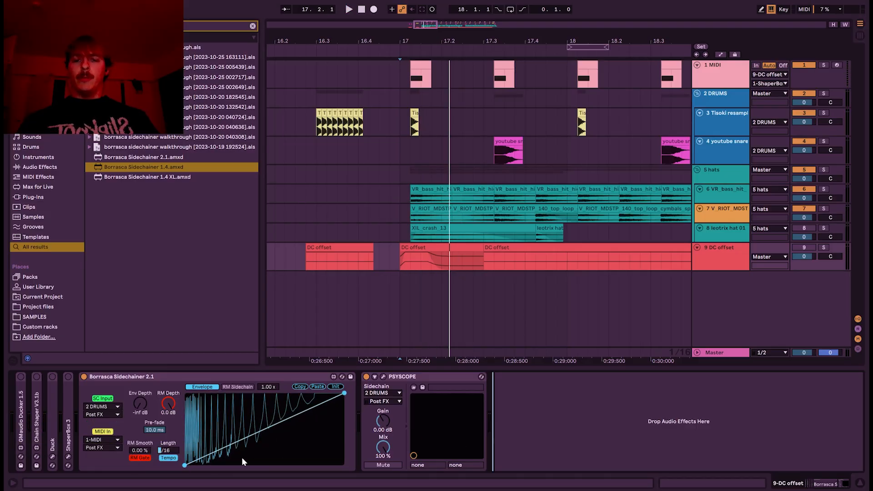
left_click(112, 408)
left_click(107, 490)
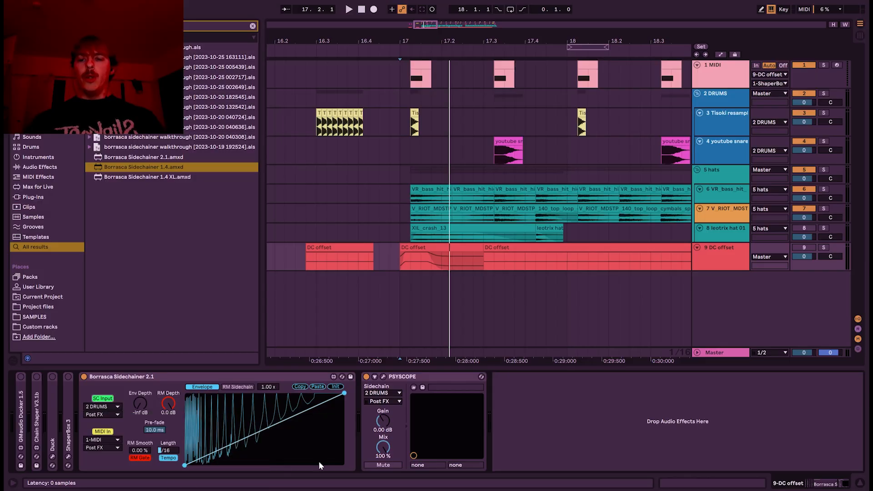
left_click(576, 405)
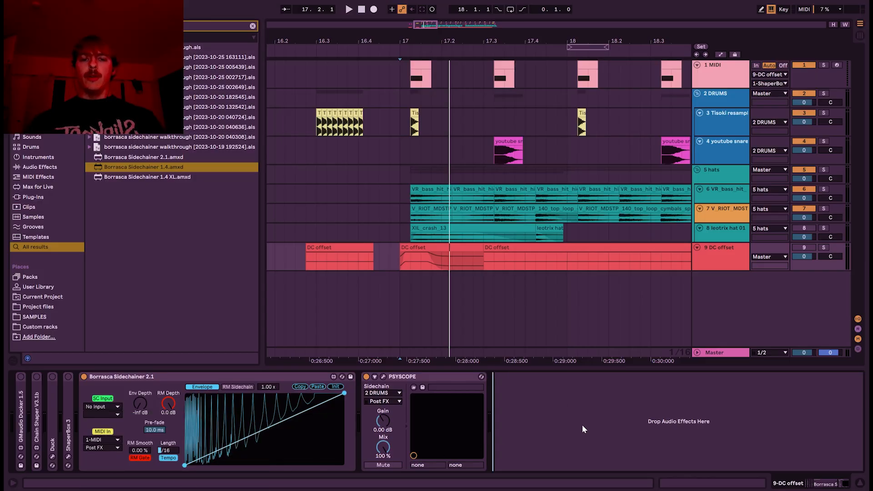
key("space")
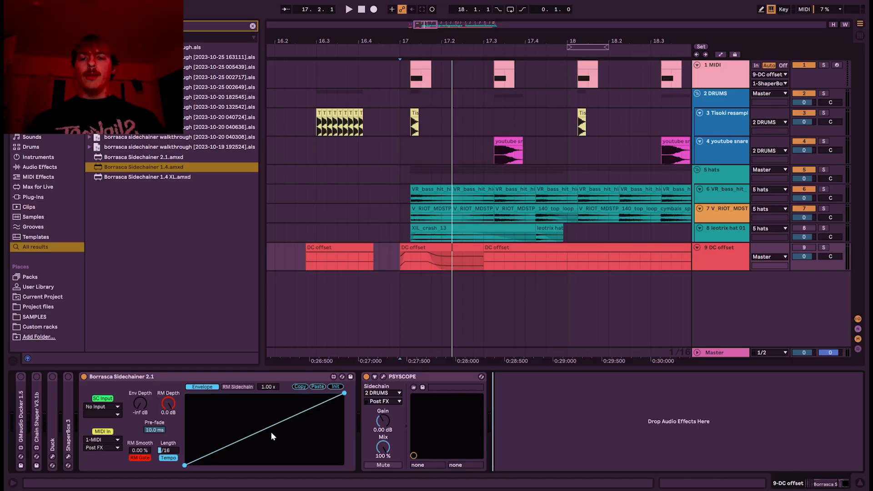
Set the SC Input source to 2 DRUMS with Post FX and play the section.
left_click(115, 406)
left_click(123, 422)
left_click(111, 415)
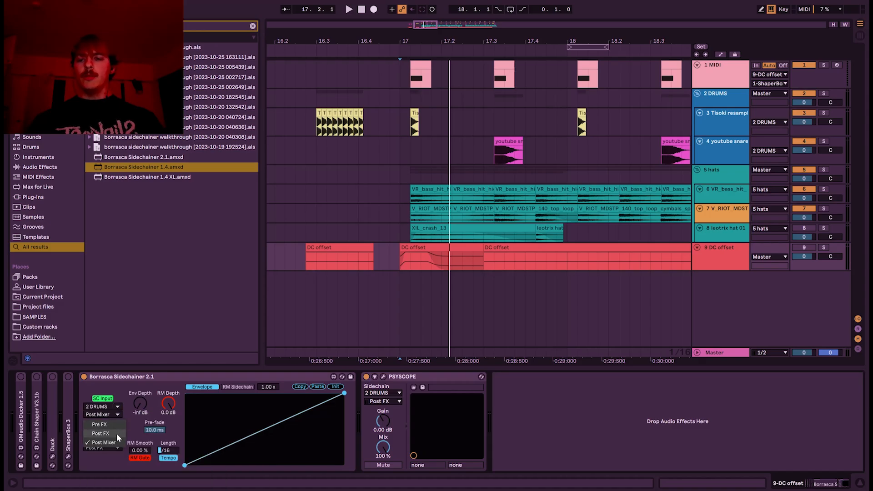
left_click(116, 433)
key("space")
key("space")
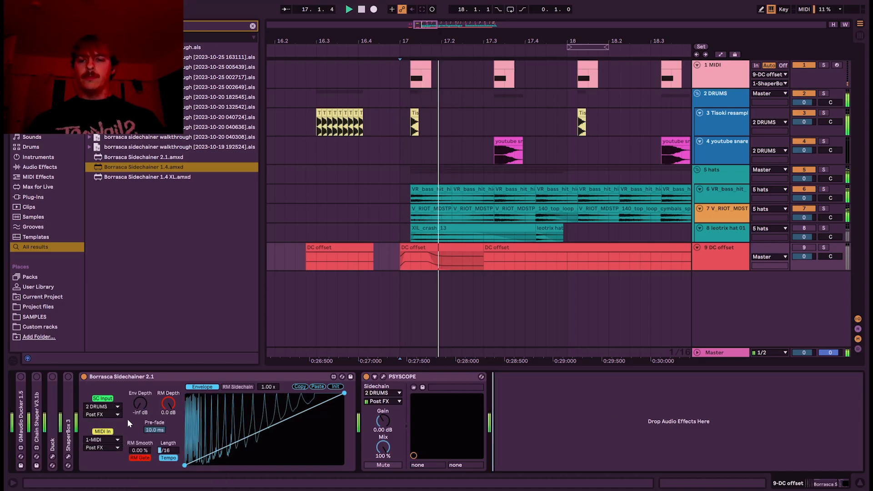
key("space")
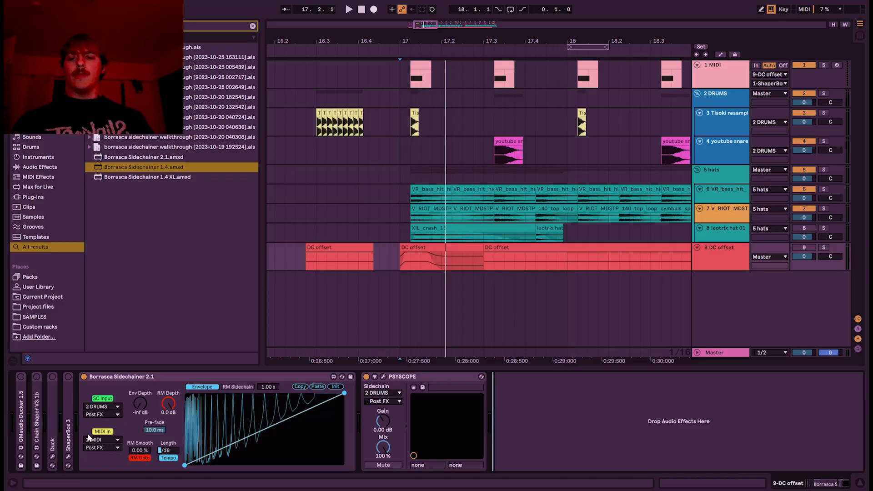
With SC Input set to No Input, try RM Depth at -inf dB and 0.0 dB and play the section.
left_click(237, 387)
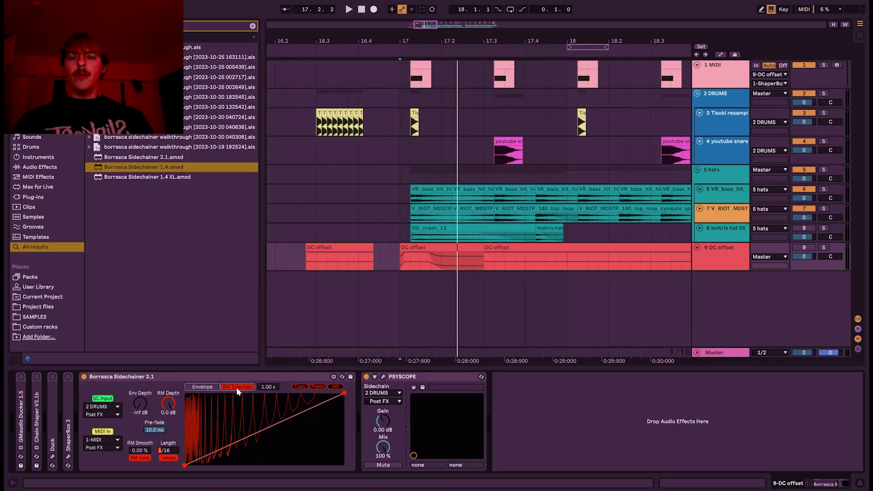
left_click(102, 407)
left_click(109, 480)
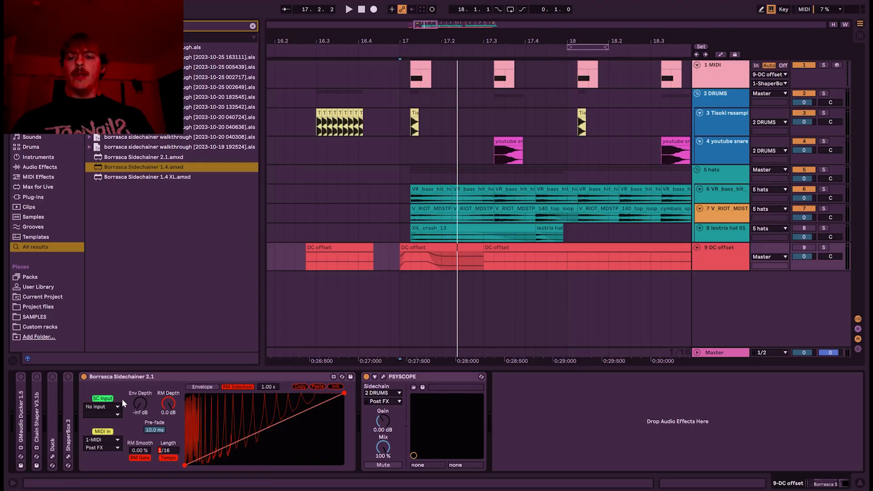
left_click_drag(166, 404, 165, 406)
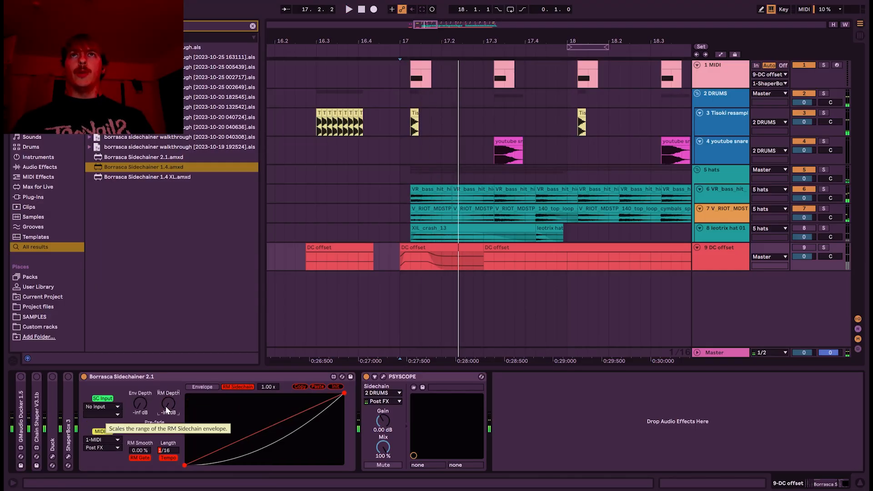
double_click(168, 411)
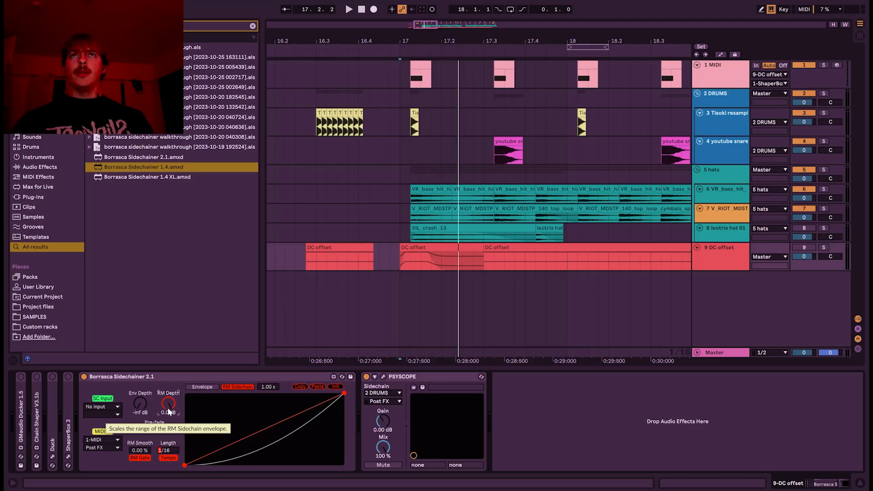
key("space")
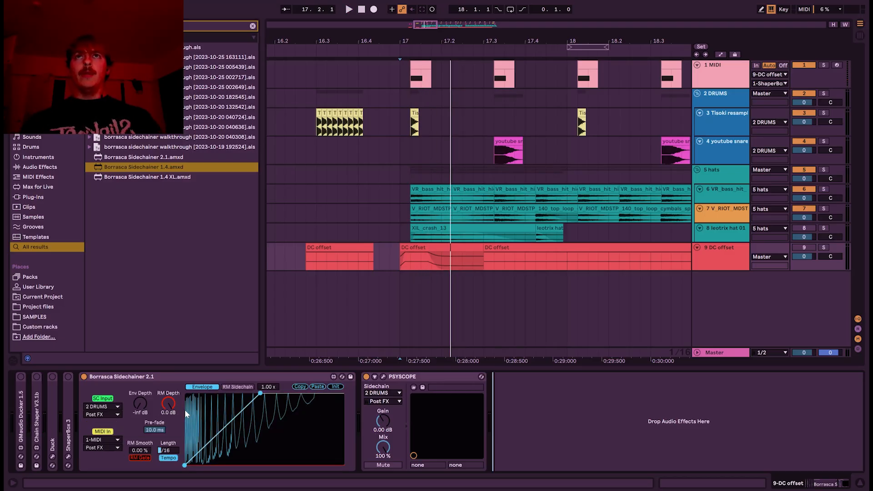
Show the RM Sidechain curve, play the section, and lower RM Depth.
left_click(238, 388)
key("space")
key("space")
key("space")
left_click_drag(166, 405, 166, 415)
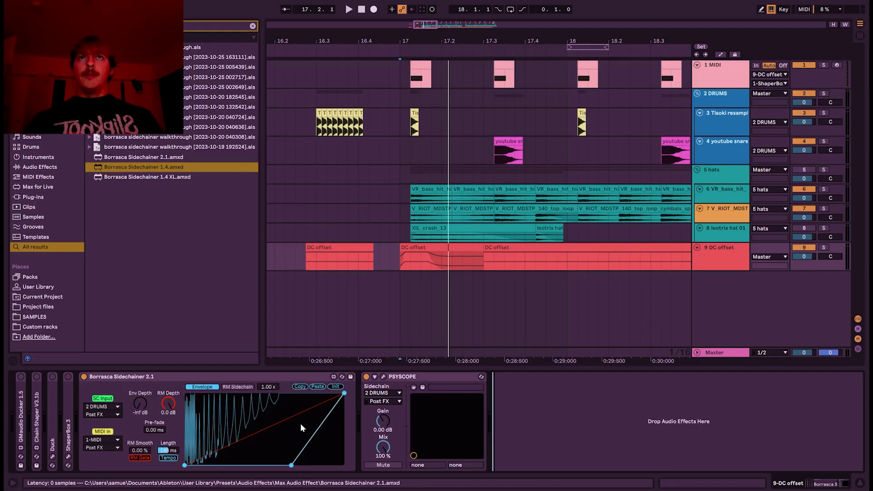
Add and remove trial breakpoints on the Envelope curve, and bend its rising segment into an upward bulge.
left_click(317, 423)
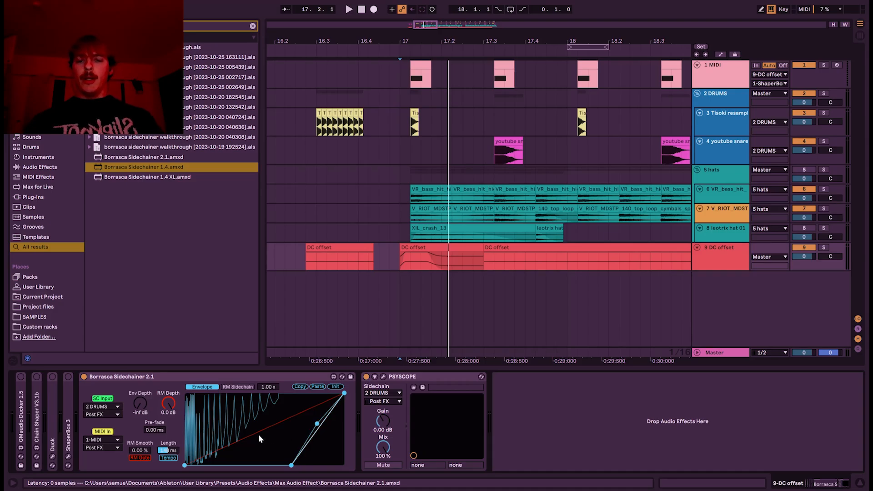
left_click(259, 435)
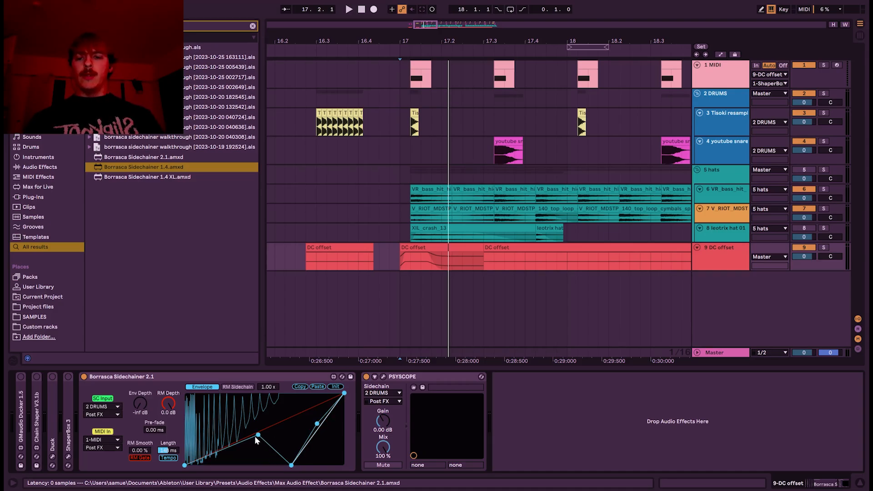
left_click(258, 435)
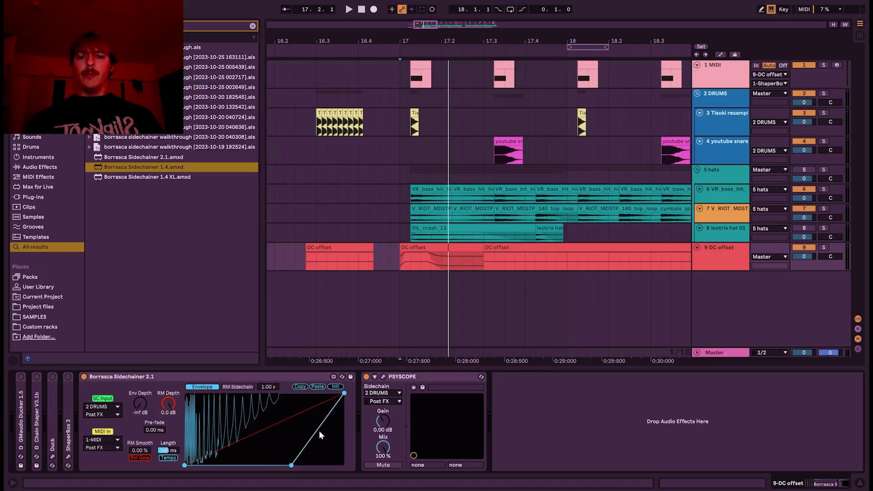
mouse_move(321, 423)
left_mouse_down()
mouse_move(323, 444)
mouse_move(323, 433)
left_mouse_up()
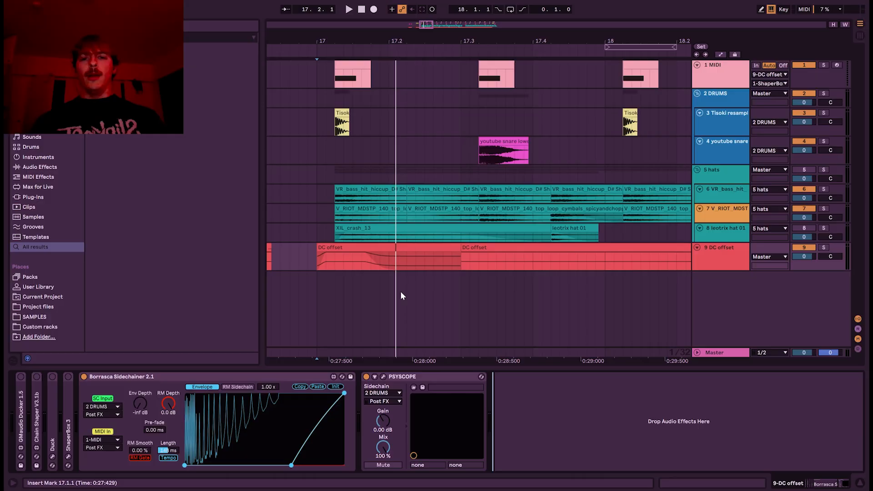
Play the section from bar 17, view the signal in the PSYSCOPE window, and close it.
left_click_drag(338, 45, 440, 239)
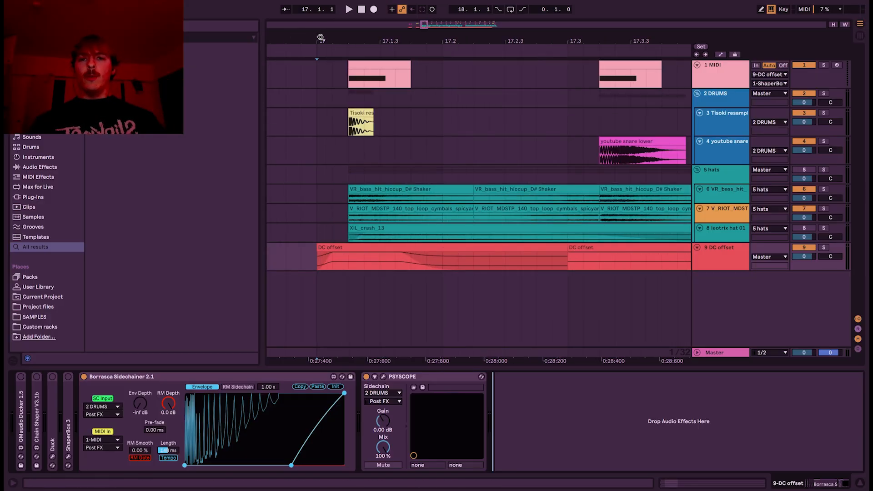
left_click_drag(320, 37, 321, 48)
key("space")
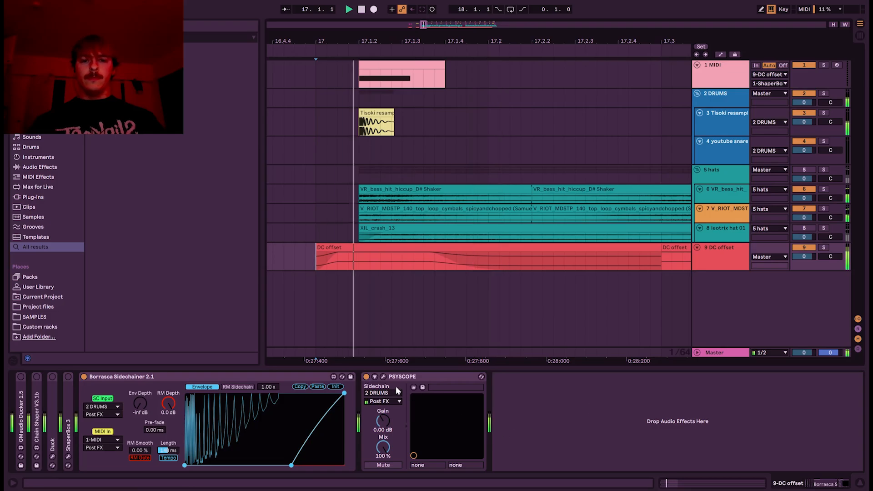
left_click(384, 377)
left_click_drag(177, 299, 324, 193)
left_click(383, 376)
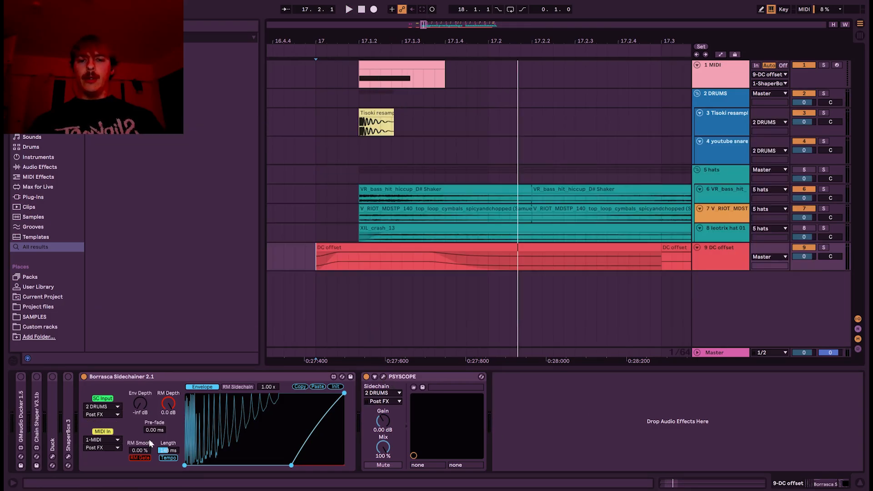
Play the section with Pre-fade at 10.0 ms and again at 0.00 ms.
left_click_drag(158, 430, 161, 428)
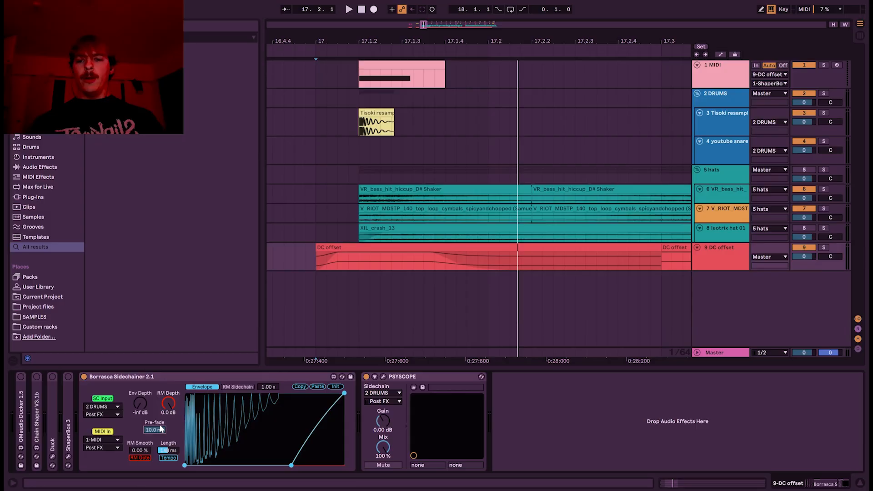
left_click(547, 409)
key("space")
left_click_drag(158, 429, 157, 432)
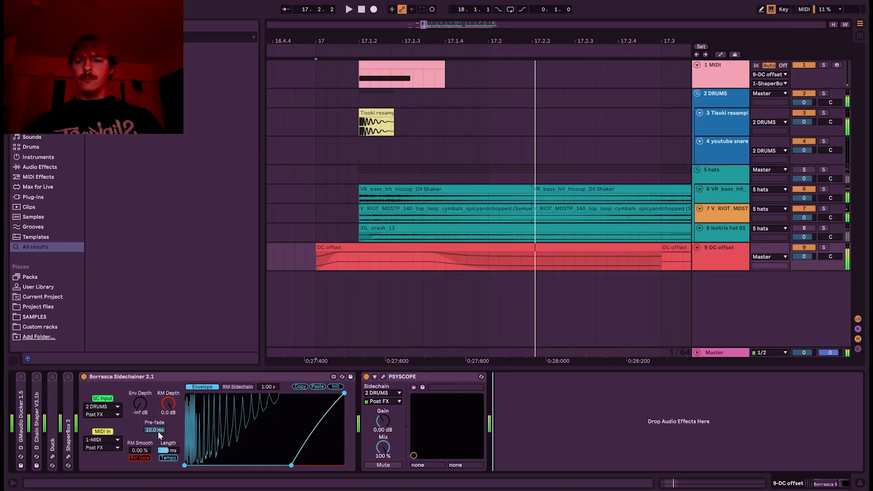
key("space")
left_click(543, 419)
key("space")
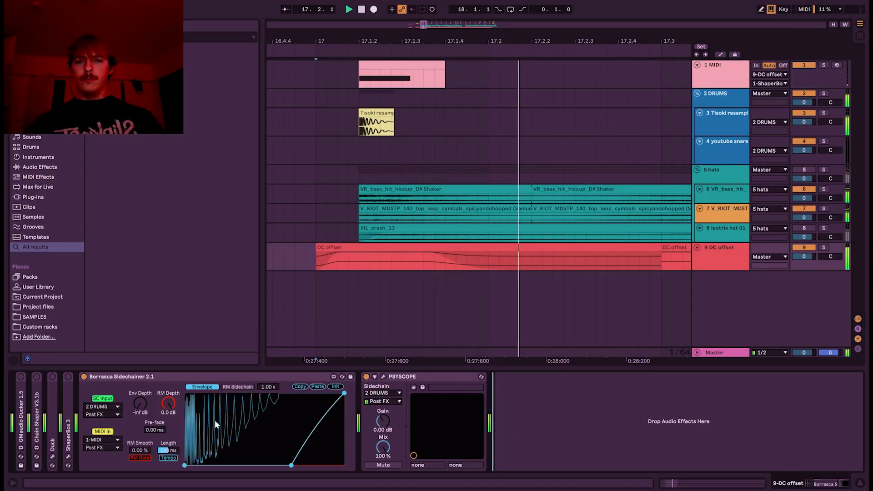
Readjust Pre-fade, ending at 0.00 ms, and replay the section several times to hear the onset.
mouse_move(159, 431)
left_mouse_down()
mouse_move(160, 419)
mouse_move(157, 438)
left_mouse_up()
left_click(612, 421)
key("space")
key("space")
key("space")
key("space")
left_click(544, 421)
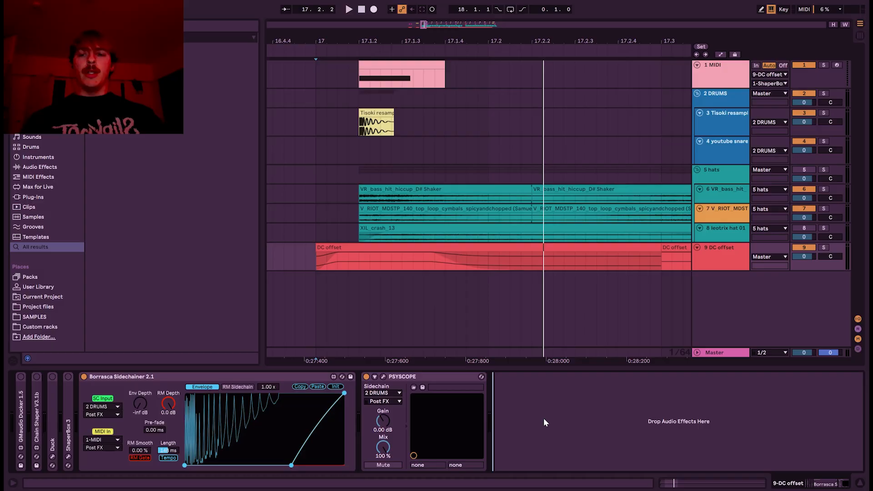
Select the DC offset clip that starts at bar 17 and play it.
left_click(338, 259)
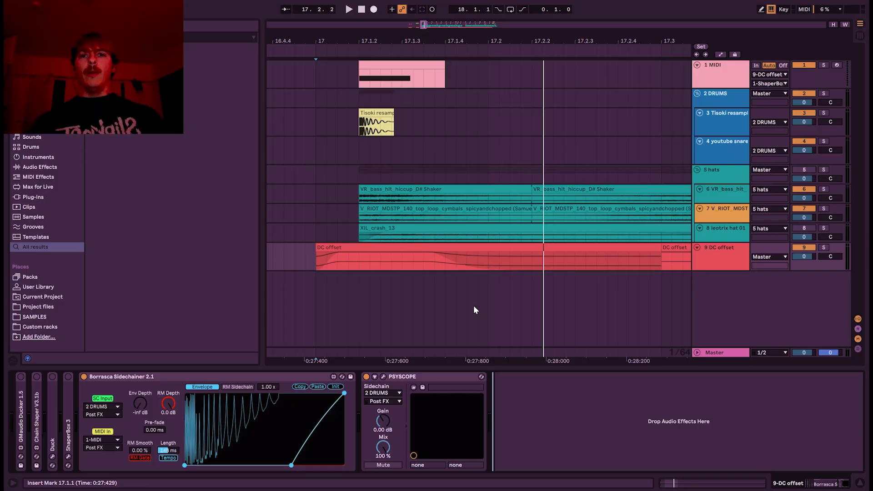
left_click(357, 248)
left_click(566, 419)
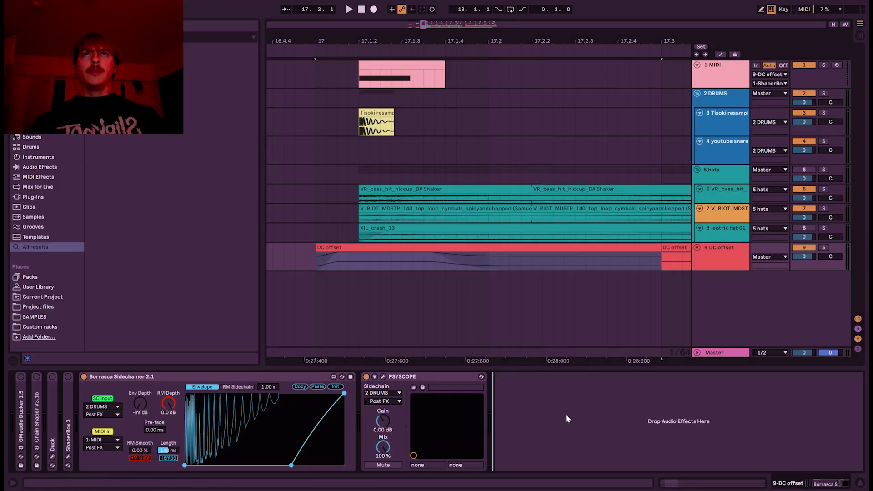
key("space")
key("space")
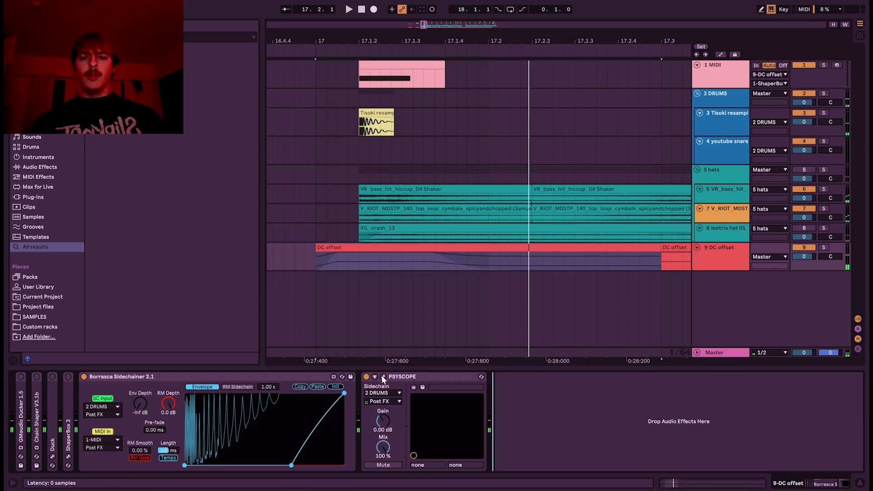
Open the PSYSCOPE window in summing mode and examine the transition from the DC offset to the drum hit.
left_click(383, 377)
scroll(159, 218, "up", 18)
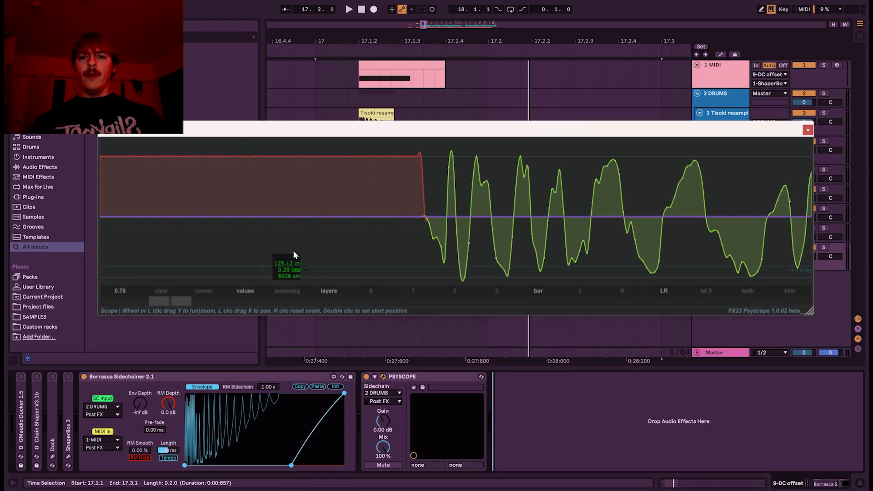
left_click(293, 292)
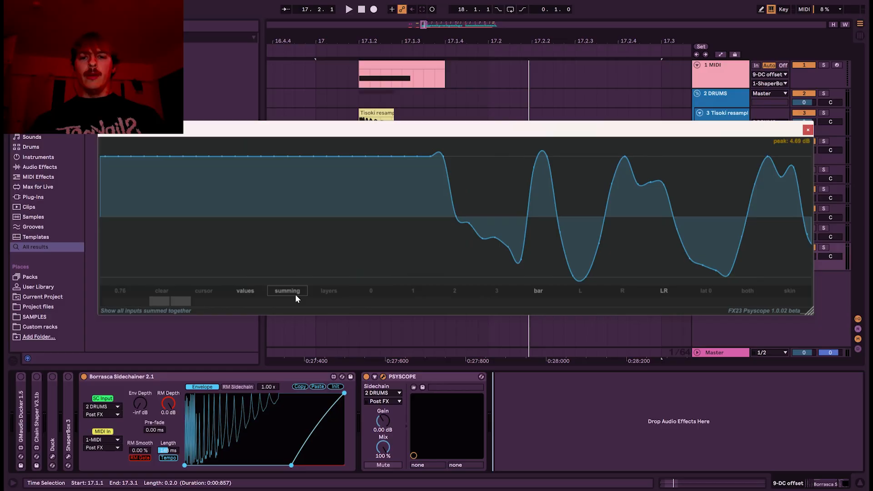
left_click_drag(542, 225, 150, 225)
Set Pre-fade to 10.0 ms and switch the PSYSCOPE display to layers.
left_click_drag(153, 431, 154, 387)
left_click(528, 455)
left_click(329, 291)
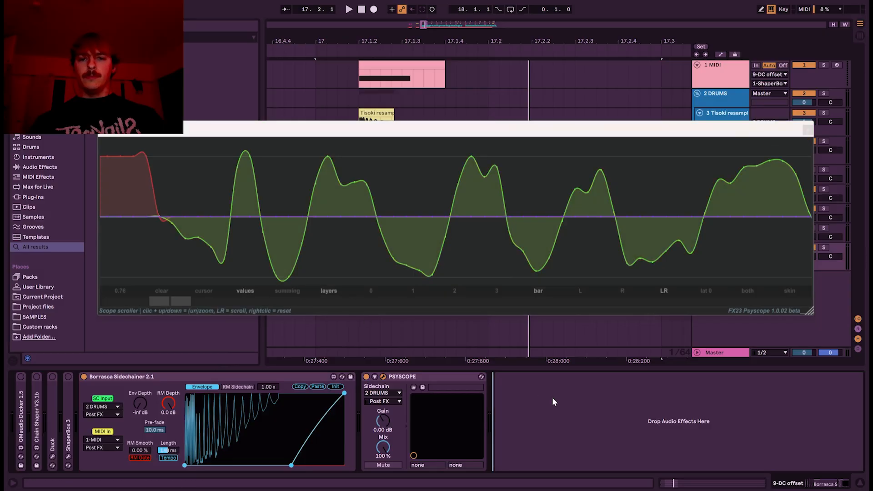
Replay the DC offset section and switch the PSYSCOPE display back to summing.
key("space")
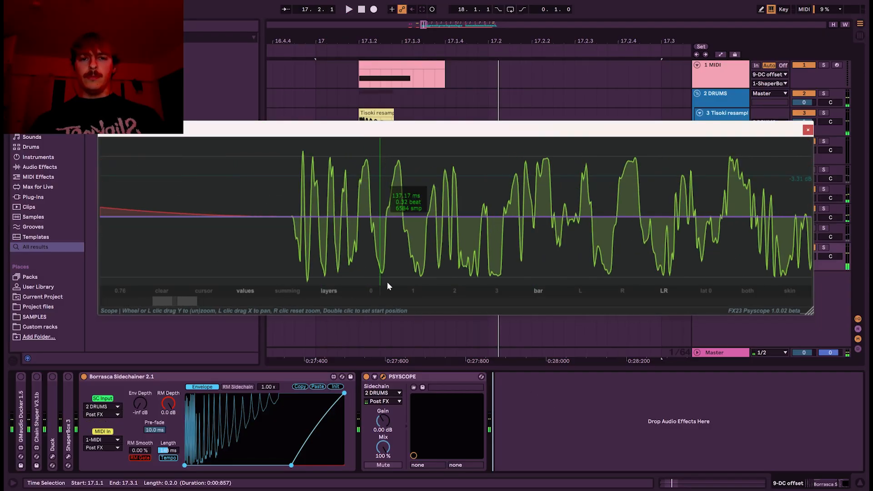
left_click(288, 291)
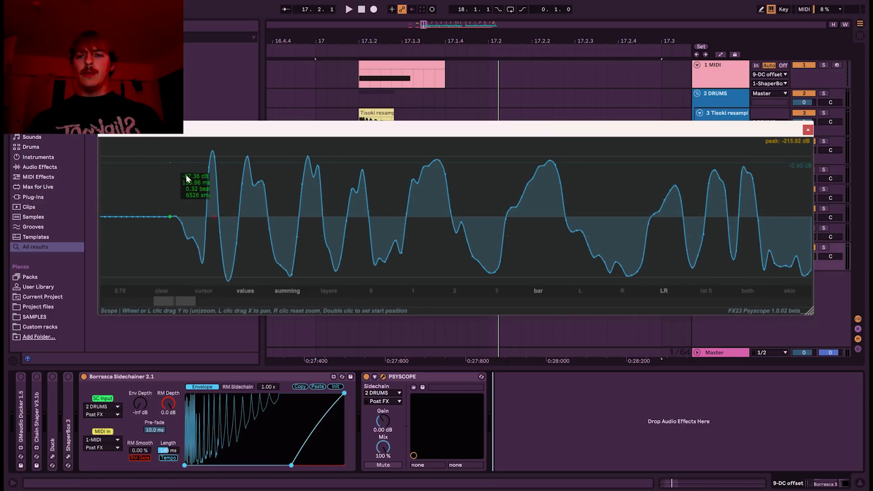
Set Pre-fade to 0.00 ms, replay the section and examine the transition to the drum hit in PSYSCOPE.
left_click_drag(155, 430, 155, 455)
key("space")
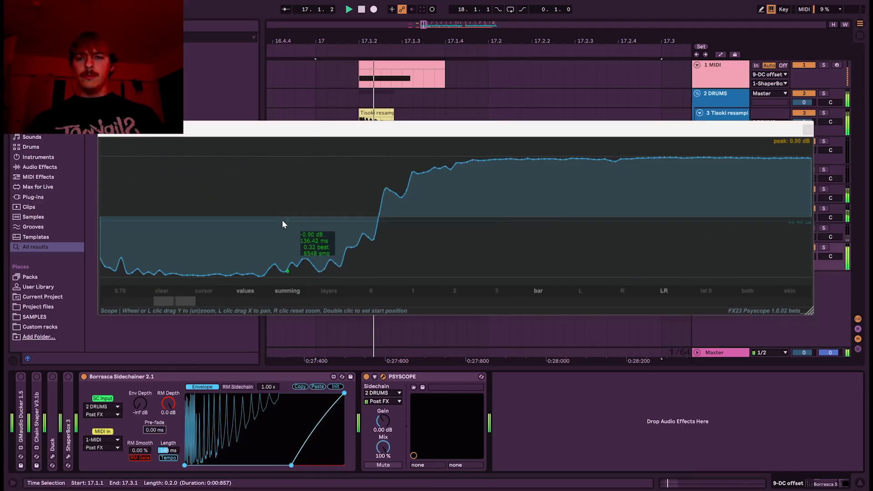
key("space")
left_click_drag(253, 228, 358, 235)
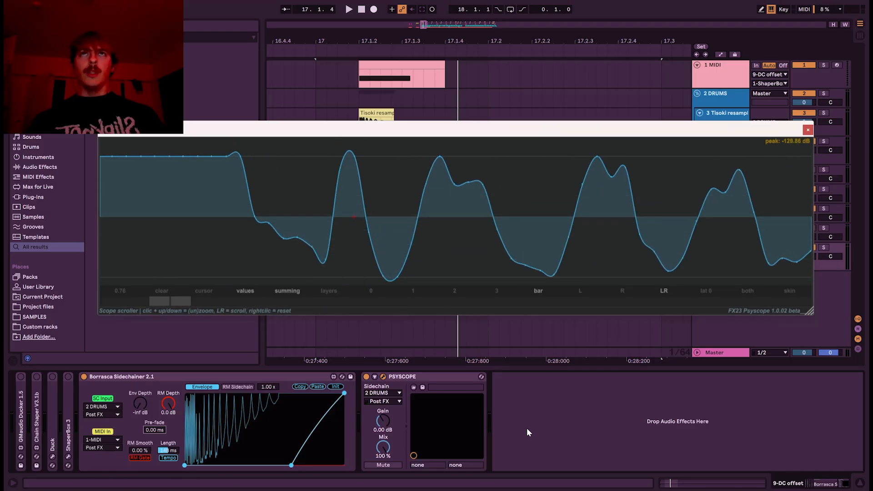
Check the latency of Borrasca Sidechainer 2.1 and unfold GMaudio Ducker 1.5, Chain Shaper V3.1b, Duck and ShaperBox 3.
left_click(241, 381)
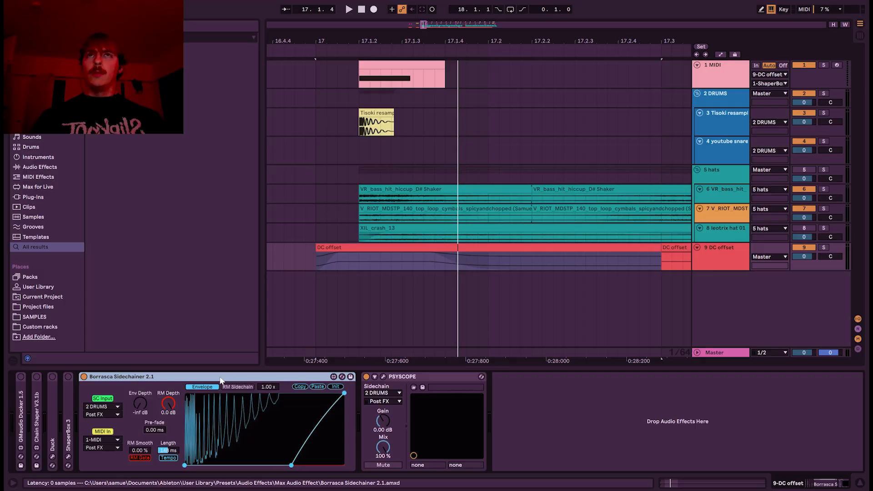
double_click(21, 407)
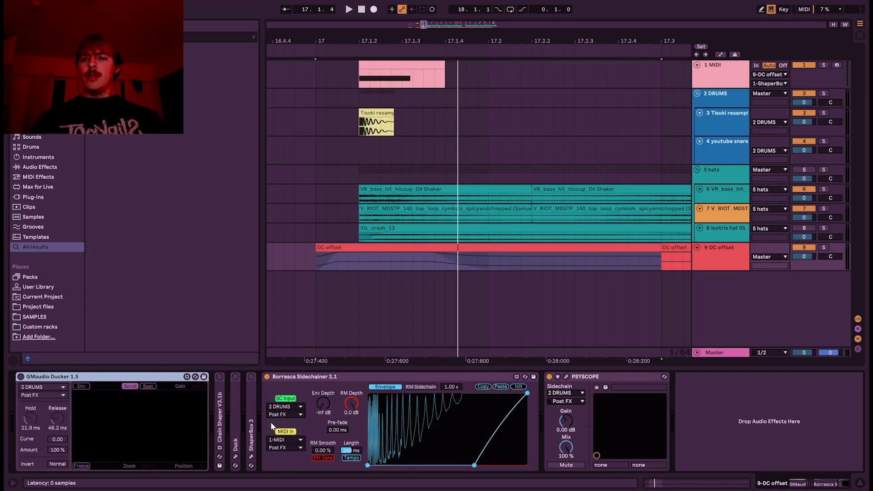
double_click(218, 419)
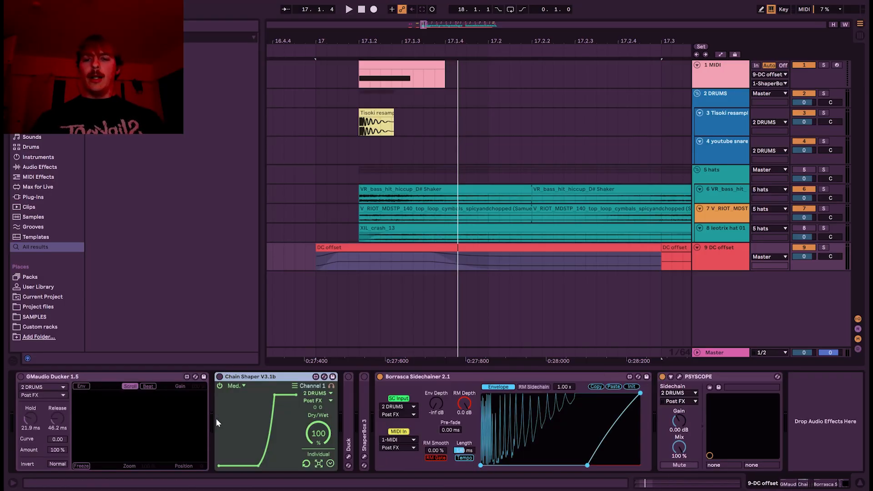
double_click(345, 422)
double_click(481, 413)
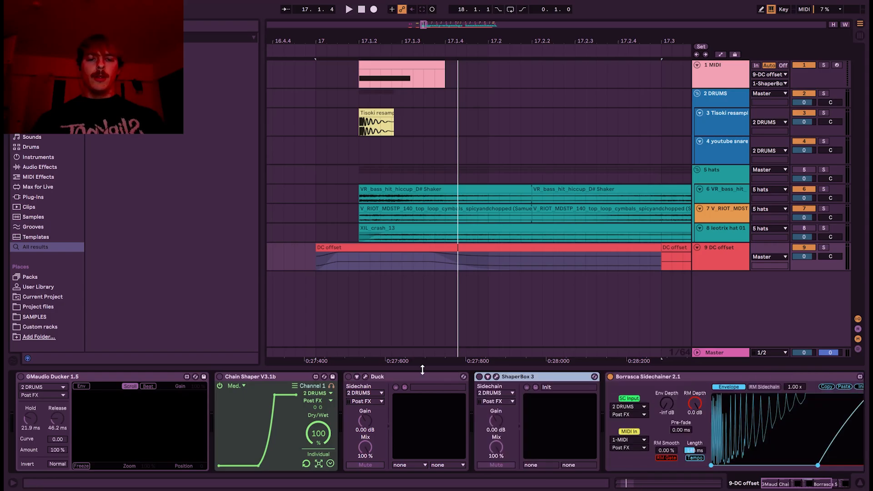
Inspect the Duck plugin's window with the device enabled, close the window and deactivate Duck.
left_click(365, 376)
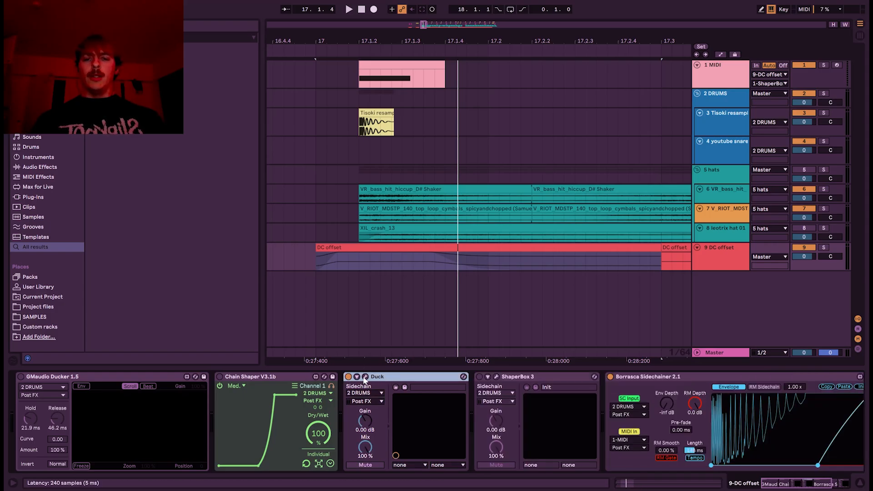
left_click_drag(433, 39, 479, 109)
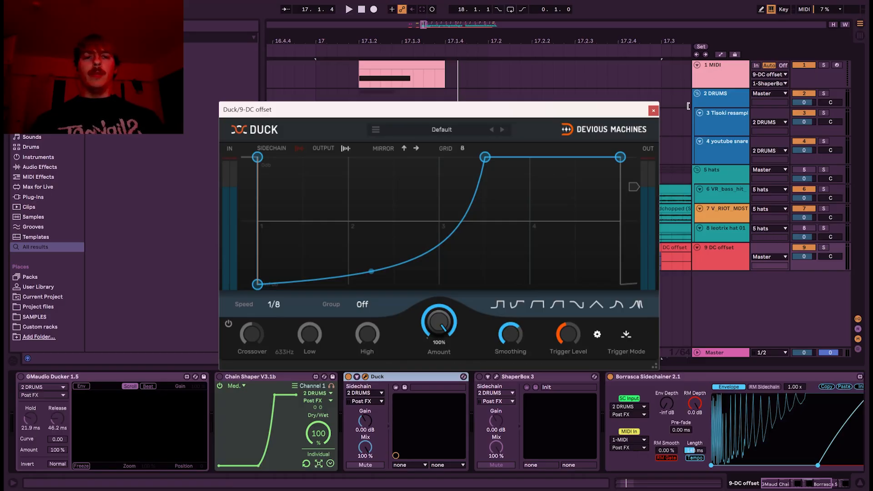
left_click(654, 110)
left_click(348, 377)
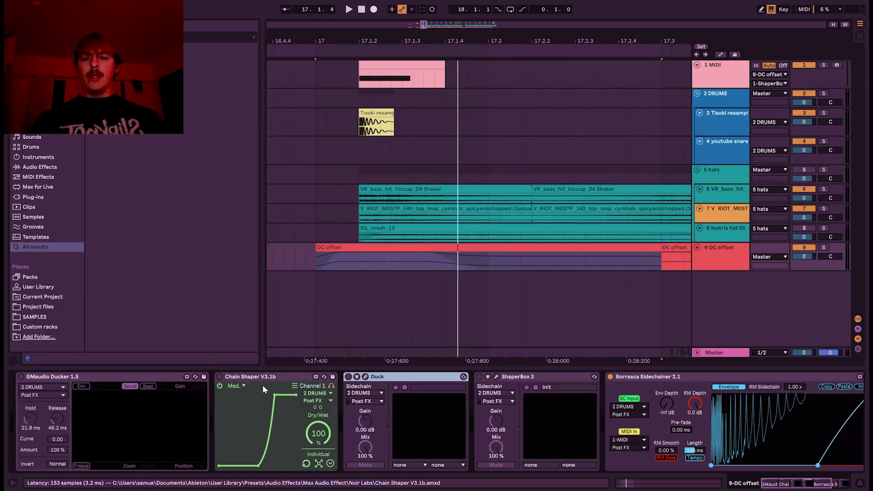
Activate Chain Shaper V3.1b, set Smooth Clicks to 20 in its settings, and deactivate the device again.
left_click(220, 376)
left_click(294, 386)
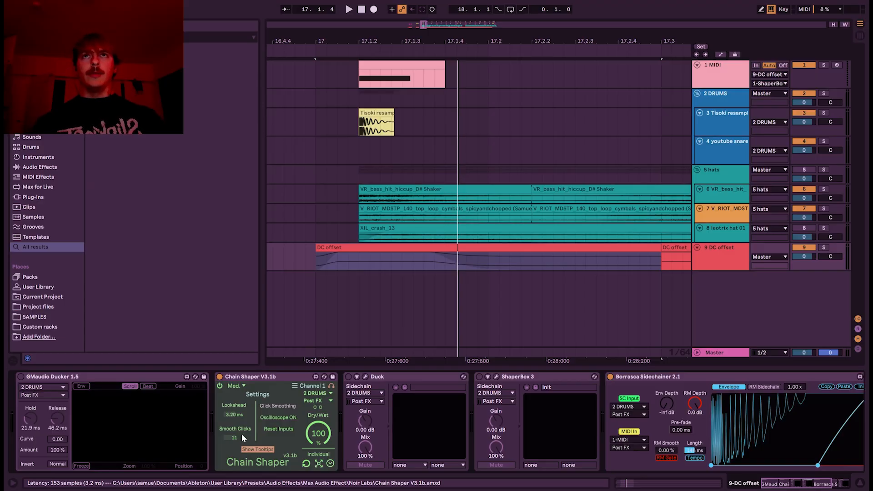
left_click_drag(242, 434, 241, 428)
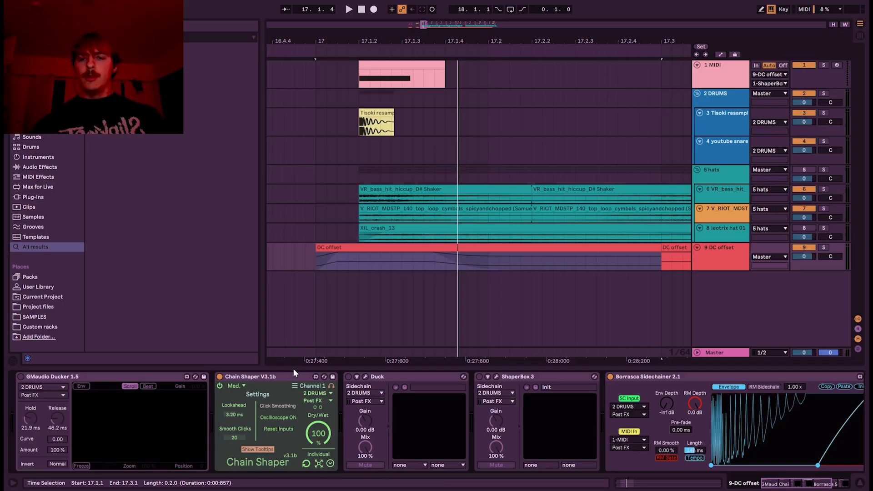
left_click(295, 386)
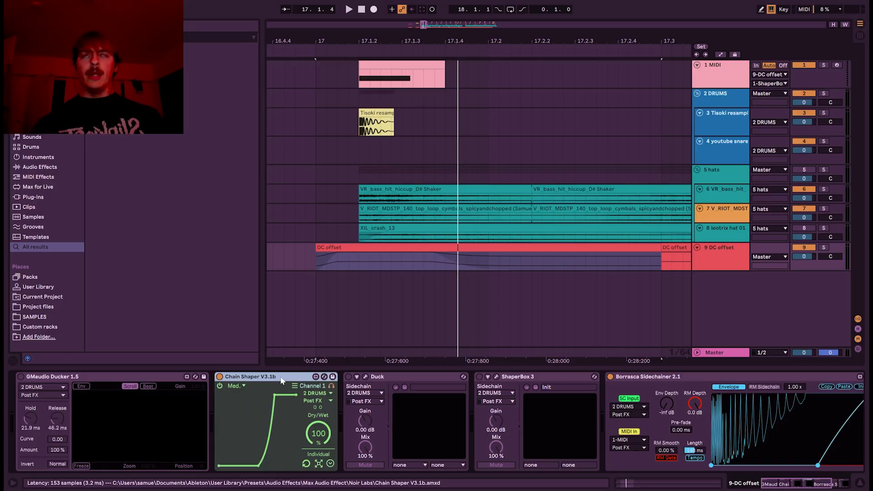
left_click(220, 377)
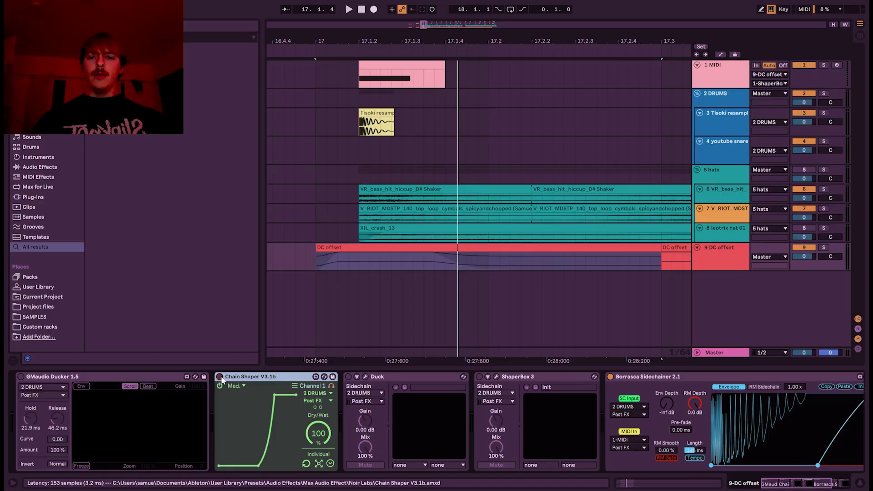
Activate GMaudio Ducker 1.5 to check it, and fold both Chain Shaper V3.1b and GMaudio Ducker.
left_click(21, 377)
double_click(267, 377)
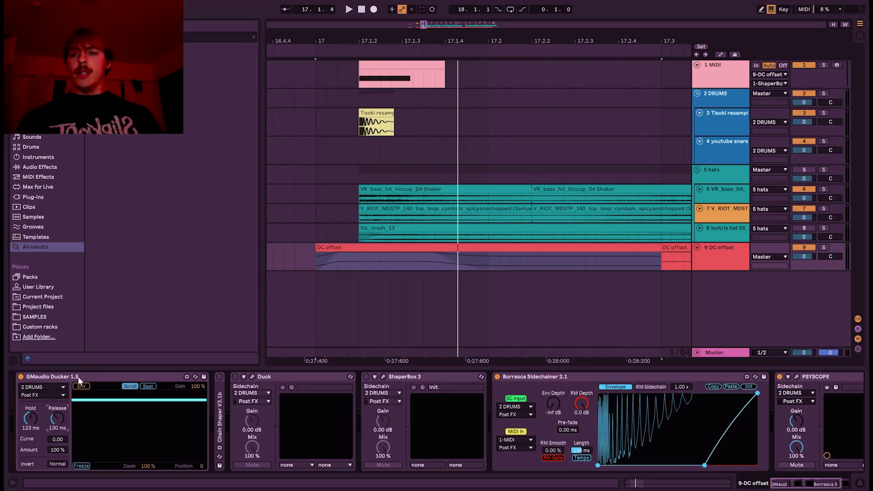
double_click(28, 376)
Open ShaperBox 3, set its trigger mode to Audio and toggle the Anti-Click Trigger Smoothing setting.
left_click(208, 378)
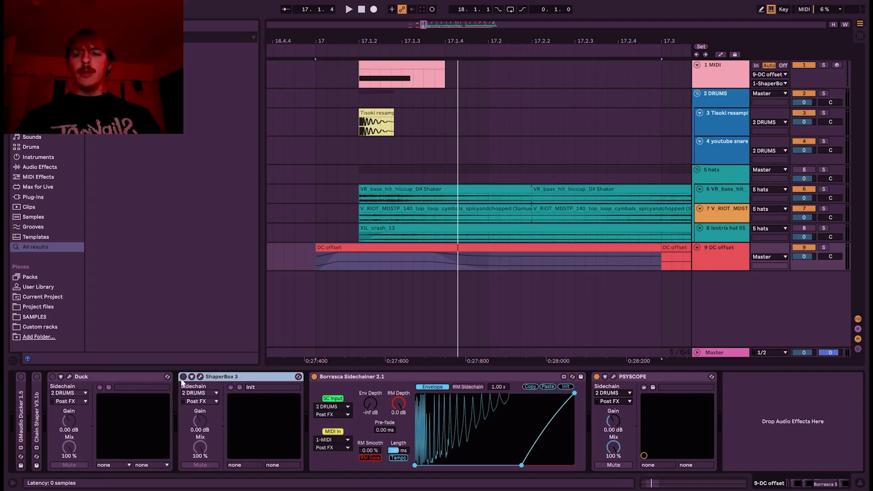
left_click(201, 376)
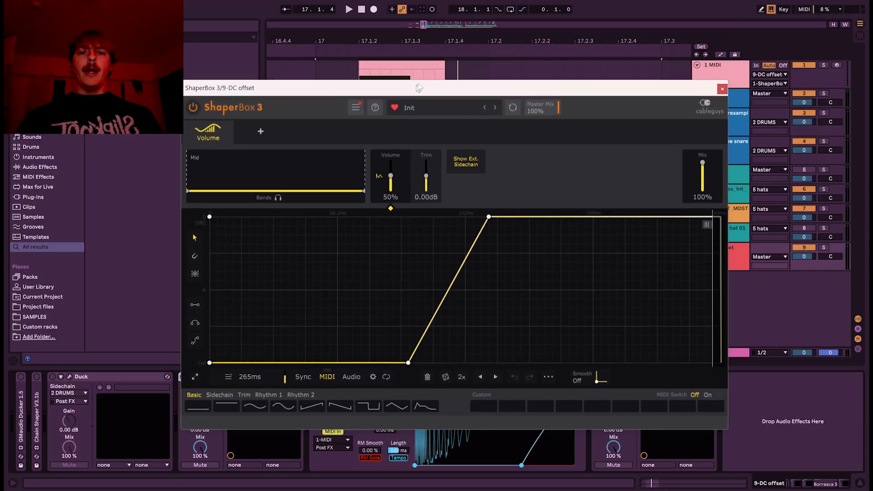
left_click(366, 365)
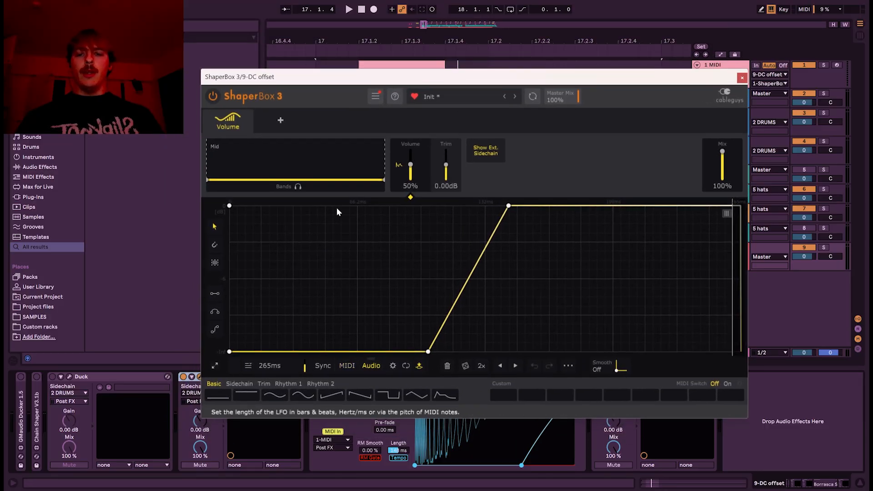
left_click_drag(381, 79, 444, 68)
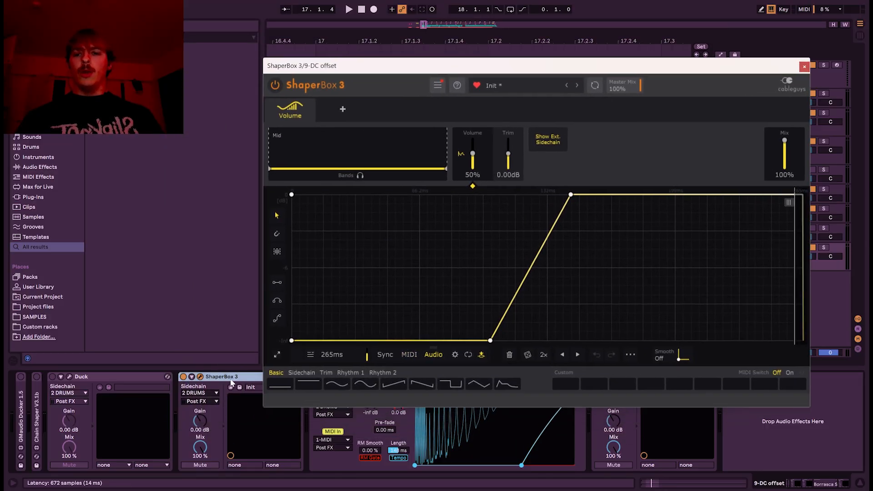
left_click(438, 86)
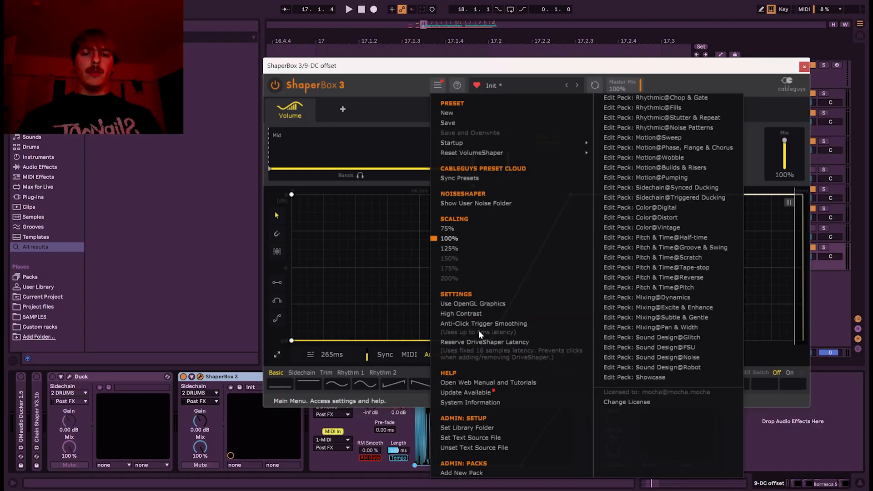
left_click(500, 324)
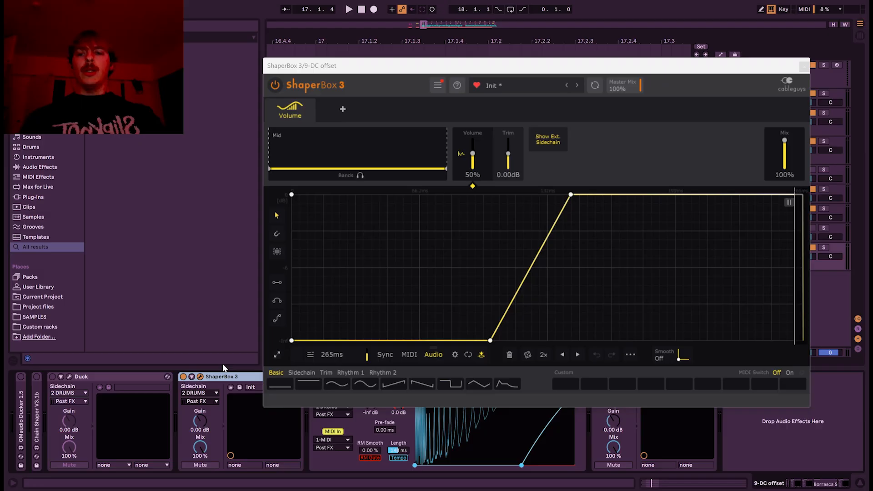
Duplicate ShaperBox 3, close its window and delete both instances from the DC offset track.
key("ctrl+d")
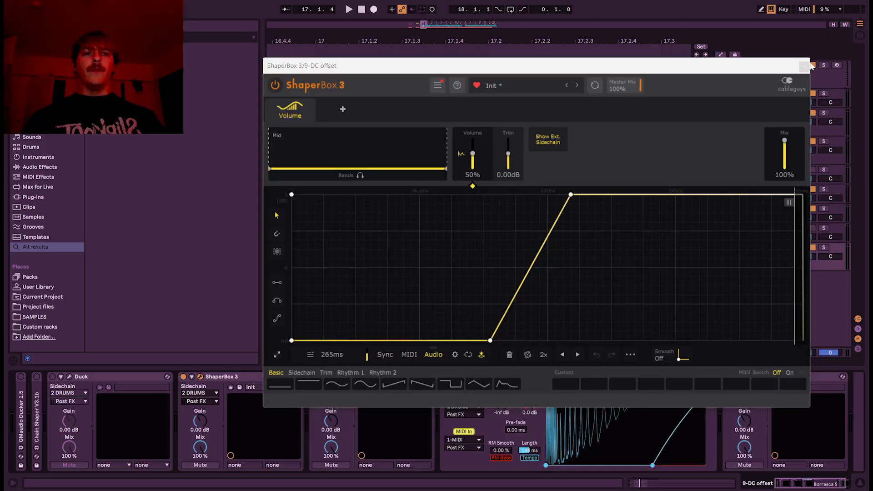
left_click(805, 66)
key("Delete")
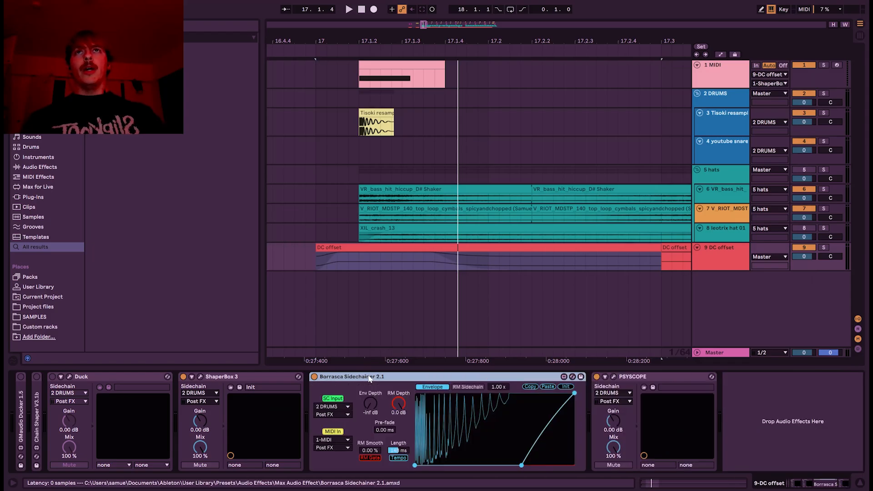
double_click(230, 381)
left_click(182, 386)
key("Delete")
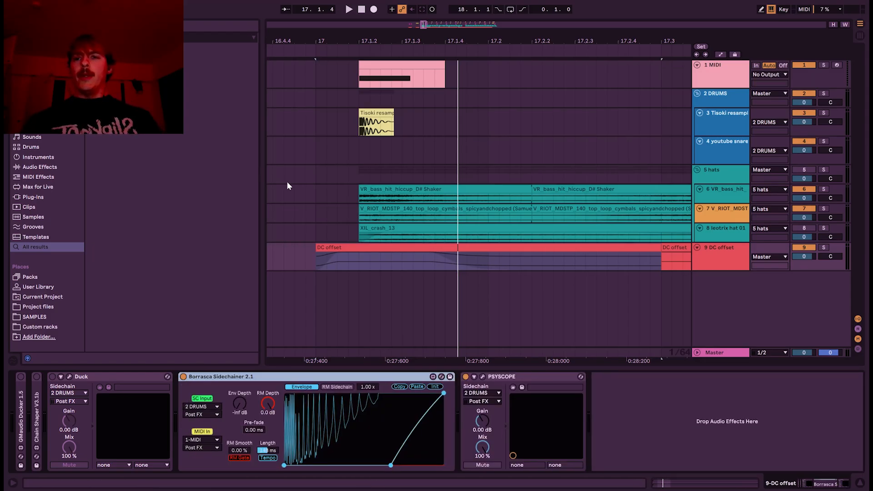
Find the RMSC plugin, insert it before Borrasca Sidechainer 2.1 and set its Release to 58.06 ms.
key("ctrl+f")
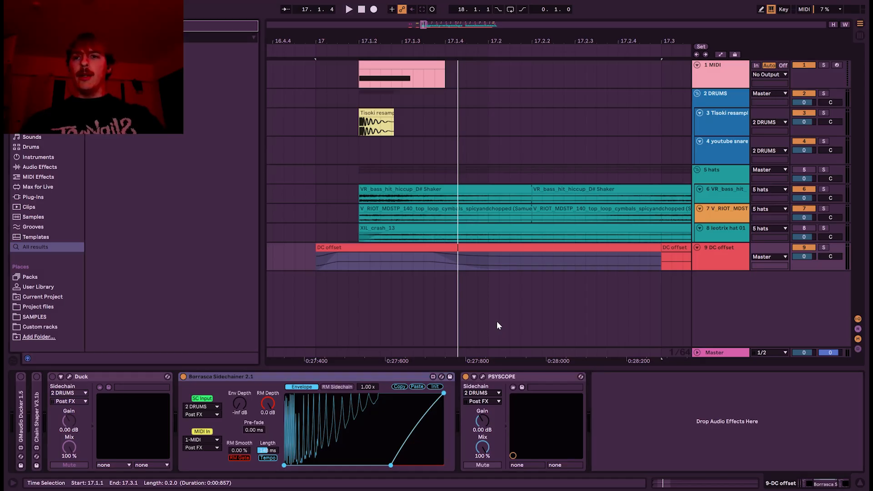
left_click_drag(137, 57, 177, 418)
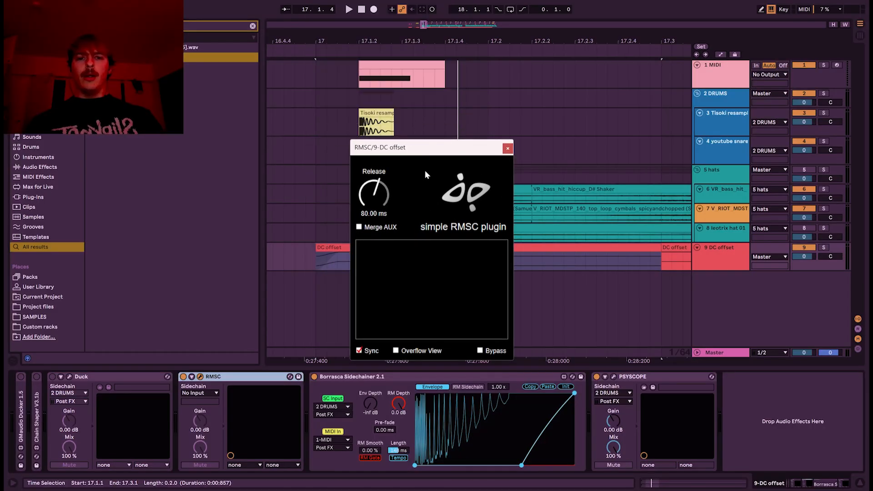
left_click_drag(430, 151, 449, 149)
left_click_drag(395, 198, 398, 176)
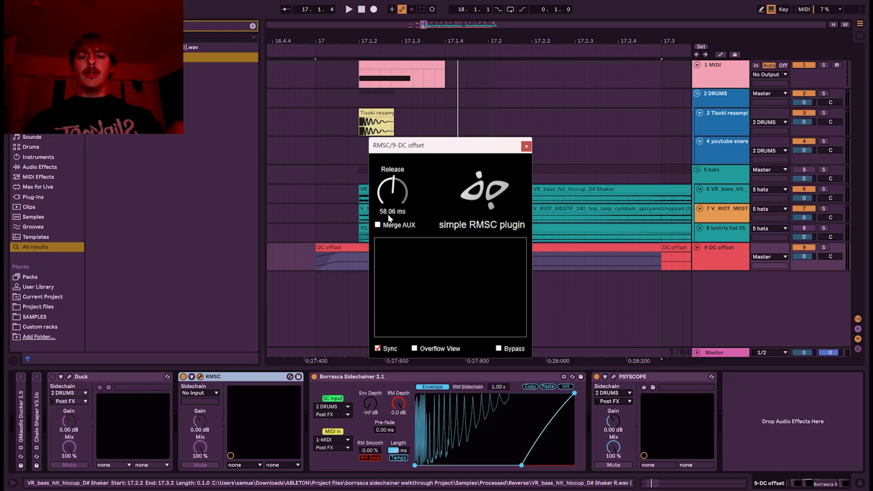
Check RMSC's latency, delete it from the DC offset track and clear the browser search.
left_click(224, 376)
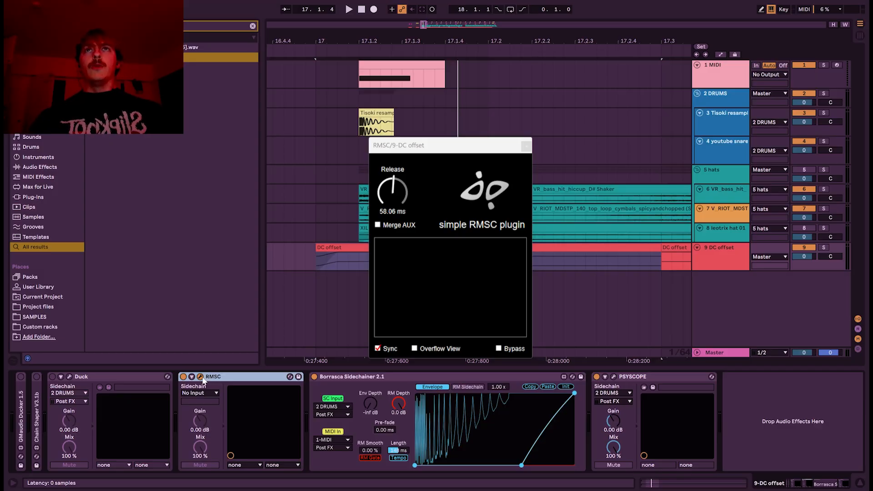
key("Delete")
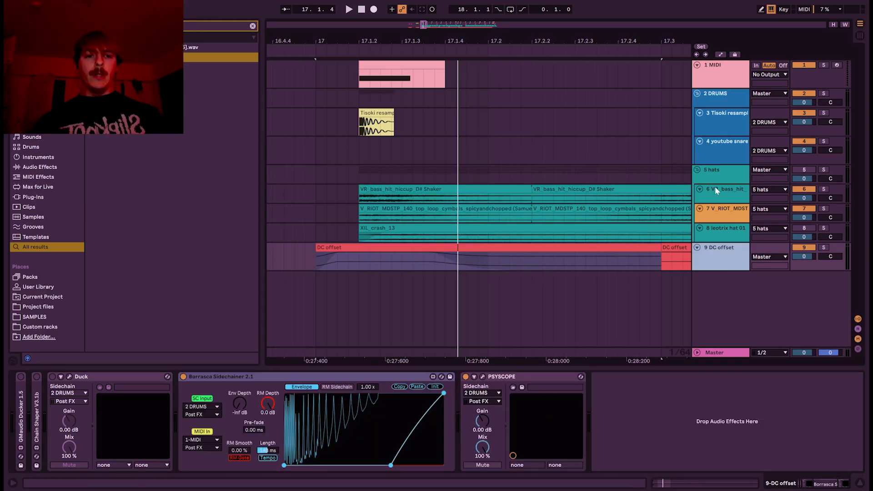
left_click(252, 26)
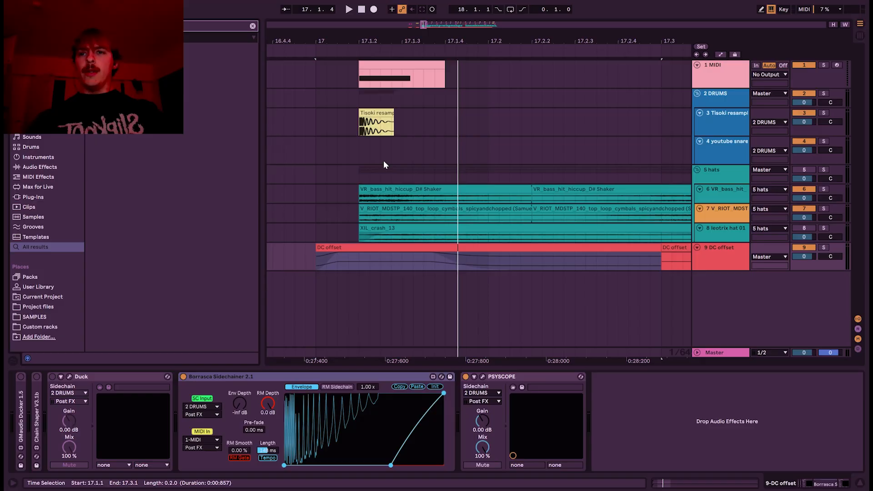
Find Borrasca LFO-5 (External Input) v1.1 in the browser and add it after PSYSCOPE.
key("ctrl+f")
type("rm")
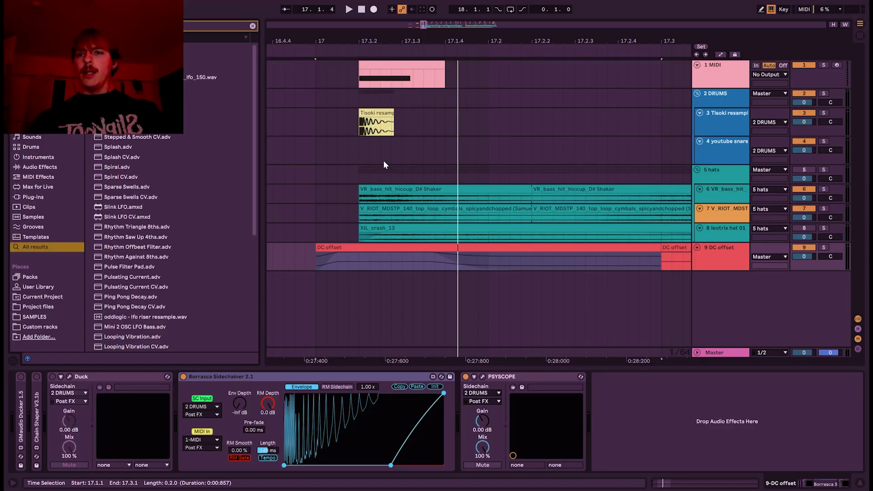
left_click_drag(199, 57, 601, 375)
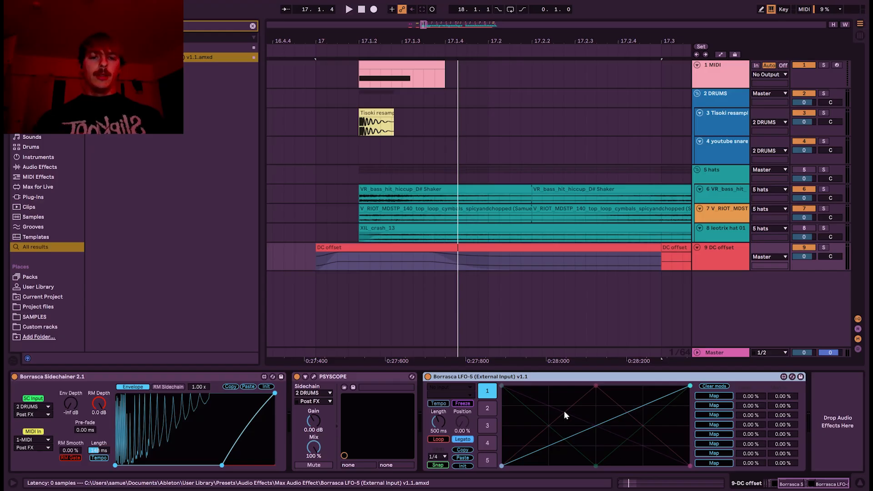
Add five breakpoints to the first LFO-5 curve to form an irregular zigzag shape.
left_click(561, 434)
left_click(615, 440)
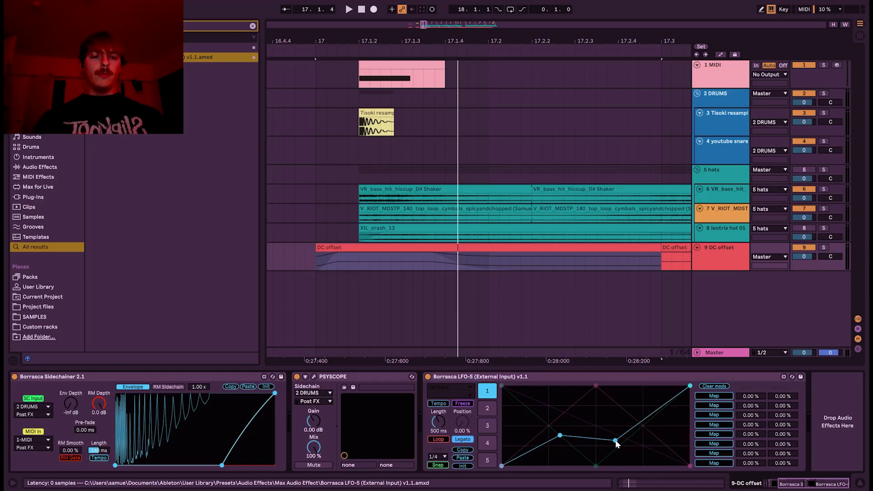
left_click(748, 376)
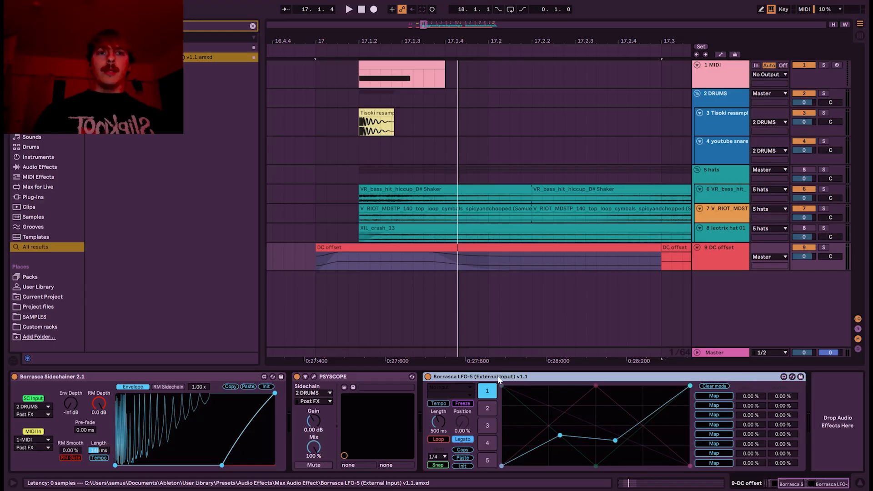
left_click(581, 420)
left_click(639, 408)
left_click(654, 426)
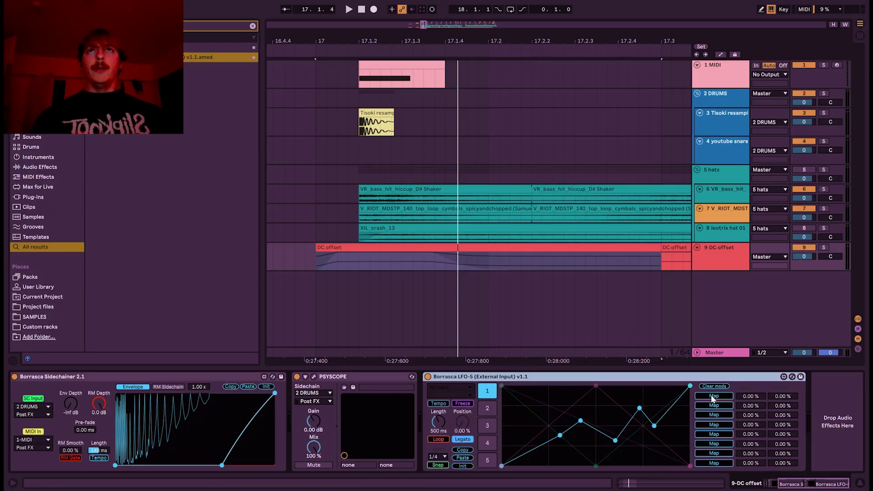
Map the first LFO-5 slot to Borrasca Sidechainer's Env Depth, and delete the LFO-5 device.
left_click(714, 396)
left_click(71, 404)
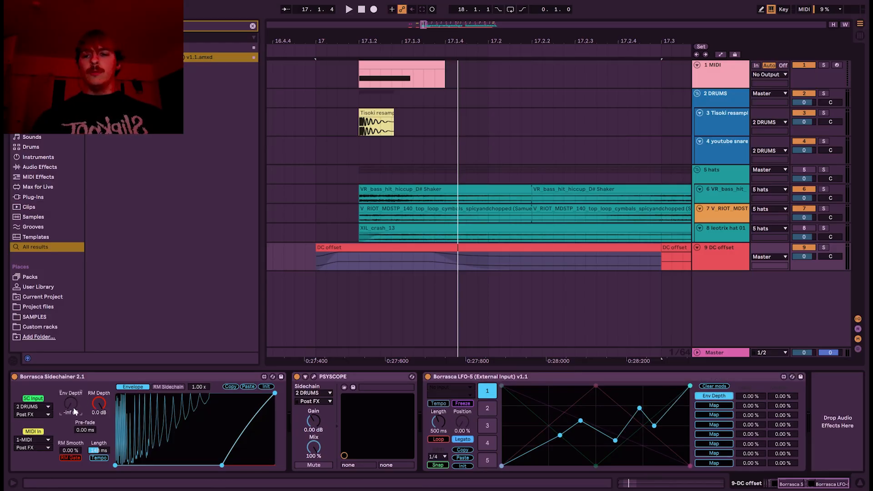
key("Delete")
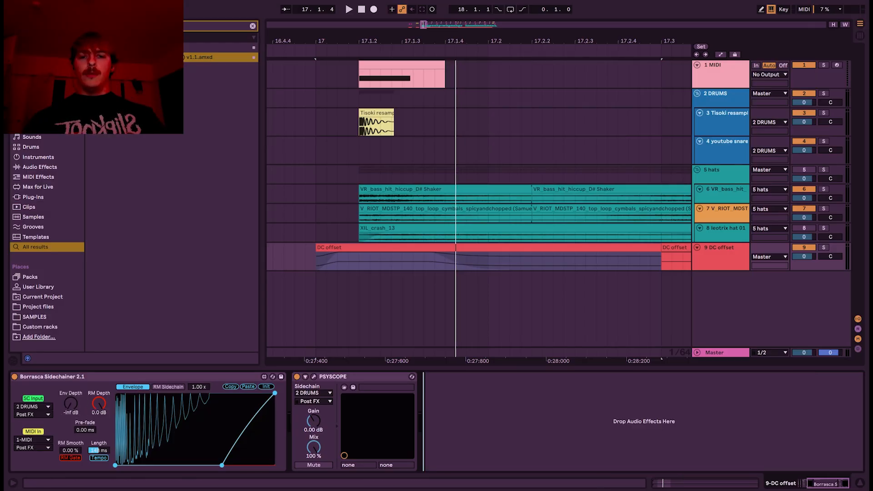